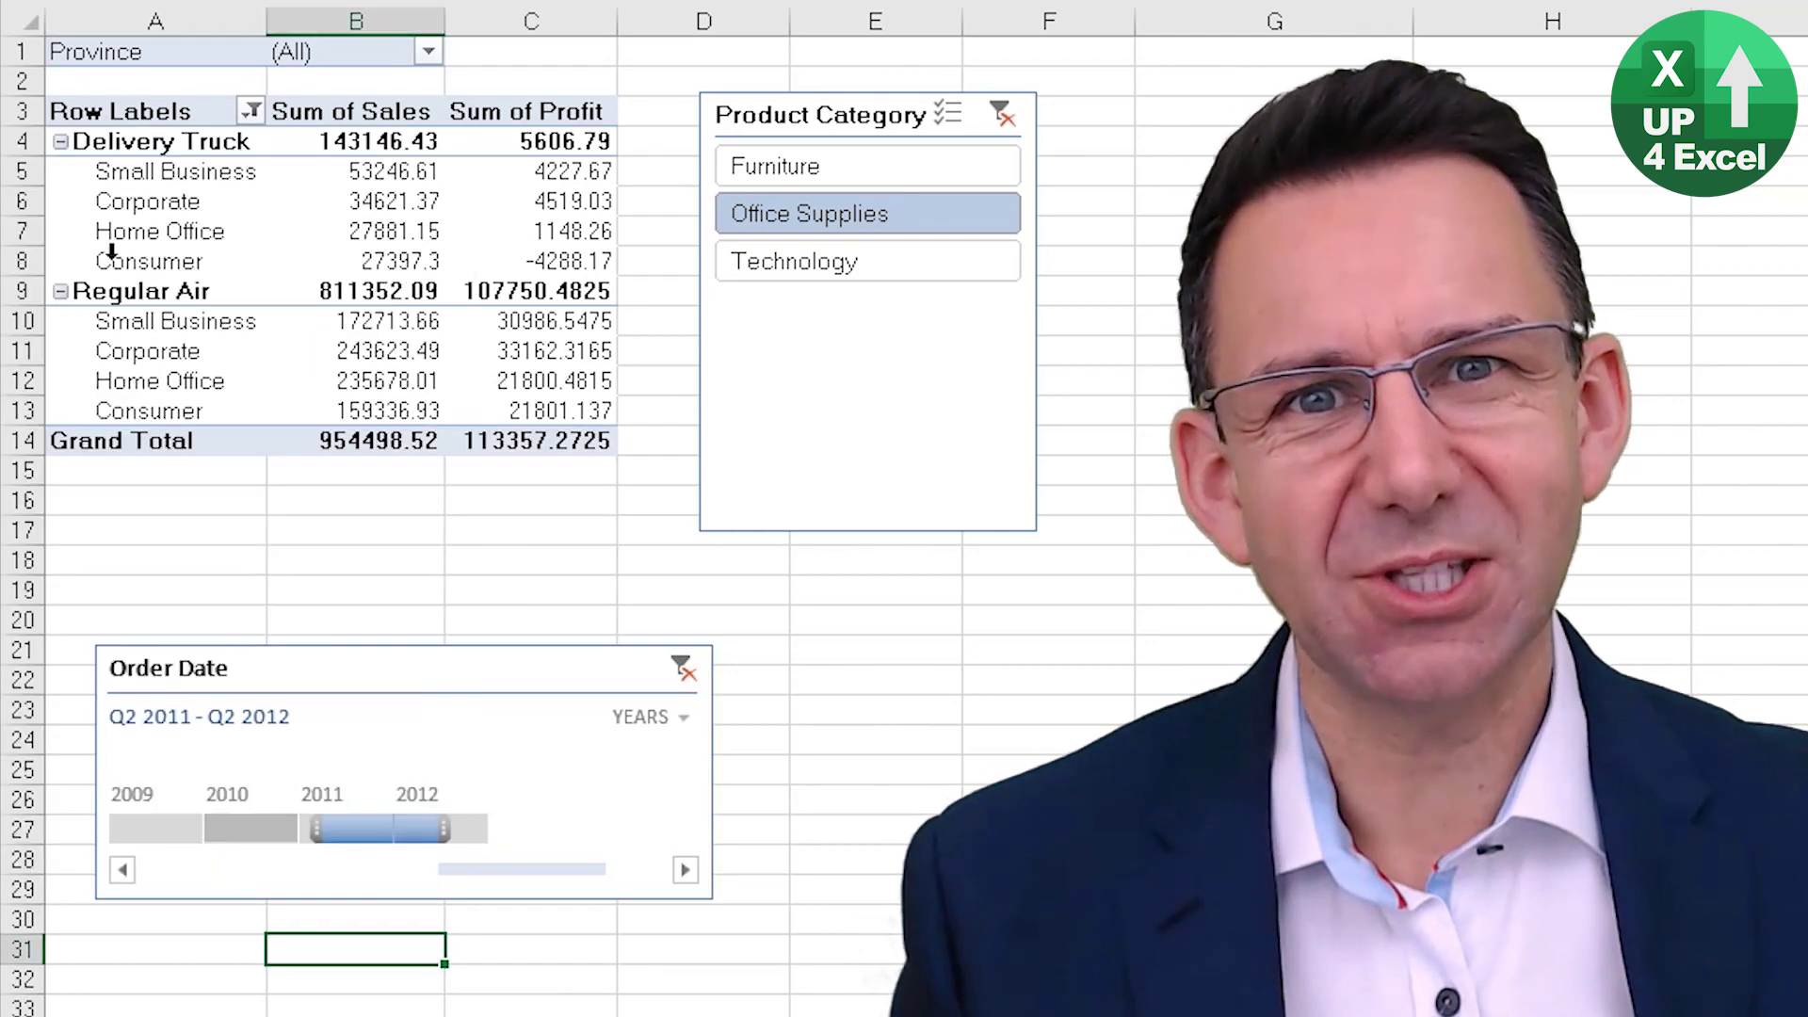
{"action": "left_click", "coordinate": [250, 111]}
- Apply a 'does not contain' label filter to the Ship Mode labels
{"action": "mouse_move", "coordinate": [298, 399]}
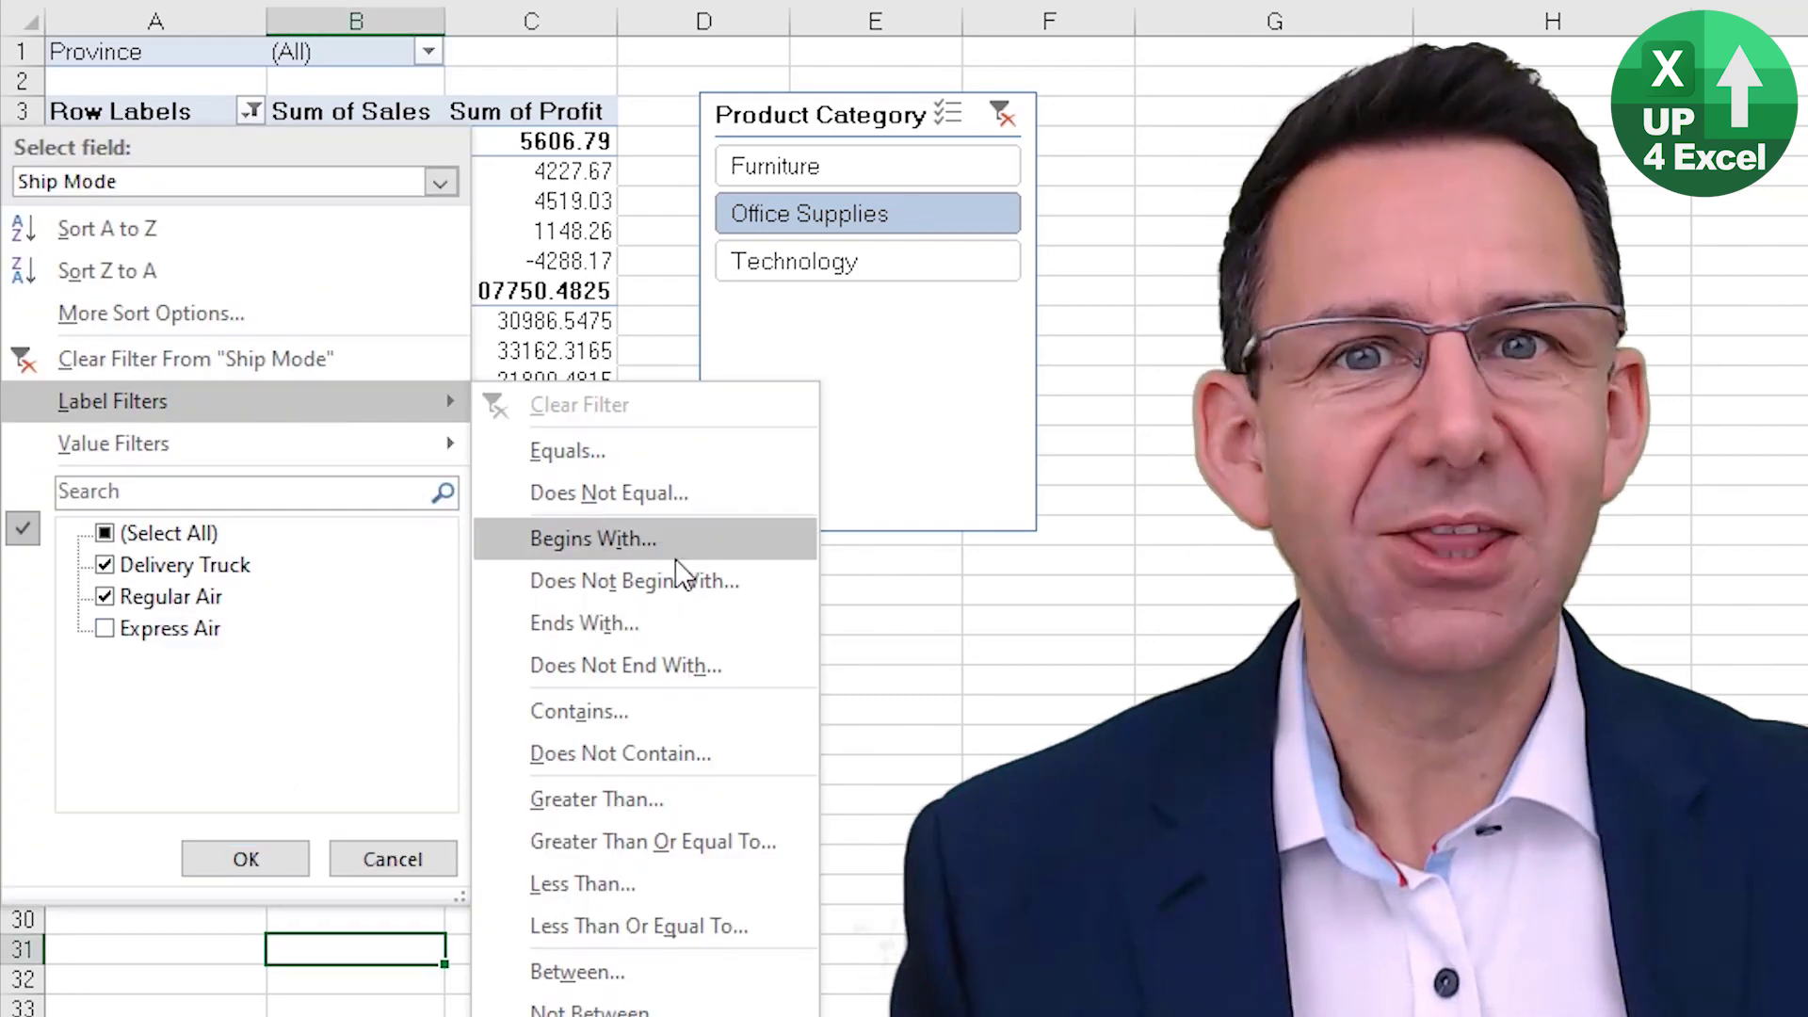
{"action": "left_click", "coordinate": [725, 753]}
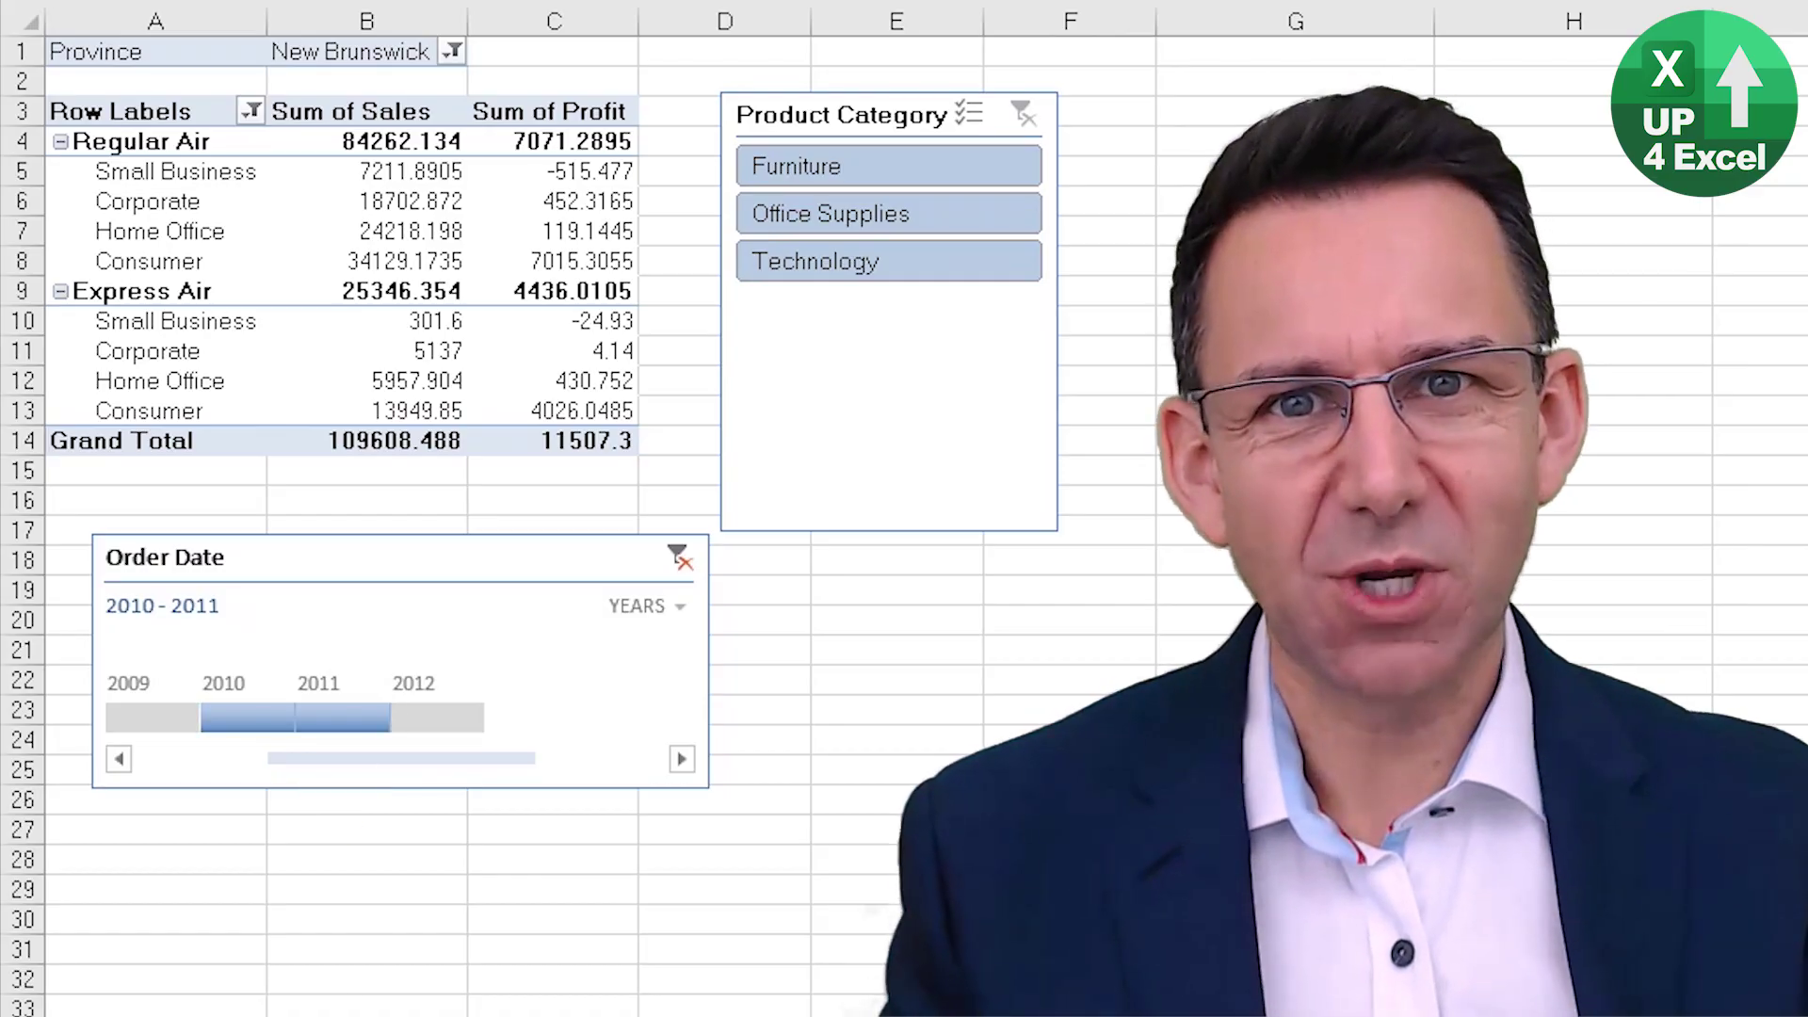
- Filter the category slicer to Office Supplies, then Technology, then add Furniture
{"action": "left_click", "coordinate": [828, 216]}
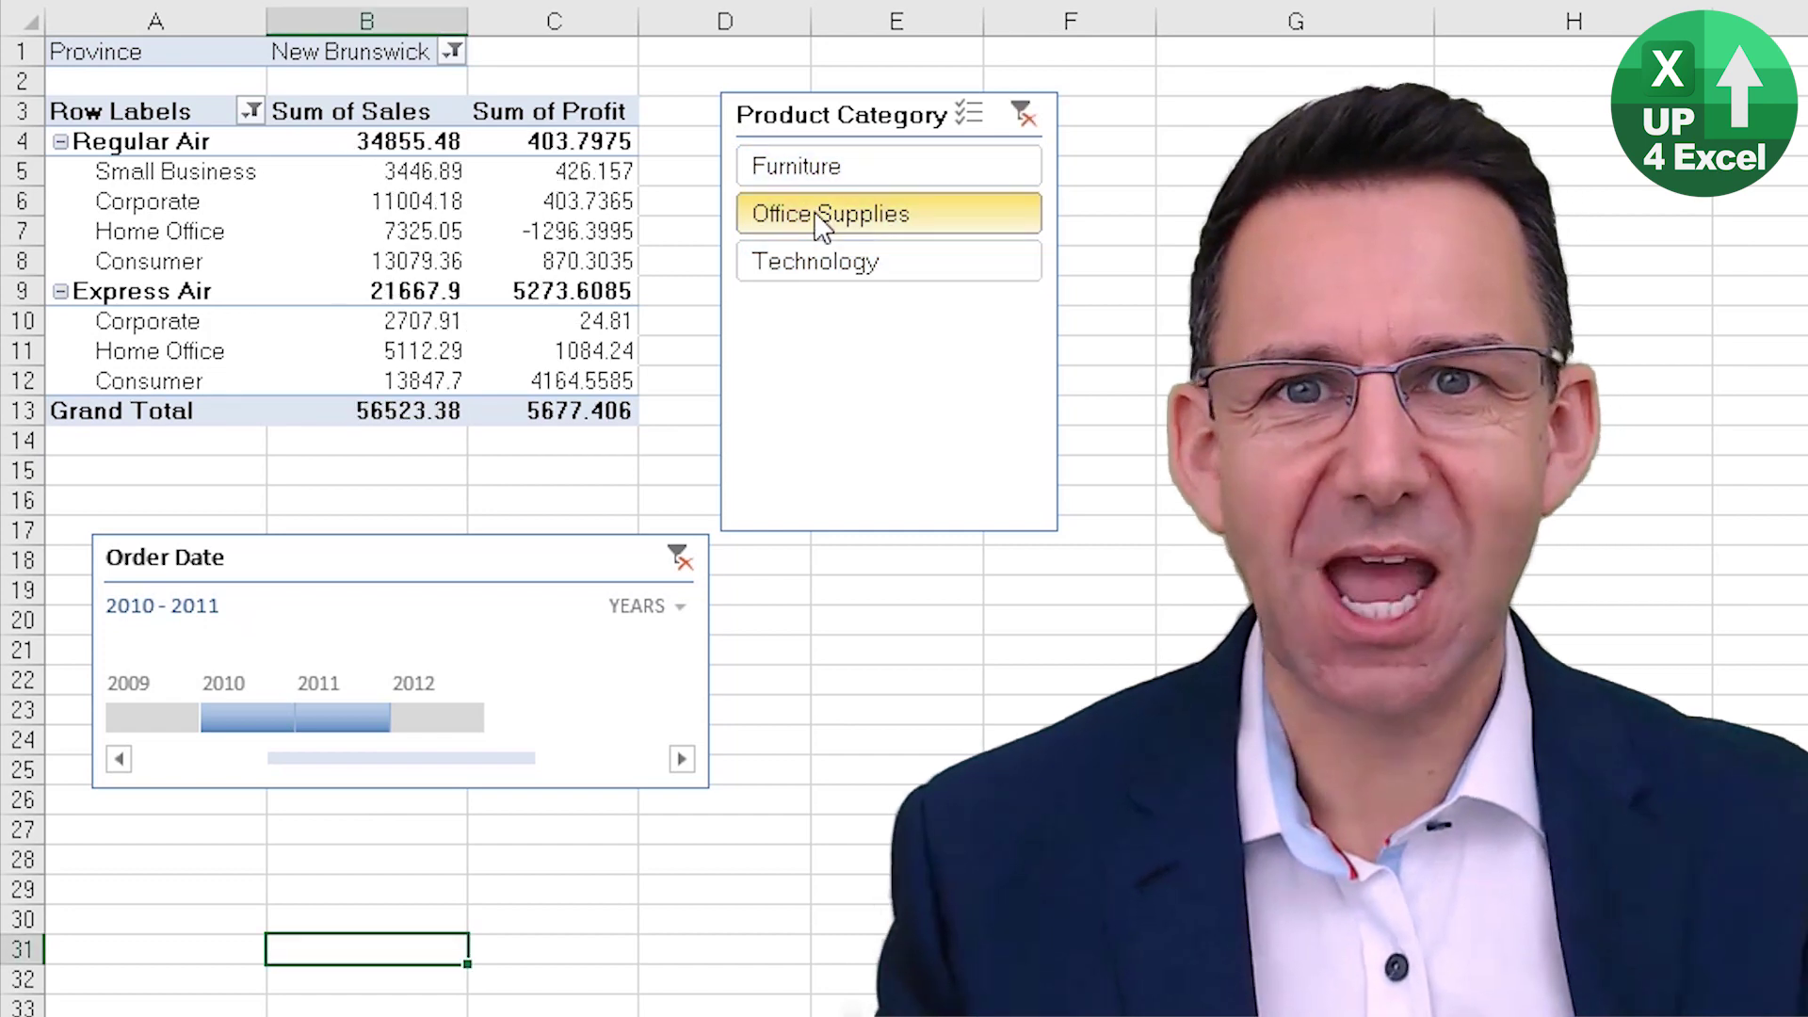
{"action": "left_click", "coordinate": [827, 268]}
{"action": "left_click", "coordinate": [851, 179], "text": "ctrl"}
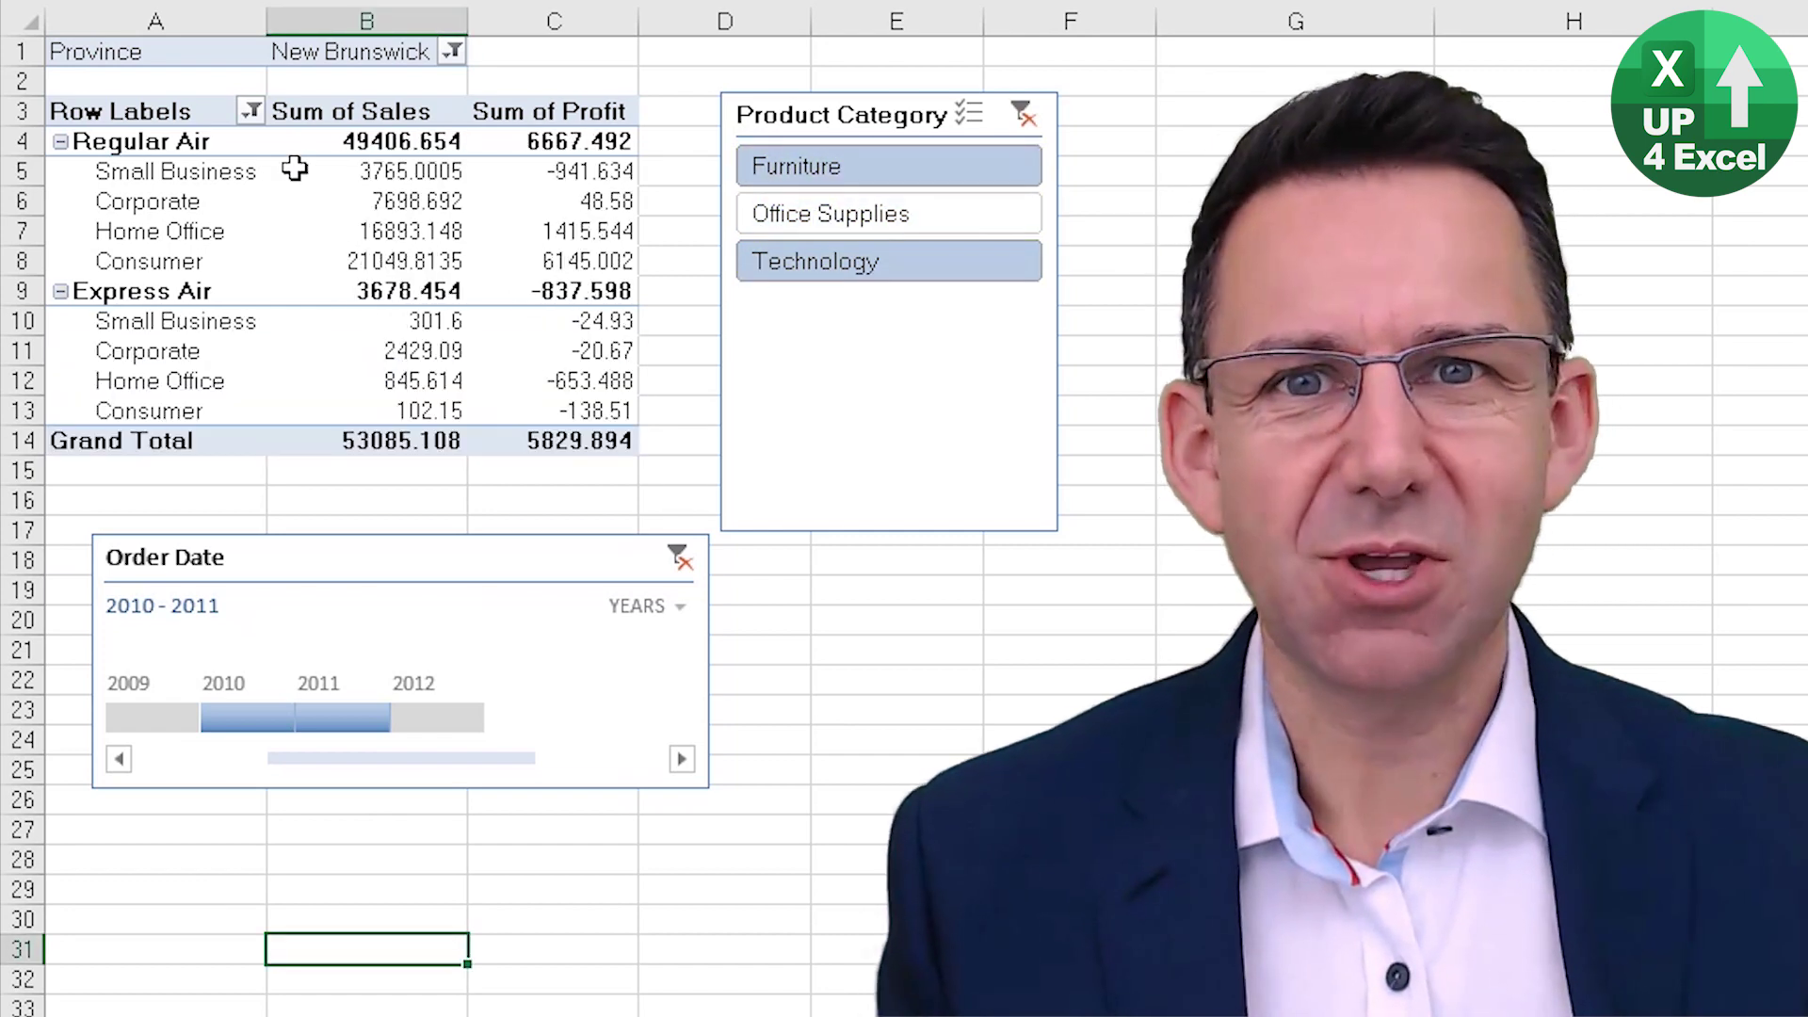
- Extend the Order Date timeline range to 2009–2012 and show it by quarters
{"action": "left_click_drag", "start_coordinate": [390, 718], "coordinate": [485, 718]}
{"action": "left_click_drag", "start_coordinate": [200, 718], "coordinate": [104, 718]}
{"action": "left_click", "coordinate": [646, 605]}
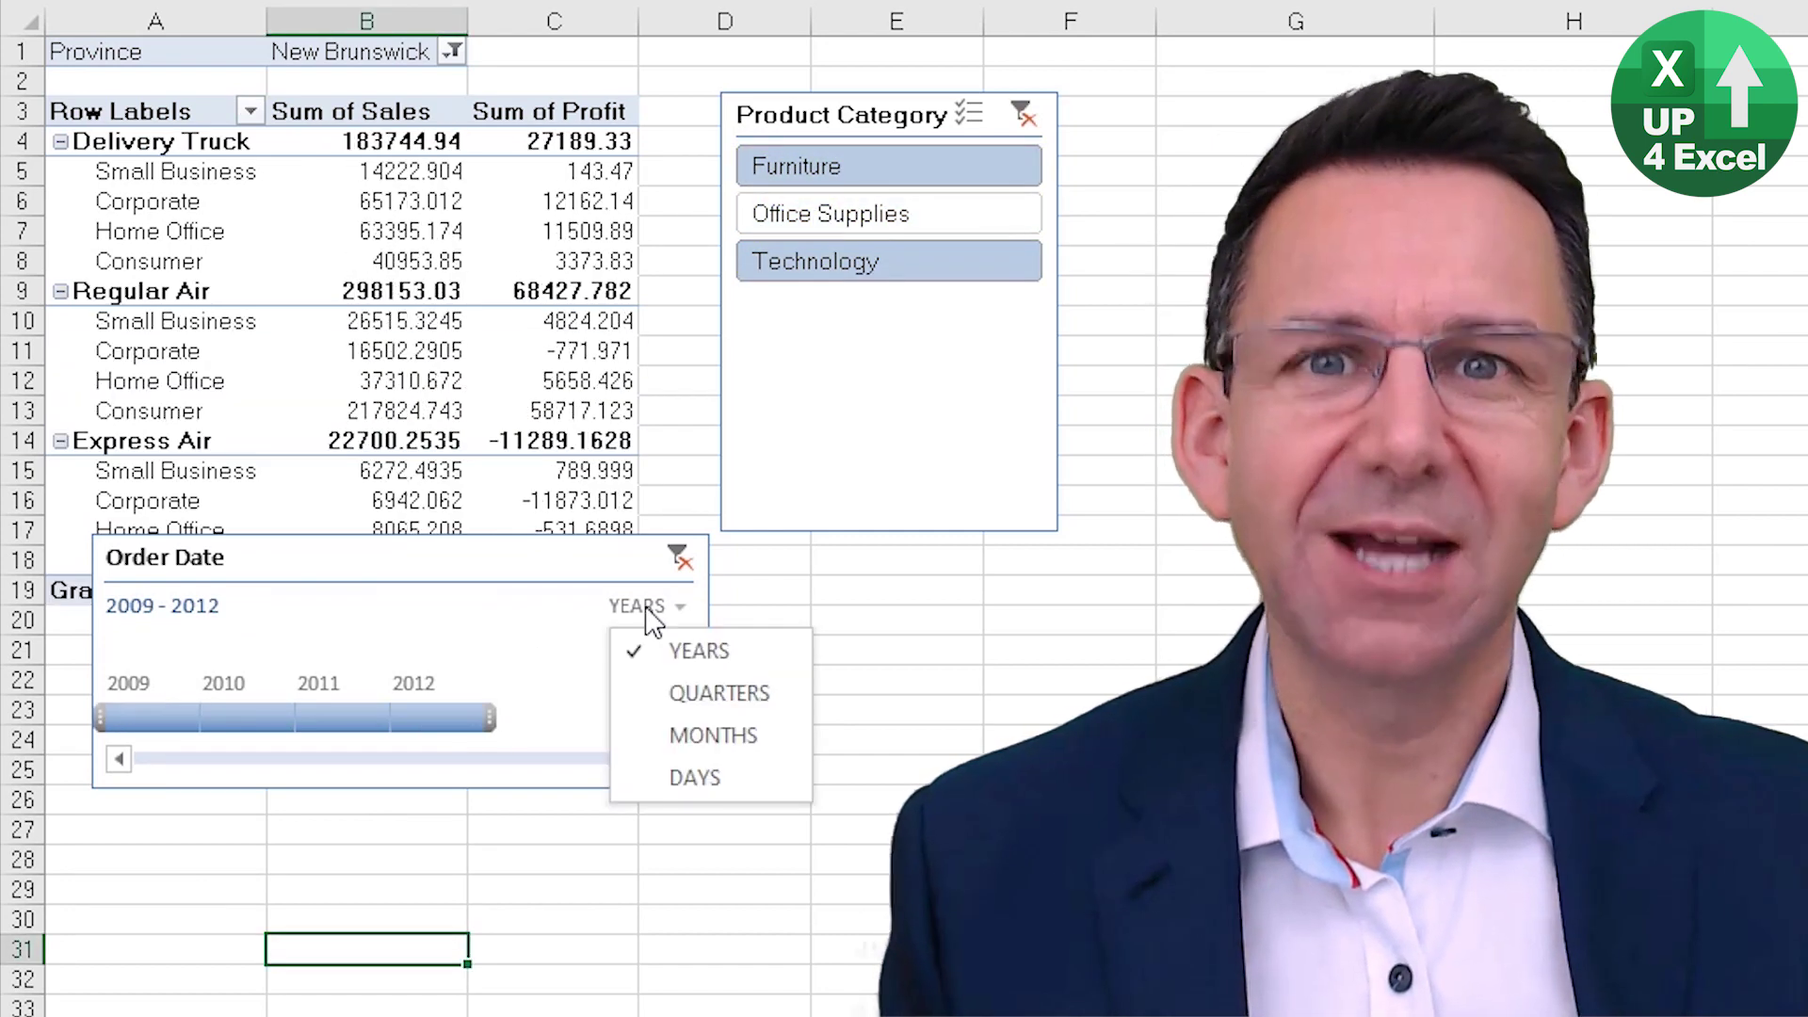
{"action": "left_click", "coordinate": [685, 690]}
{"action": "left_click", "coordinate": [565, 753]}
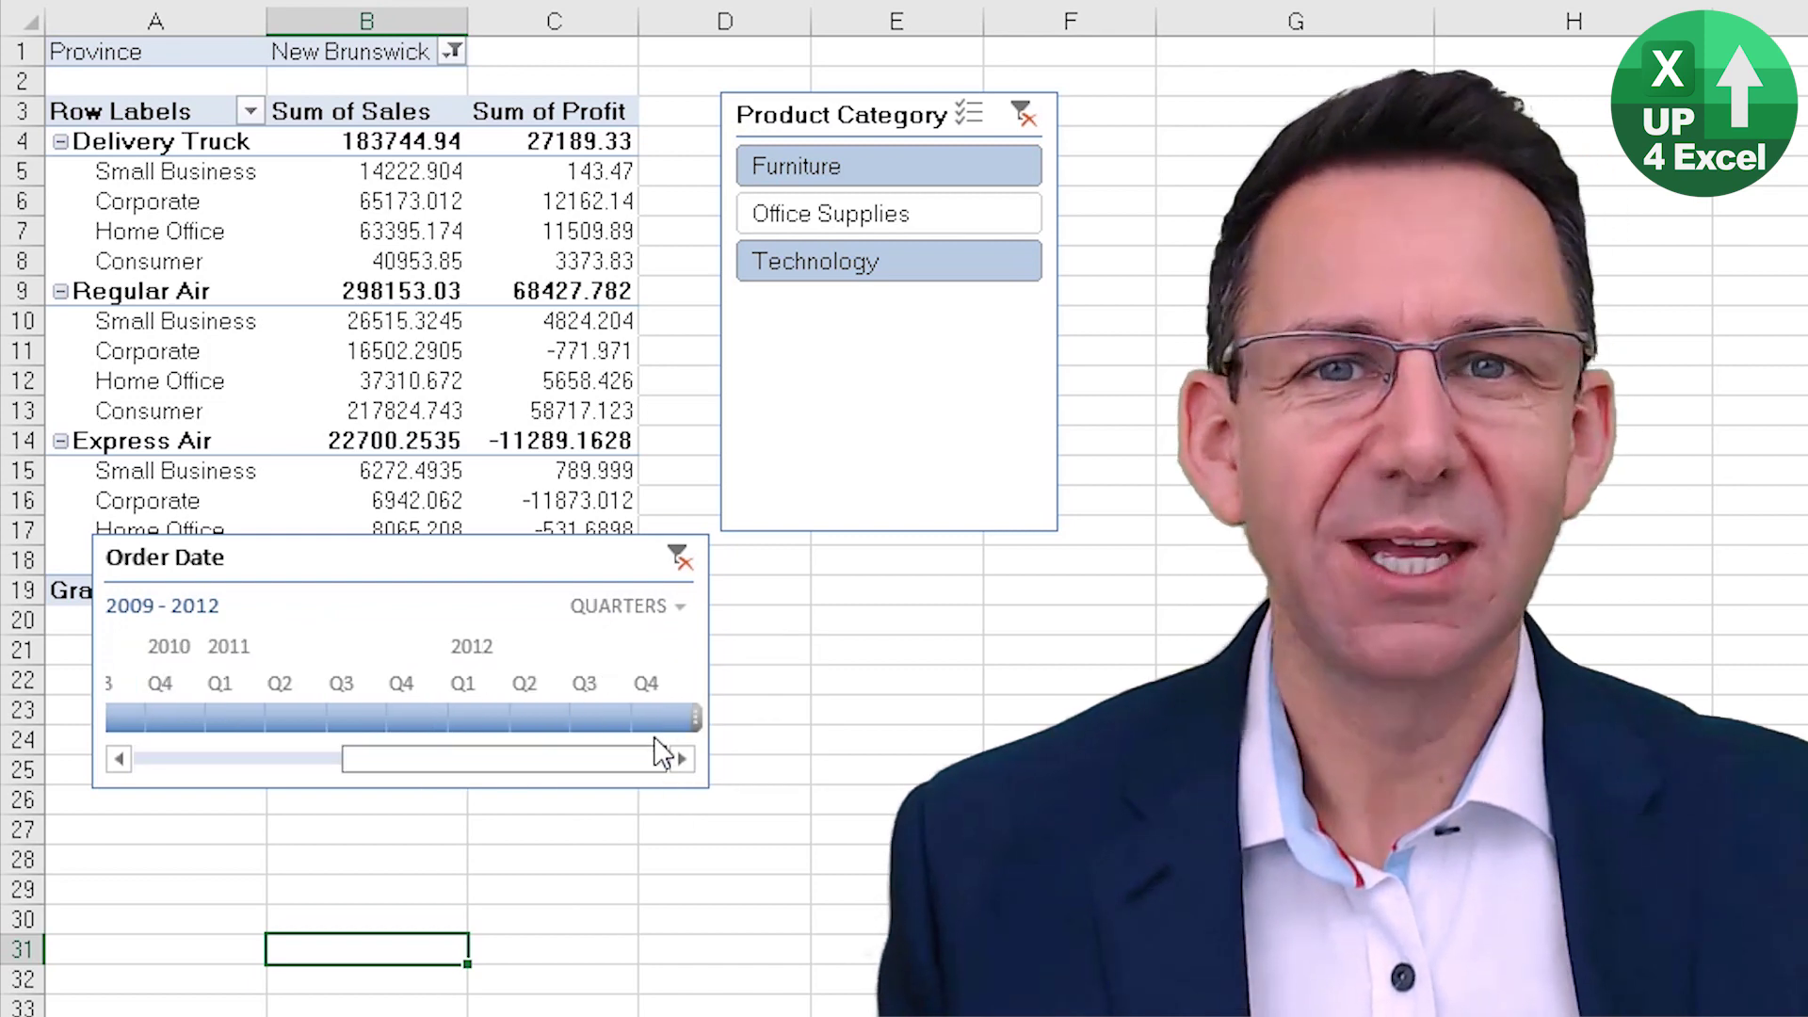
- Filter to Office Supplies only and set the timeline range to Q2 2011 – Q2 2012
{"action": "left_click_drag", "start_coordinate": [691, 718], "coordinate": [640, 717]}
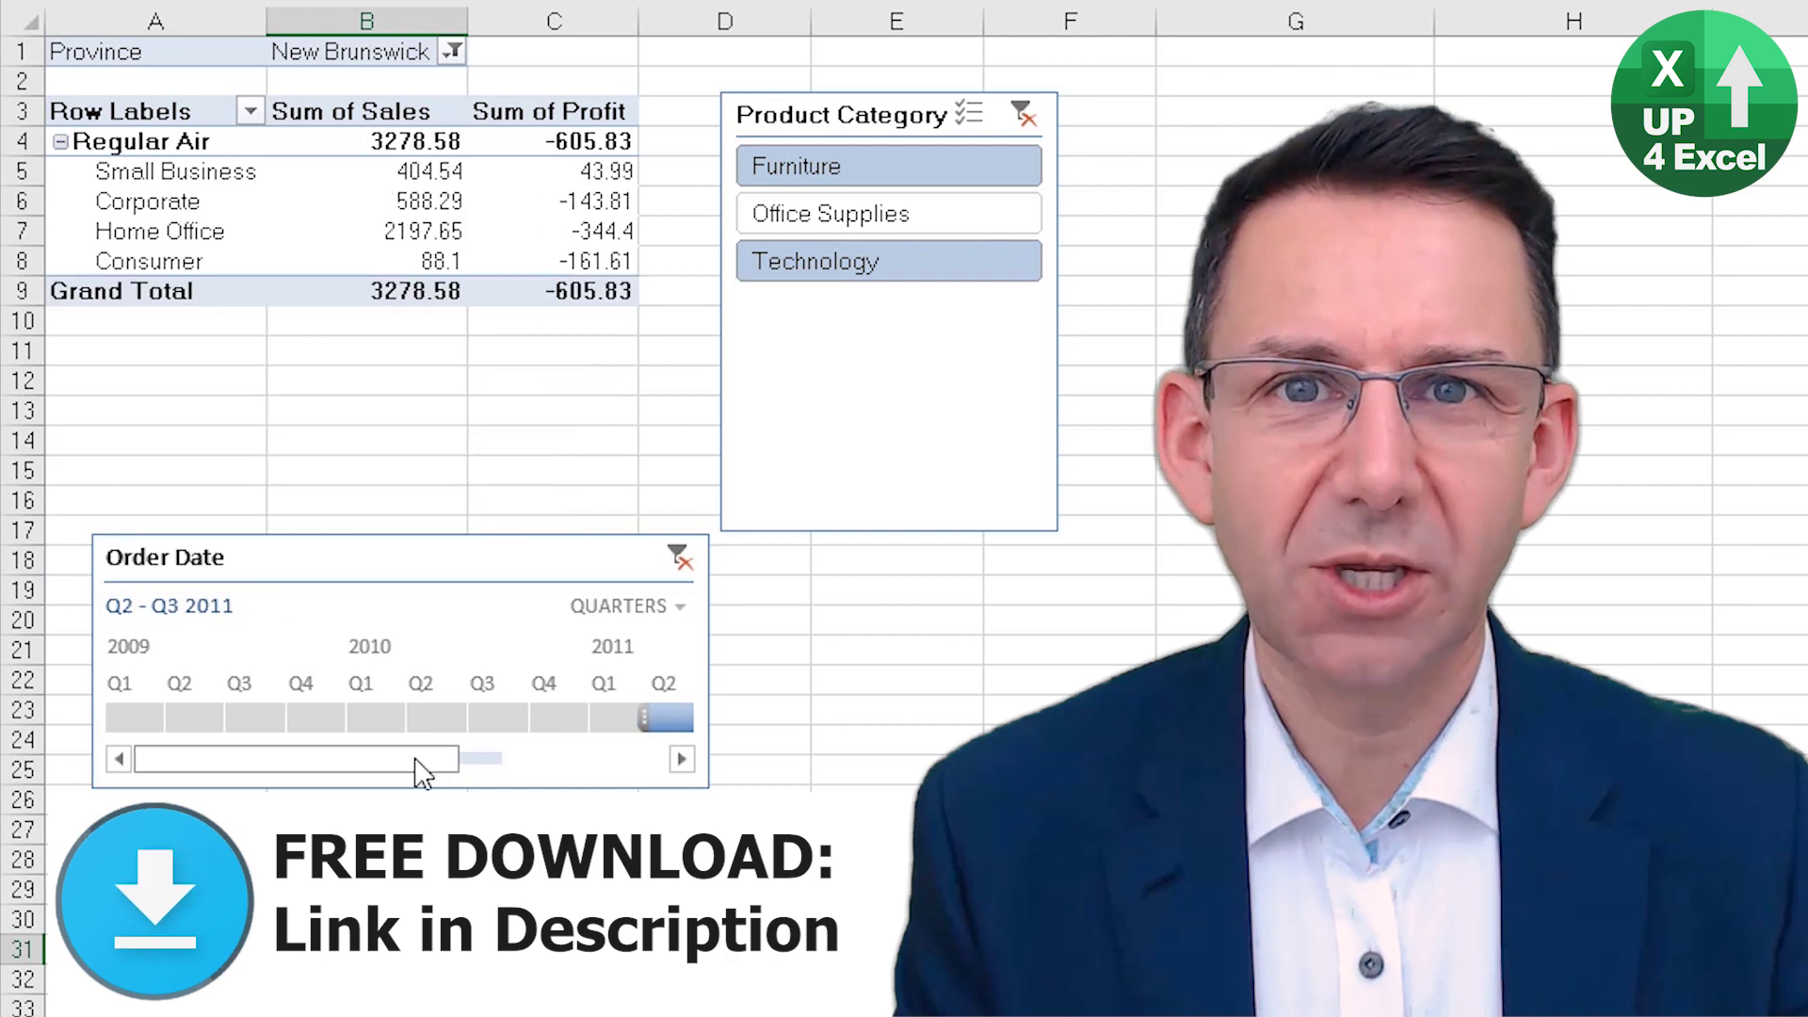
{"action": "left_click_drag", "start_coordinate": [415, 766], "coordinate": [477, 767]}
{"action": "left_click", "coordinate": [884, 217]}
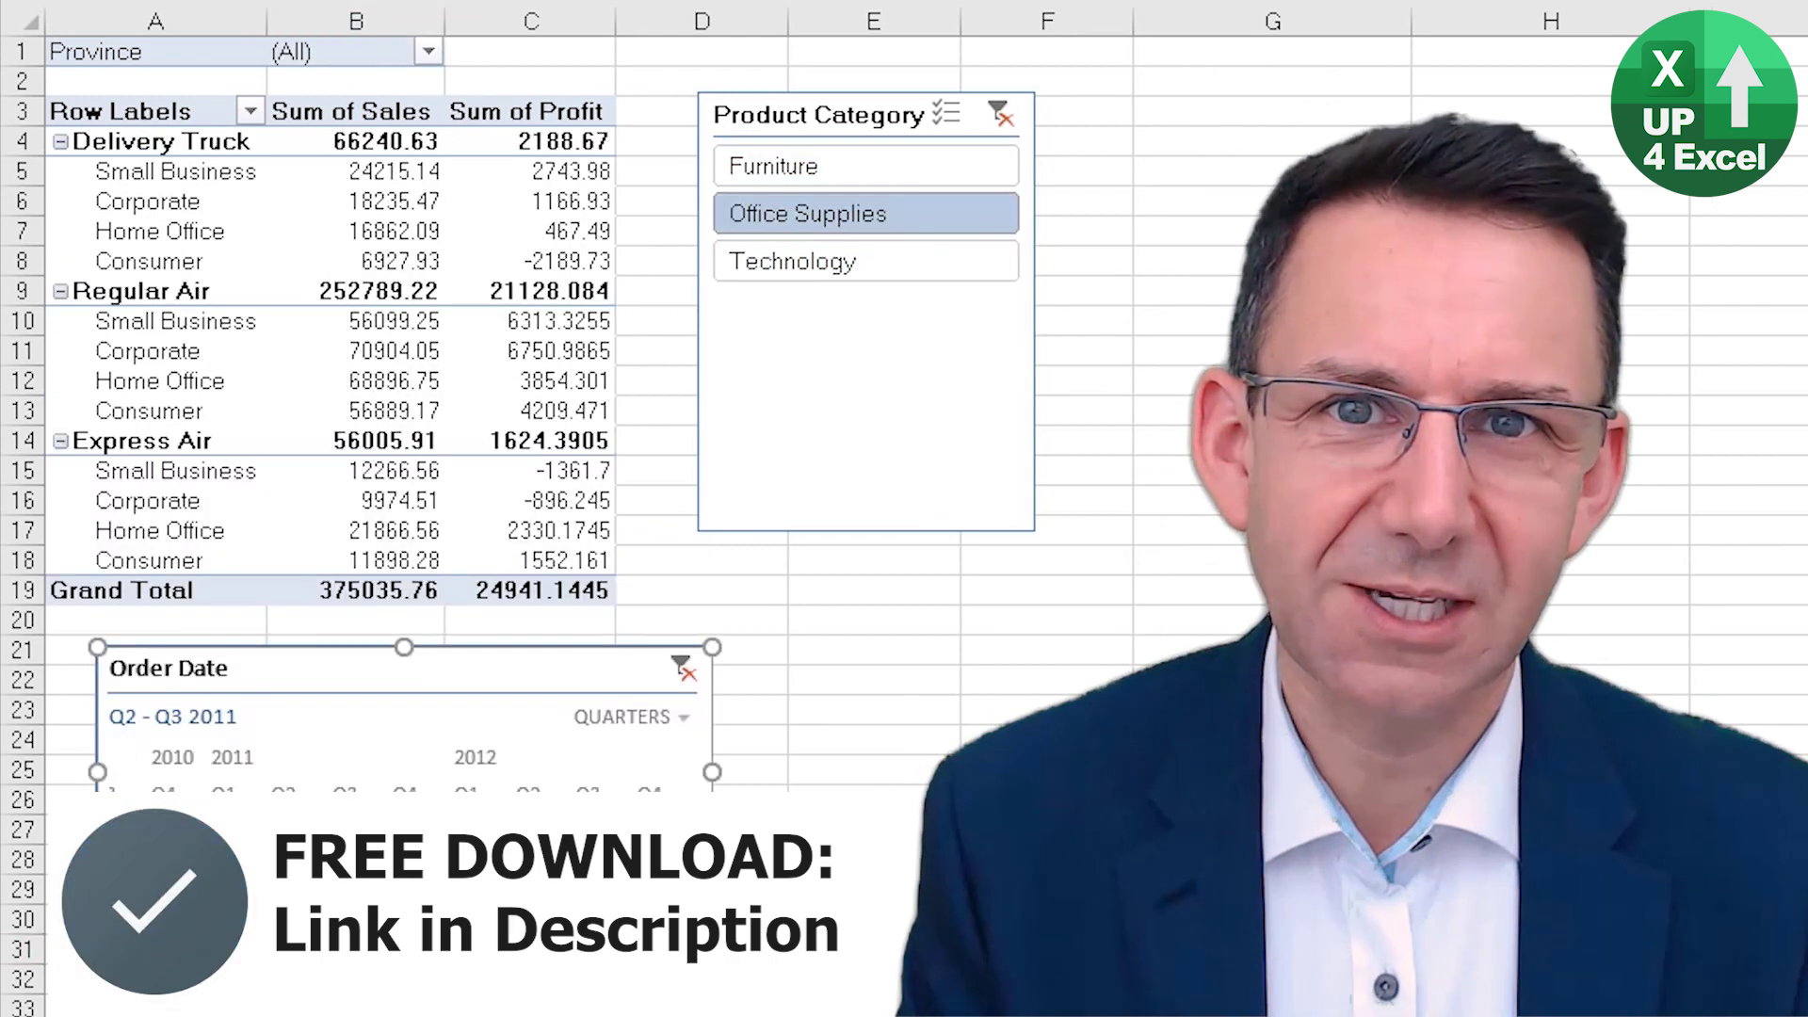
{"action": "left_click_drag", "start_coordinate": [390, 829], "coordinate": [573, 829]}
- Switch the timeline level to Months, then back to Years
{"action": "left_click", "coordinate": [638, 723]}
{"action": "left_click", "coordinate": [659, 801]}
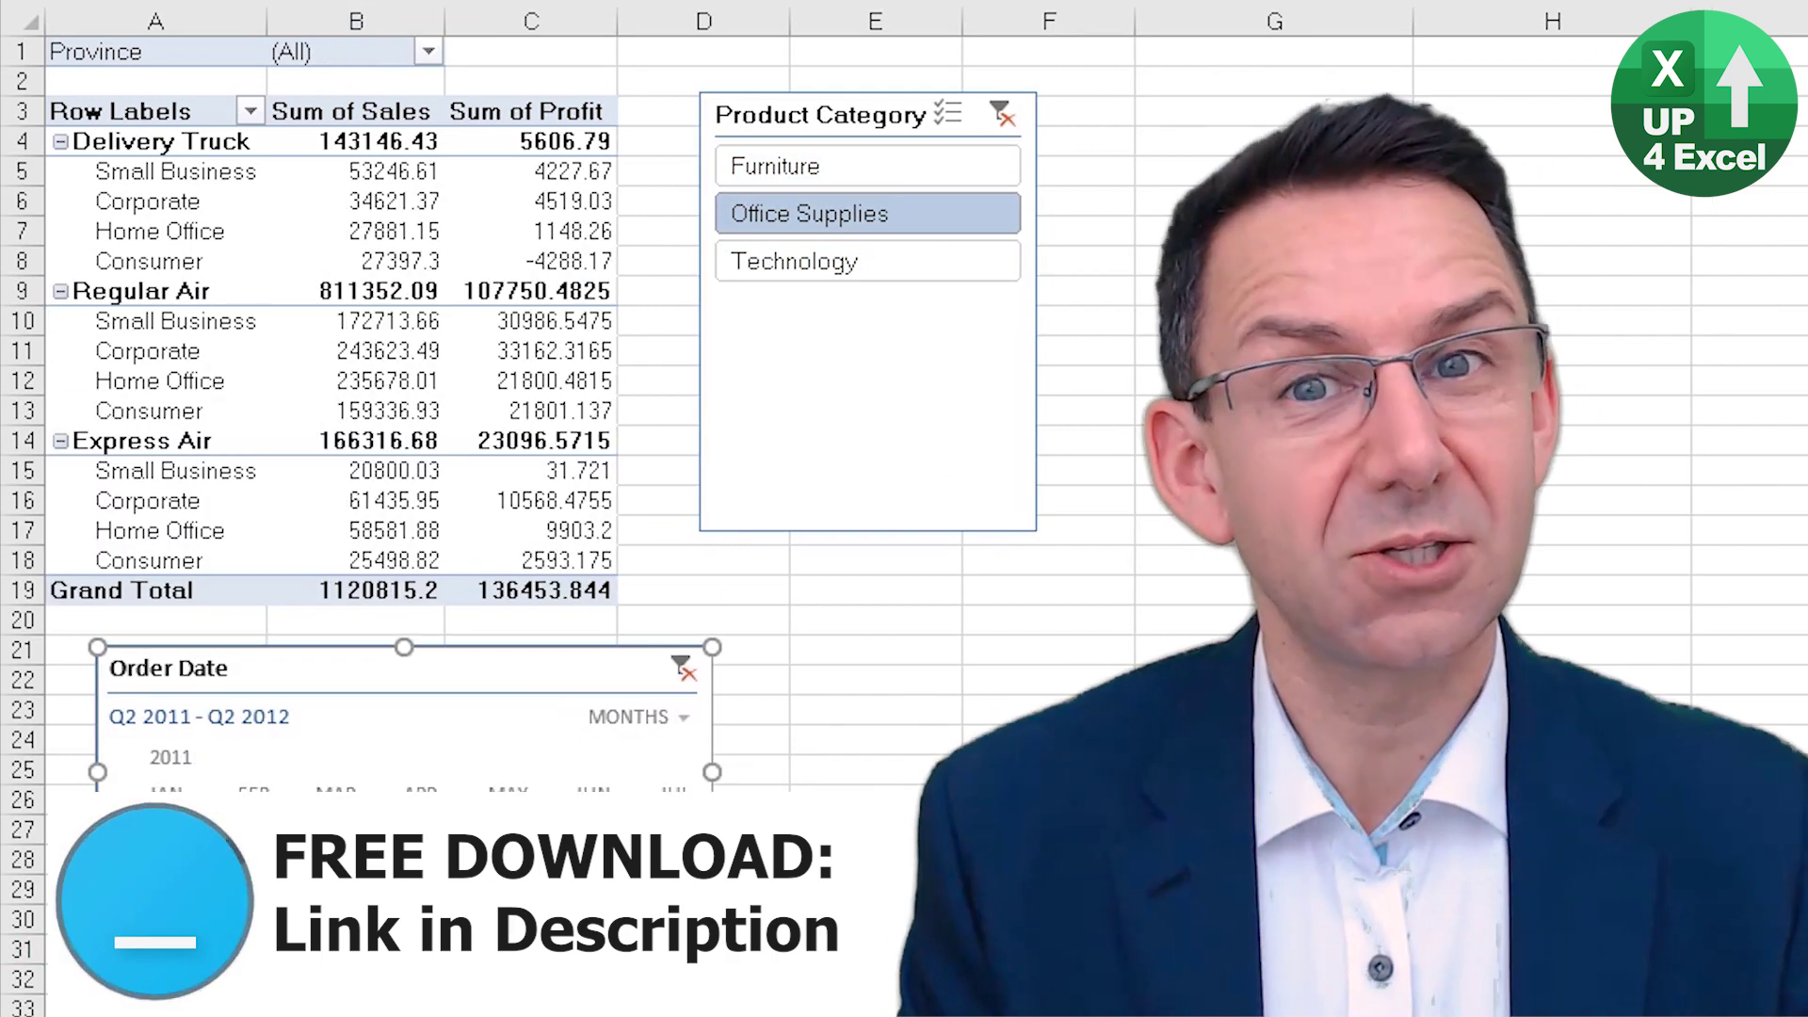
{"action": "left_click", "coordinate": [693, 721]}
{"action": "left_click", "coordinate": [659, 755]}
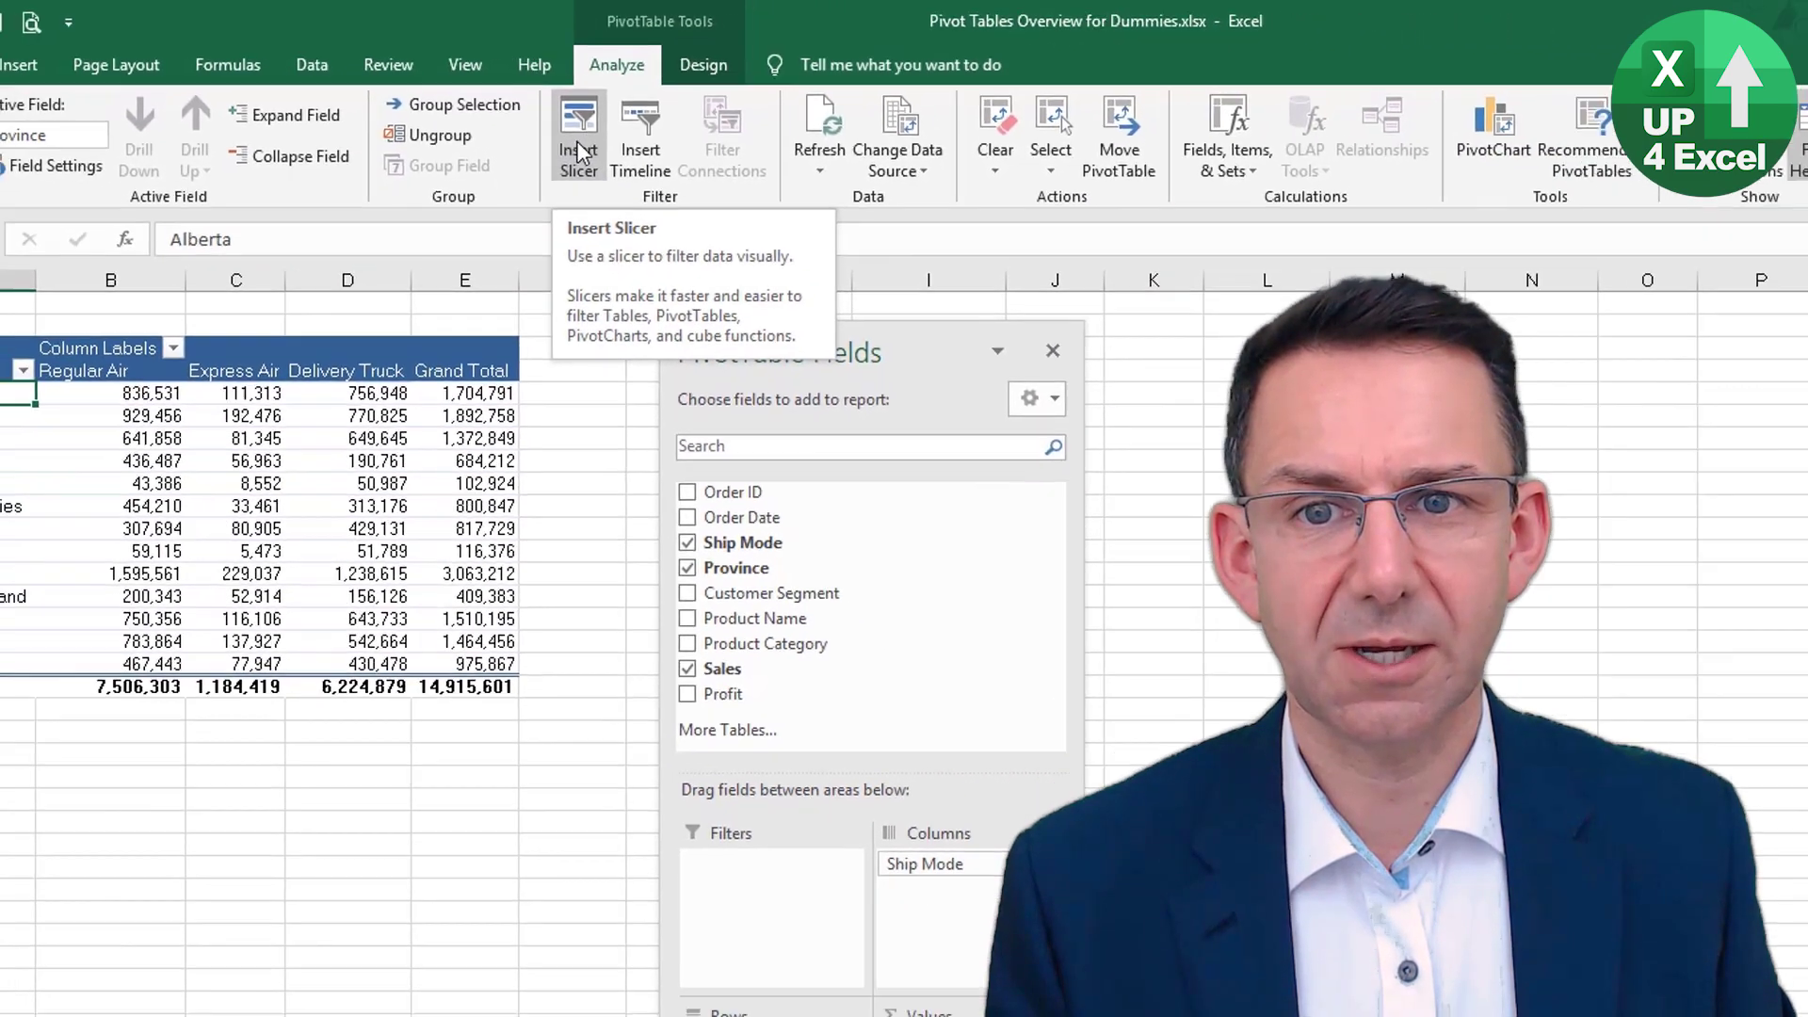
- Insert a slicer for the Customer Segment field through the Insert Slicers dialog
{"action": "left_click", "coordinate": [648, 229]}
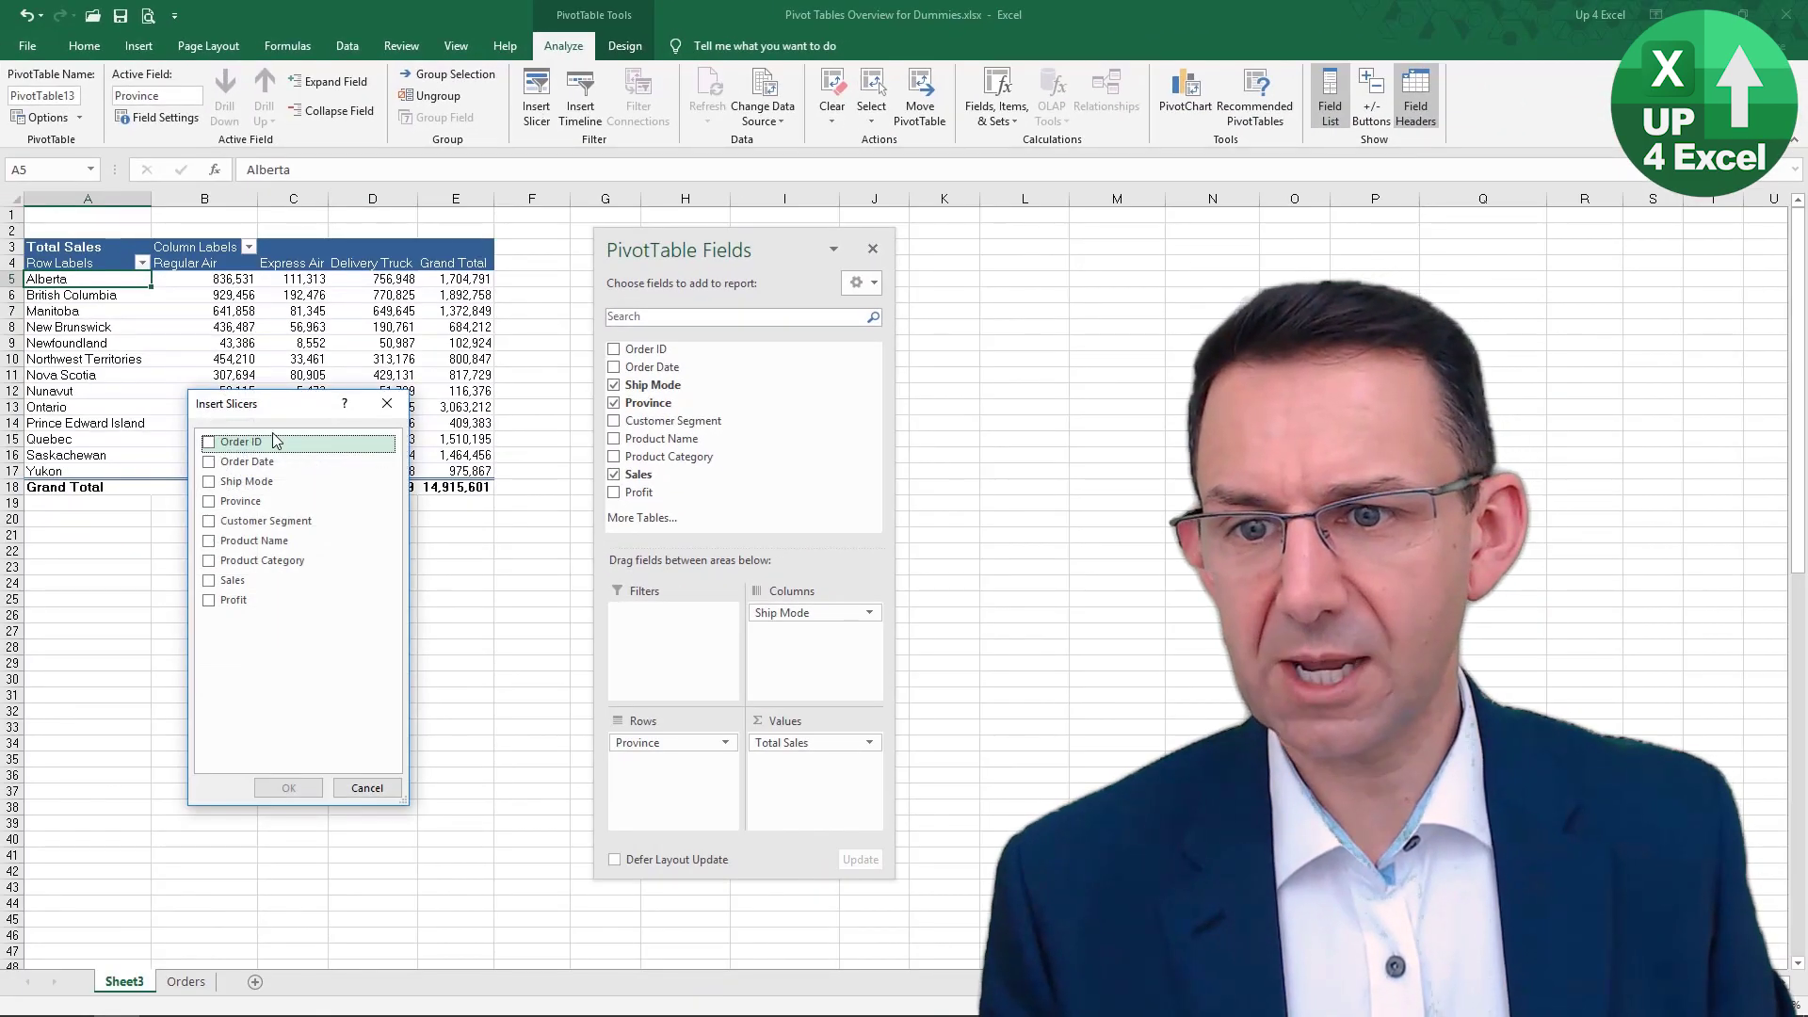
{"action": "left_click_drag", "start_coordinate": [284, 395], "coordinate": [430, 392]}
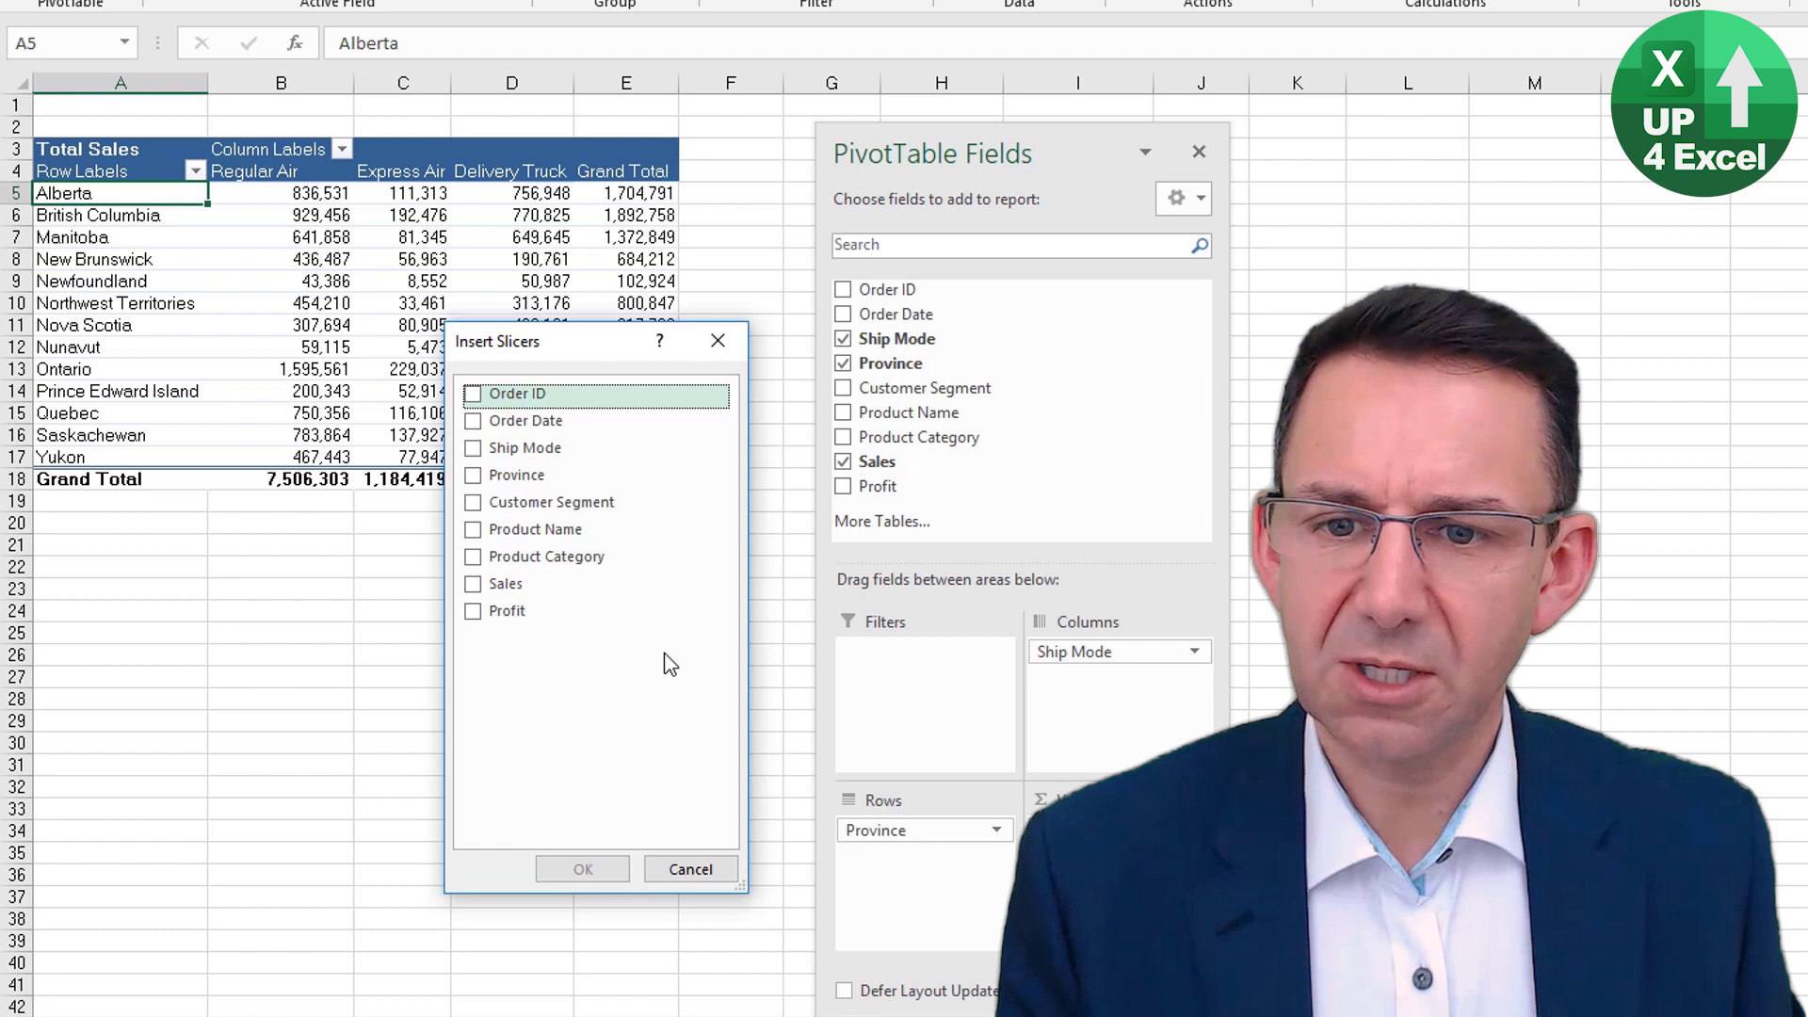
{"action": "left_click", "coordinate": [473, 504]}
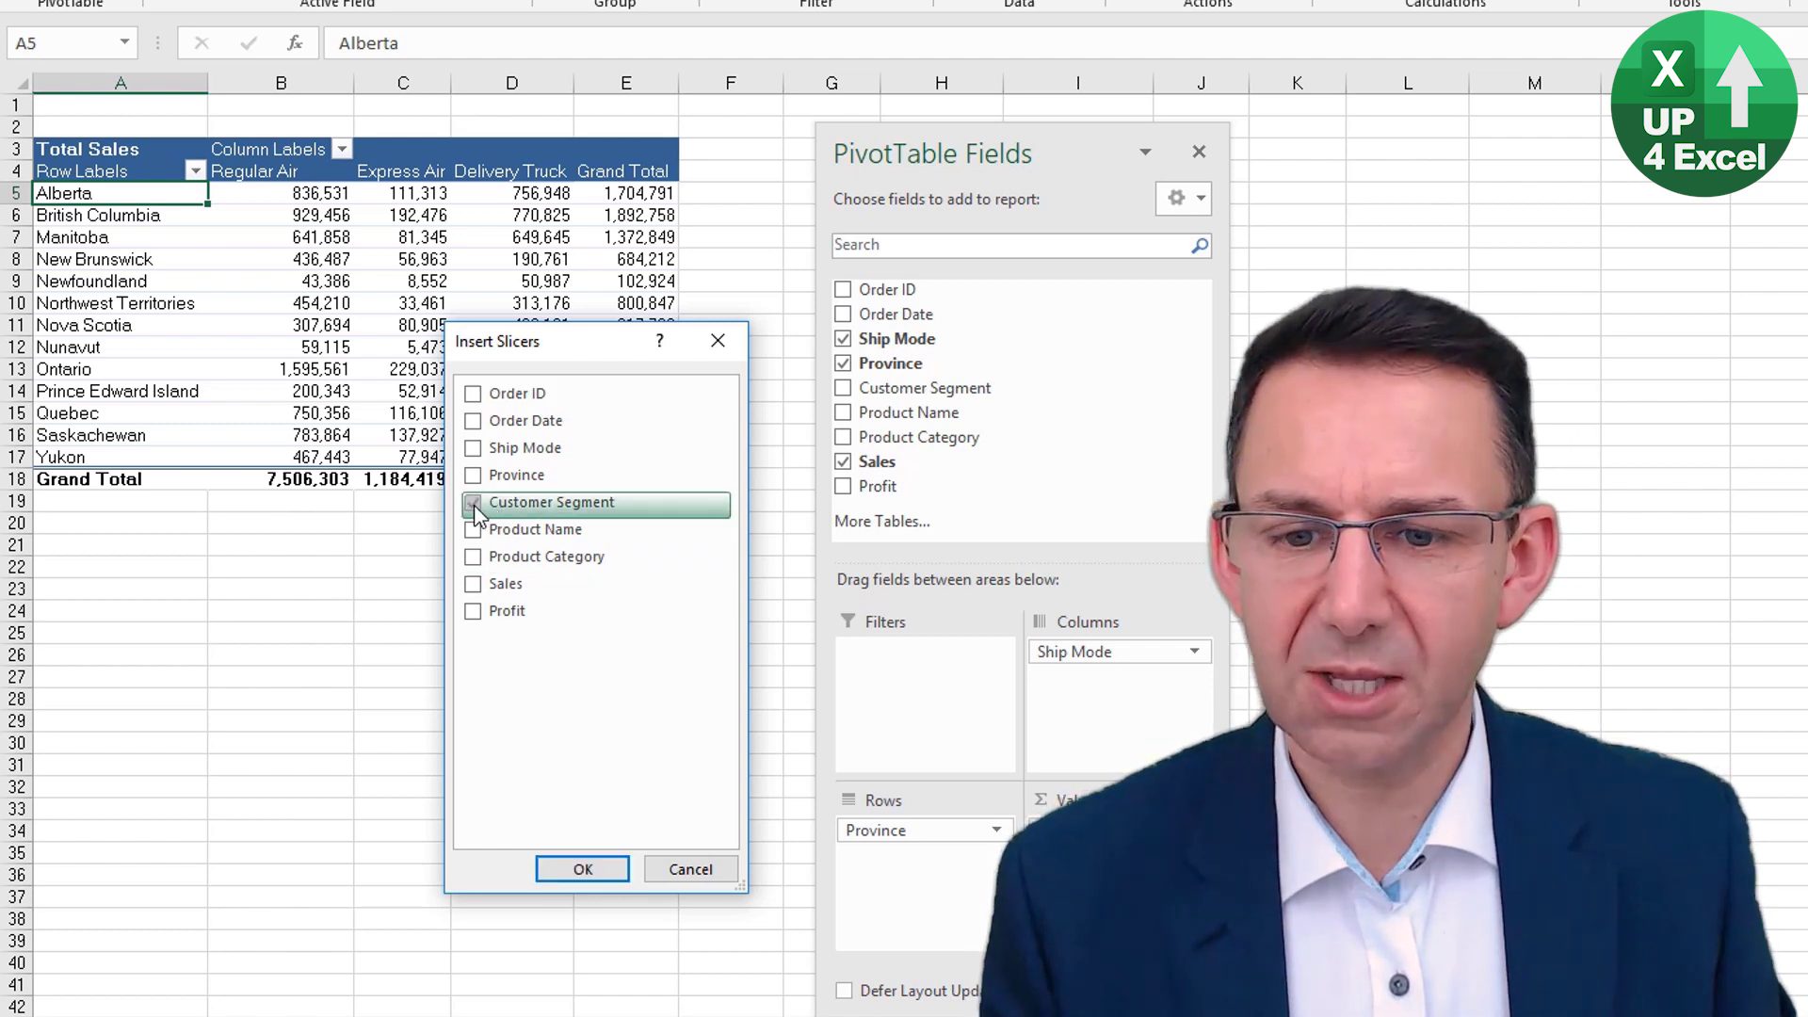
{"action": "left_click", "coordinate": [591, 868]}
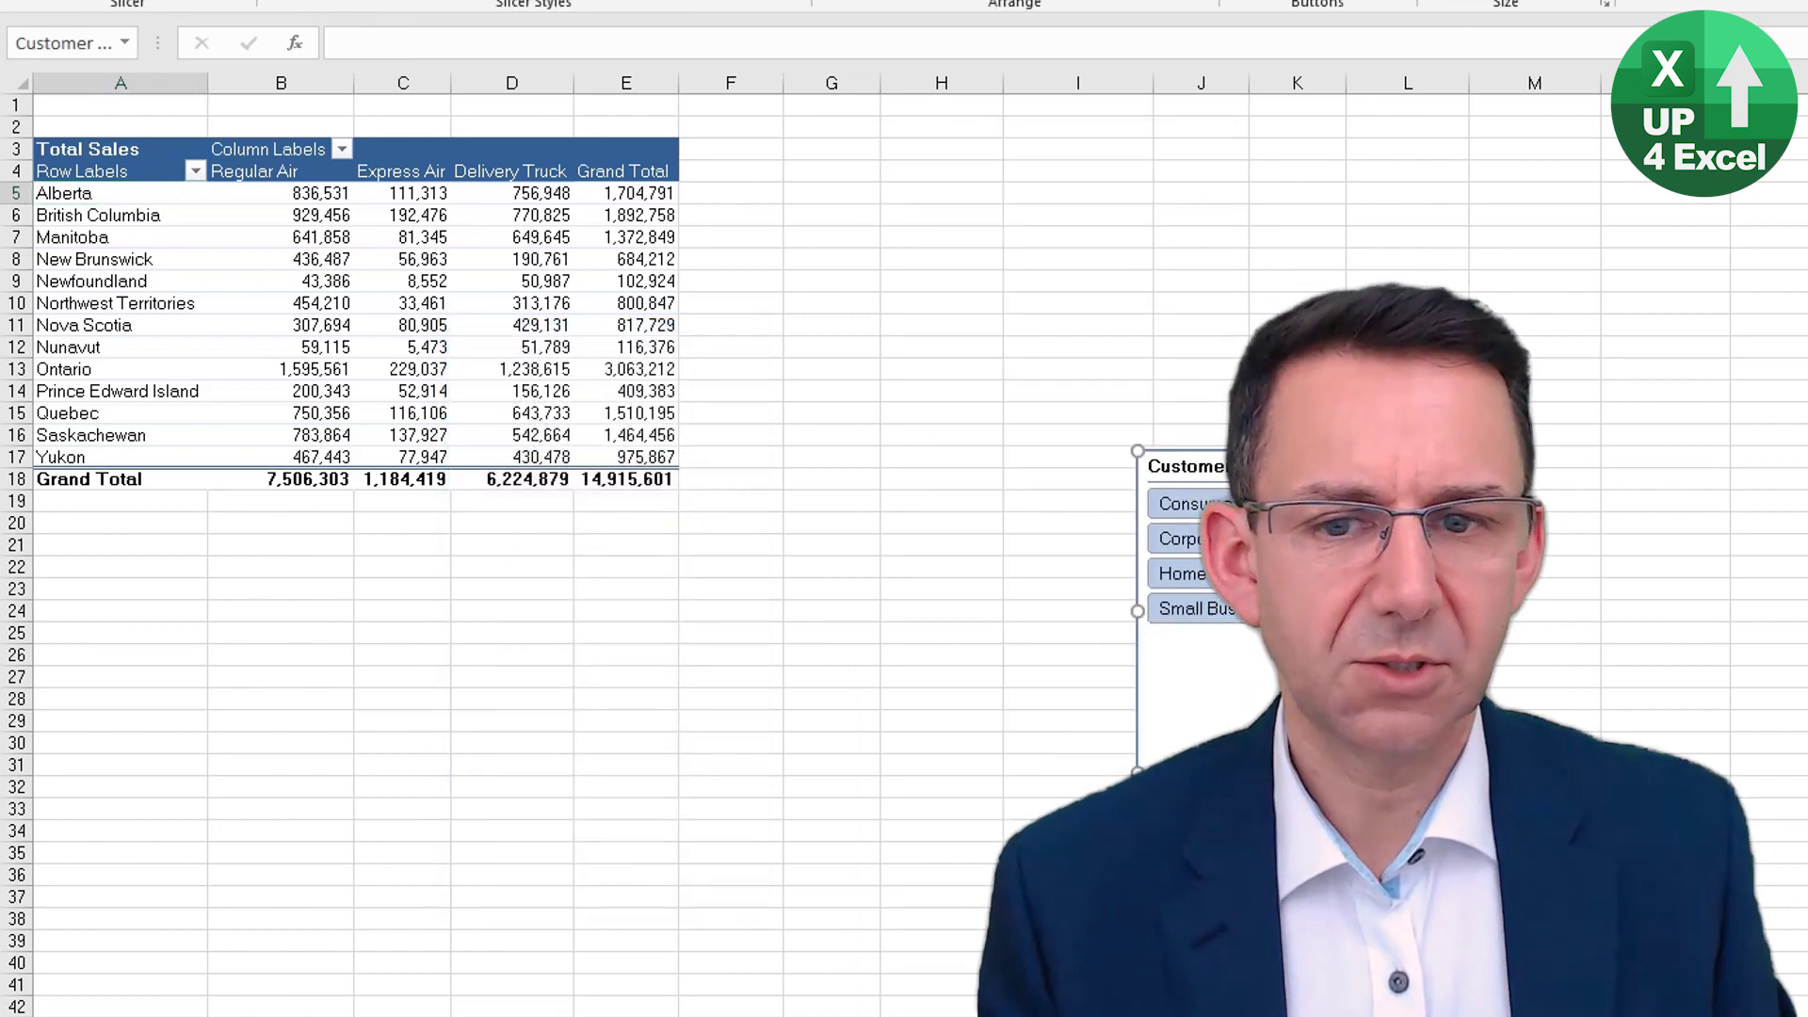
- Move the slicer below the pivot, widen it, and filter to Consumer, then Corporate
{"action": "left_click_drag", "start_coordinate": [1262, 454], "coordinate": [228, 519]}
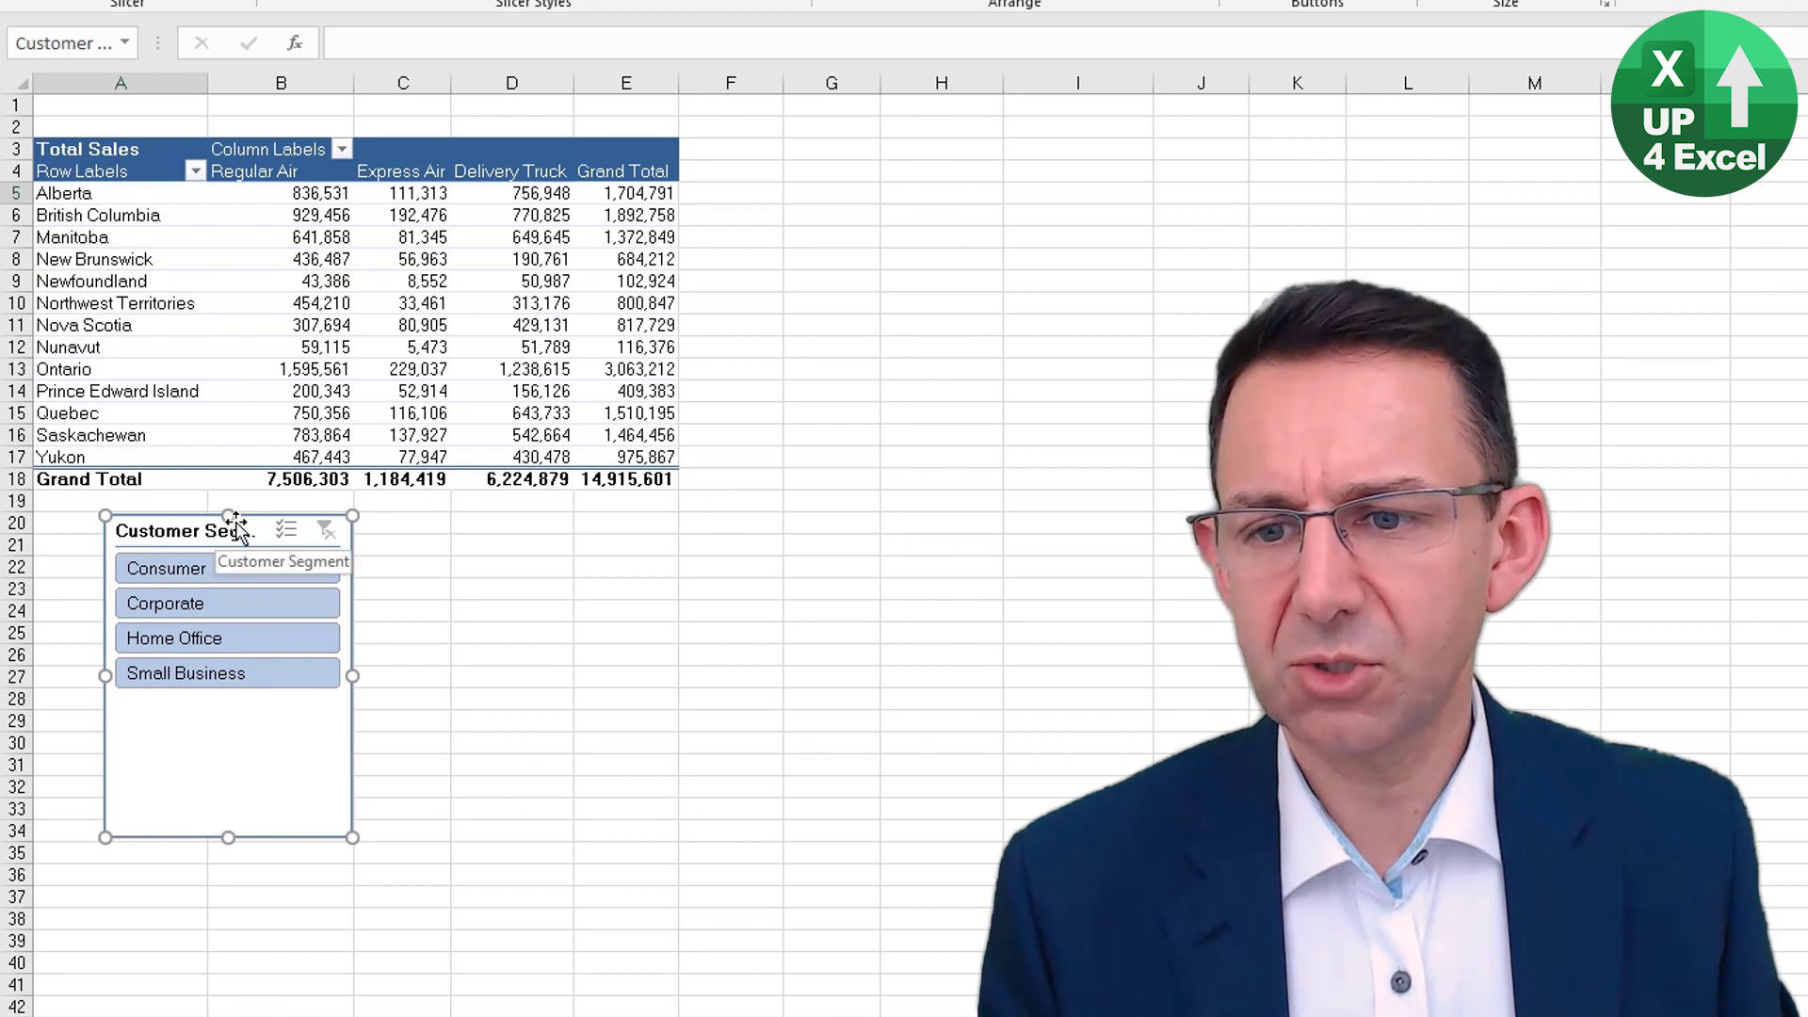
{"action": "left_click_drag", "start_coordinate": [355, 676], "coordinate": [430, 675]}
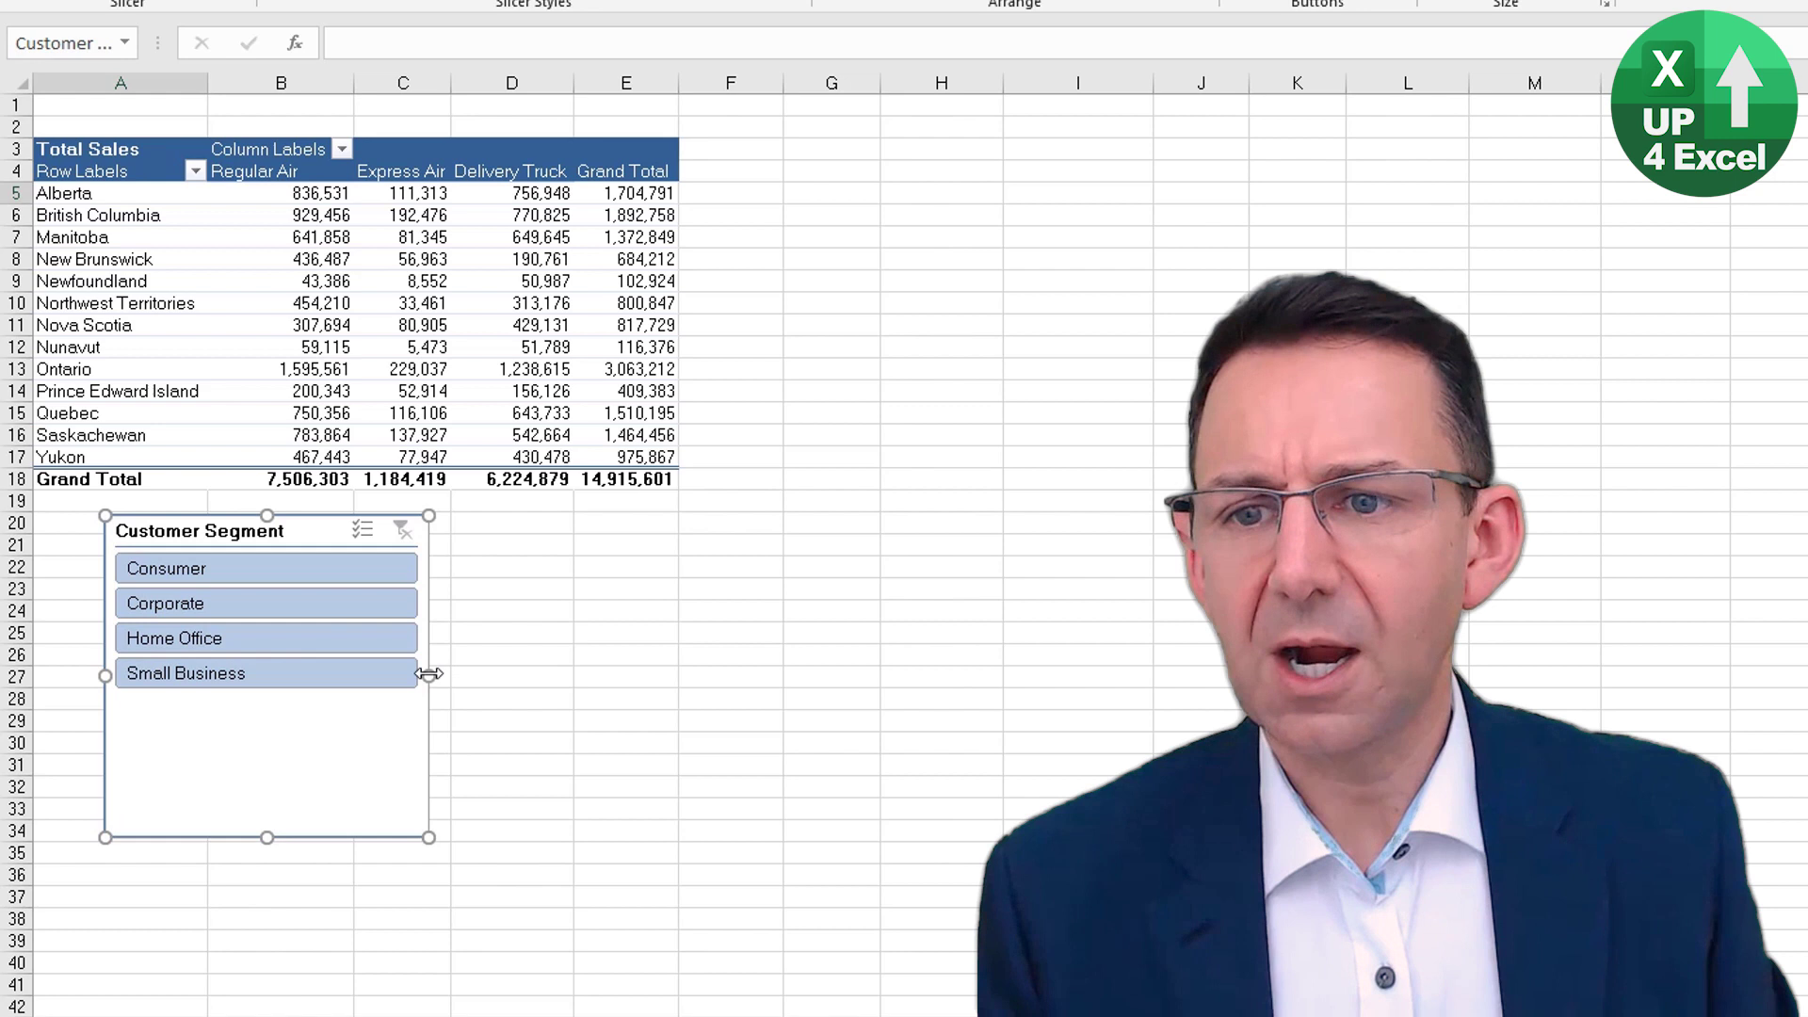
{"action": "left_click", "coordinate": [263, 567]}
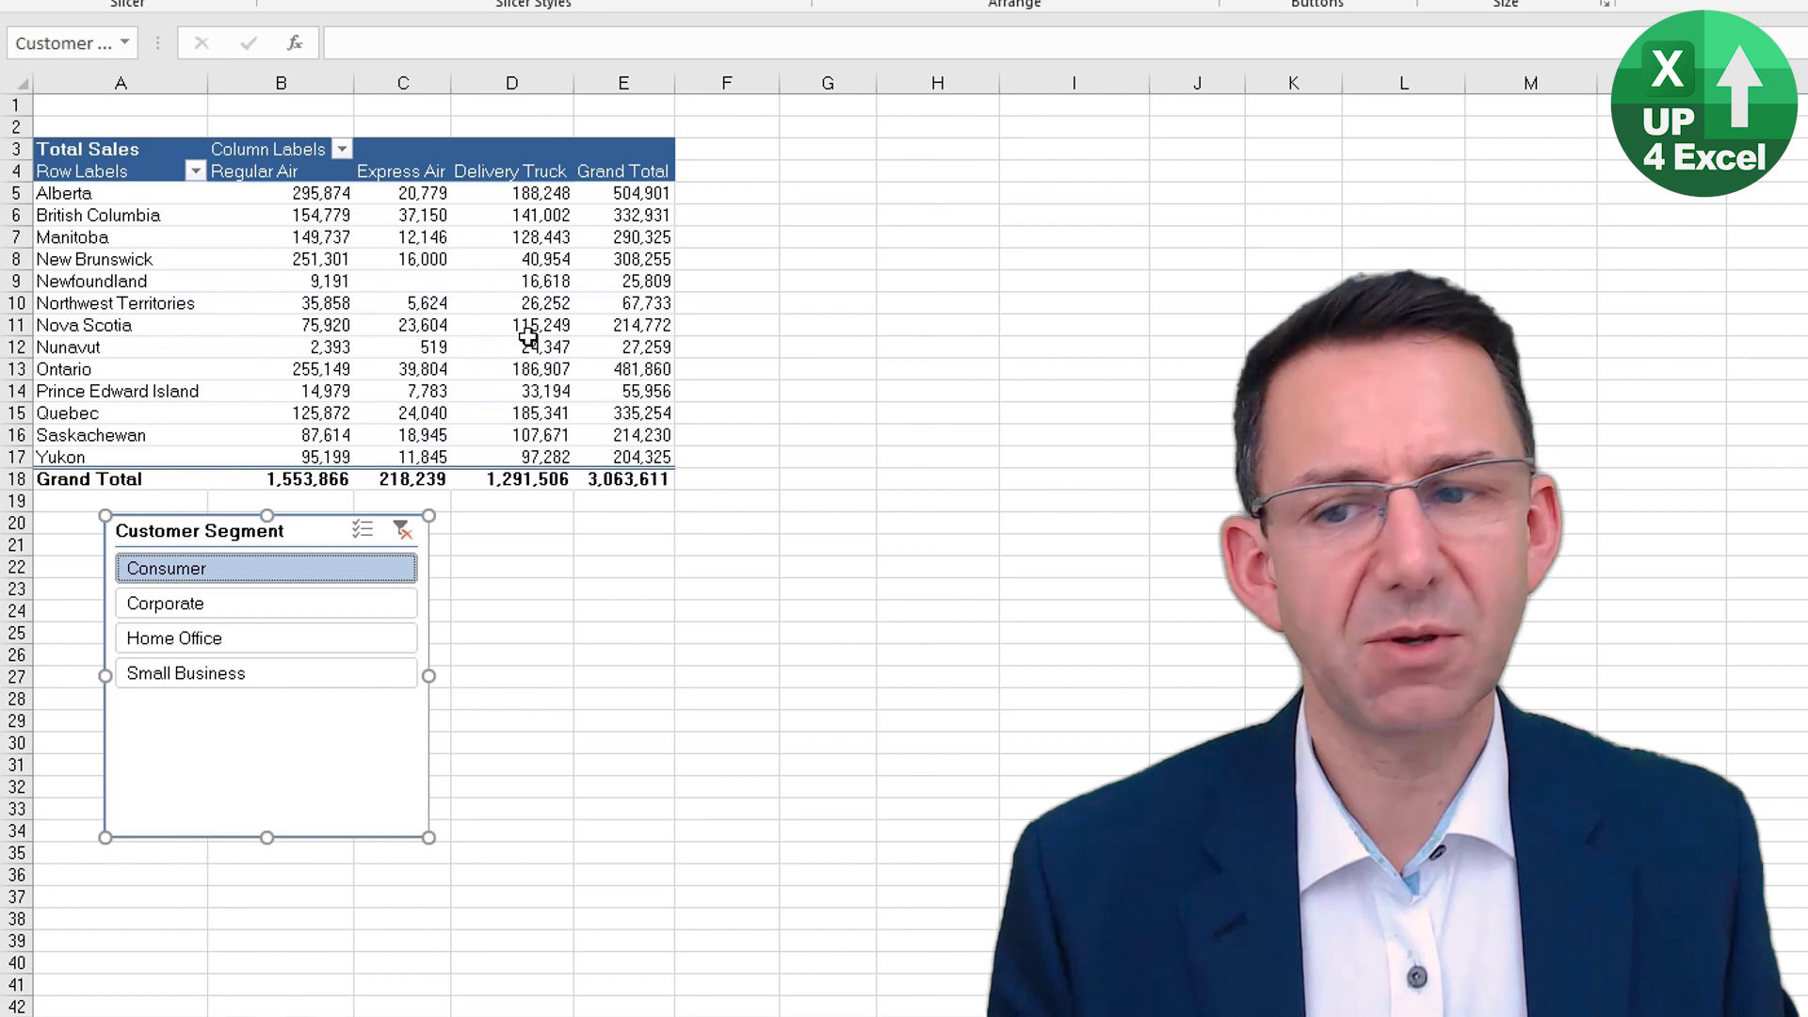
{"action": "left_click", "coordinate": [256, 607]}
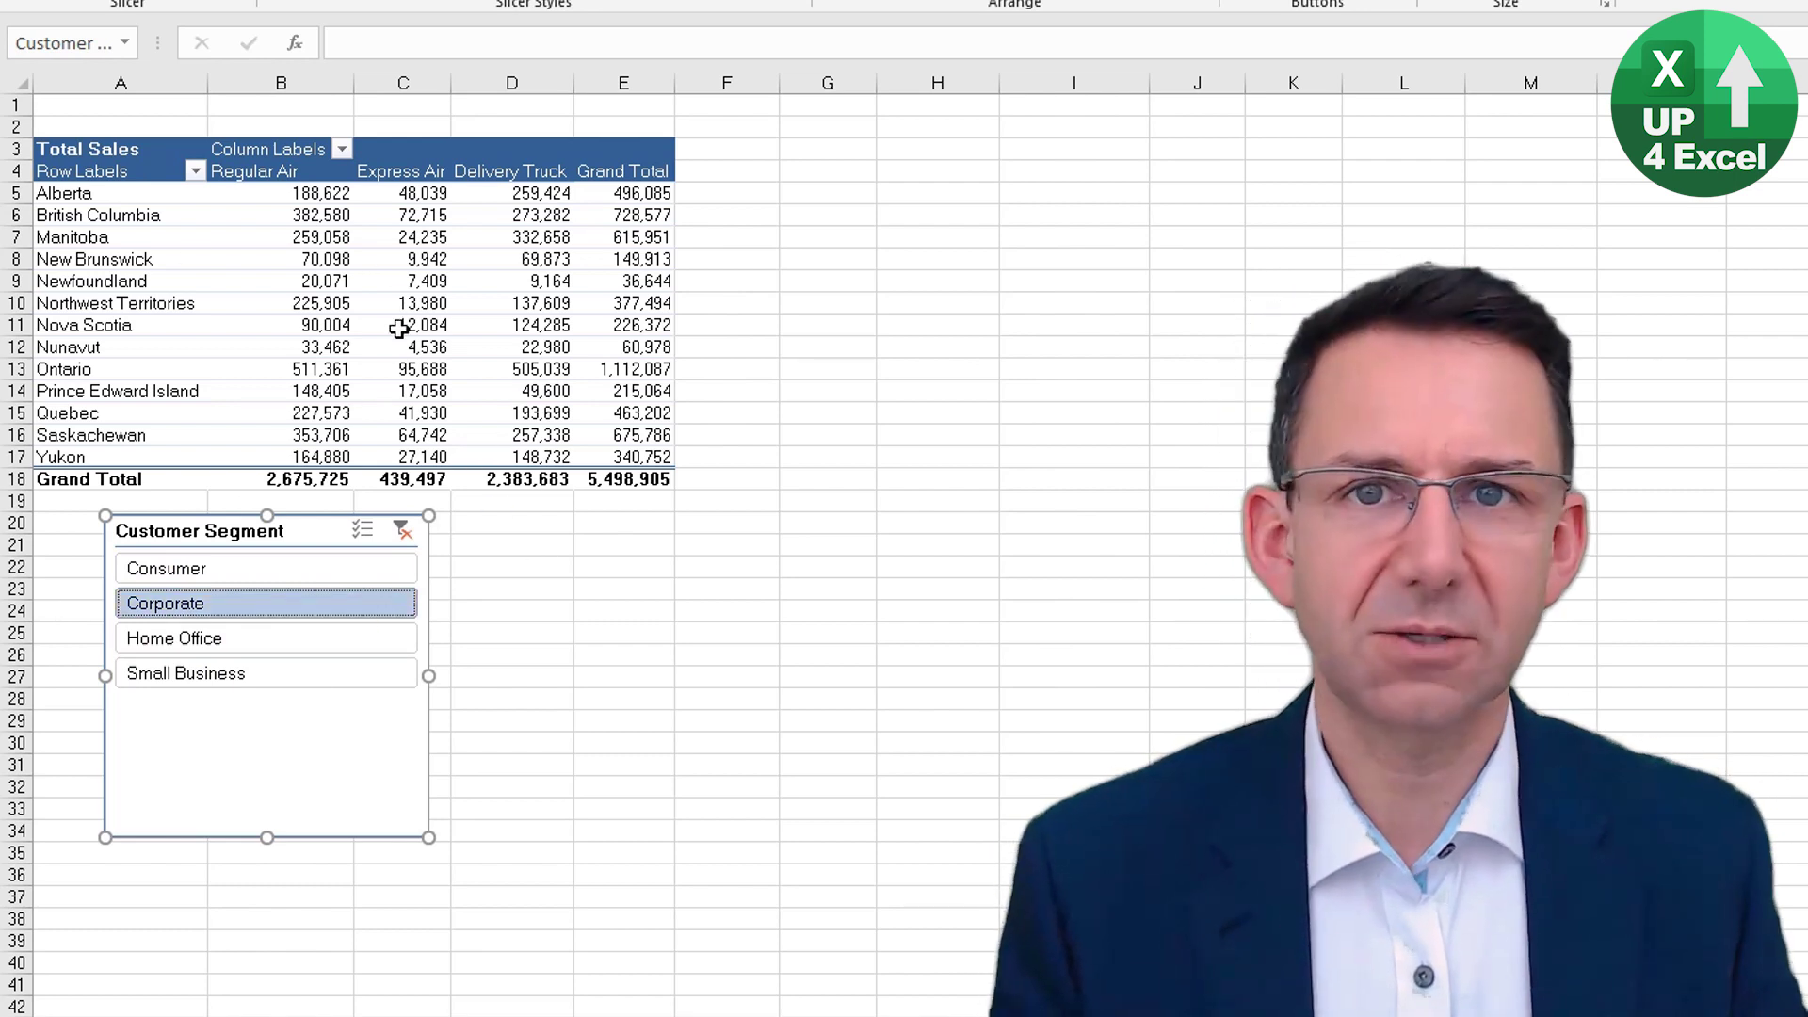
{"action": "mouse_move", "coordinate": [404, 329]}
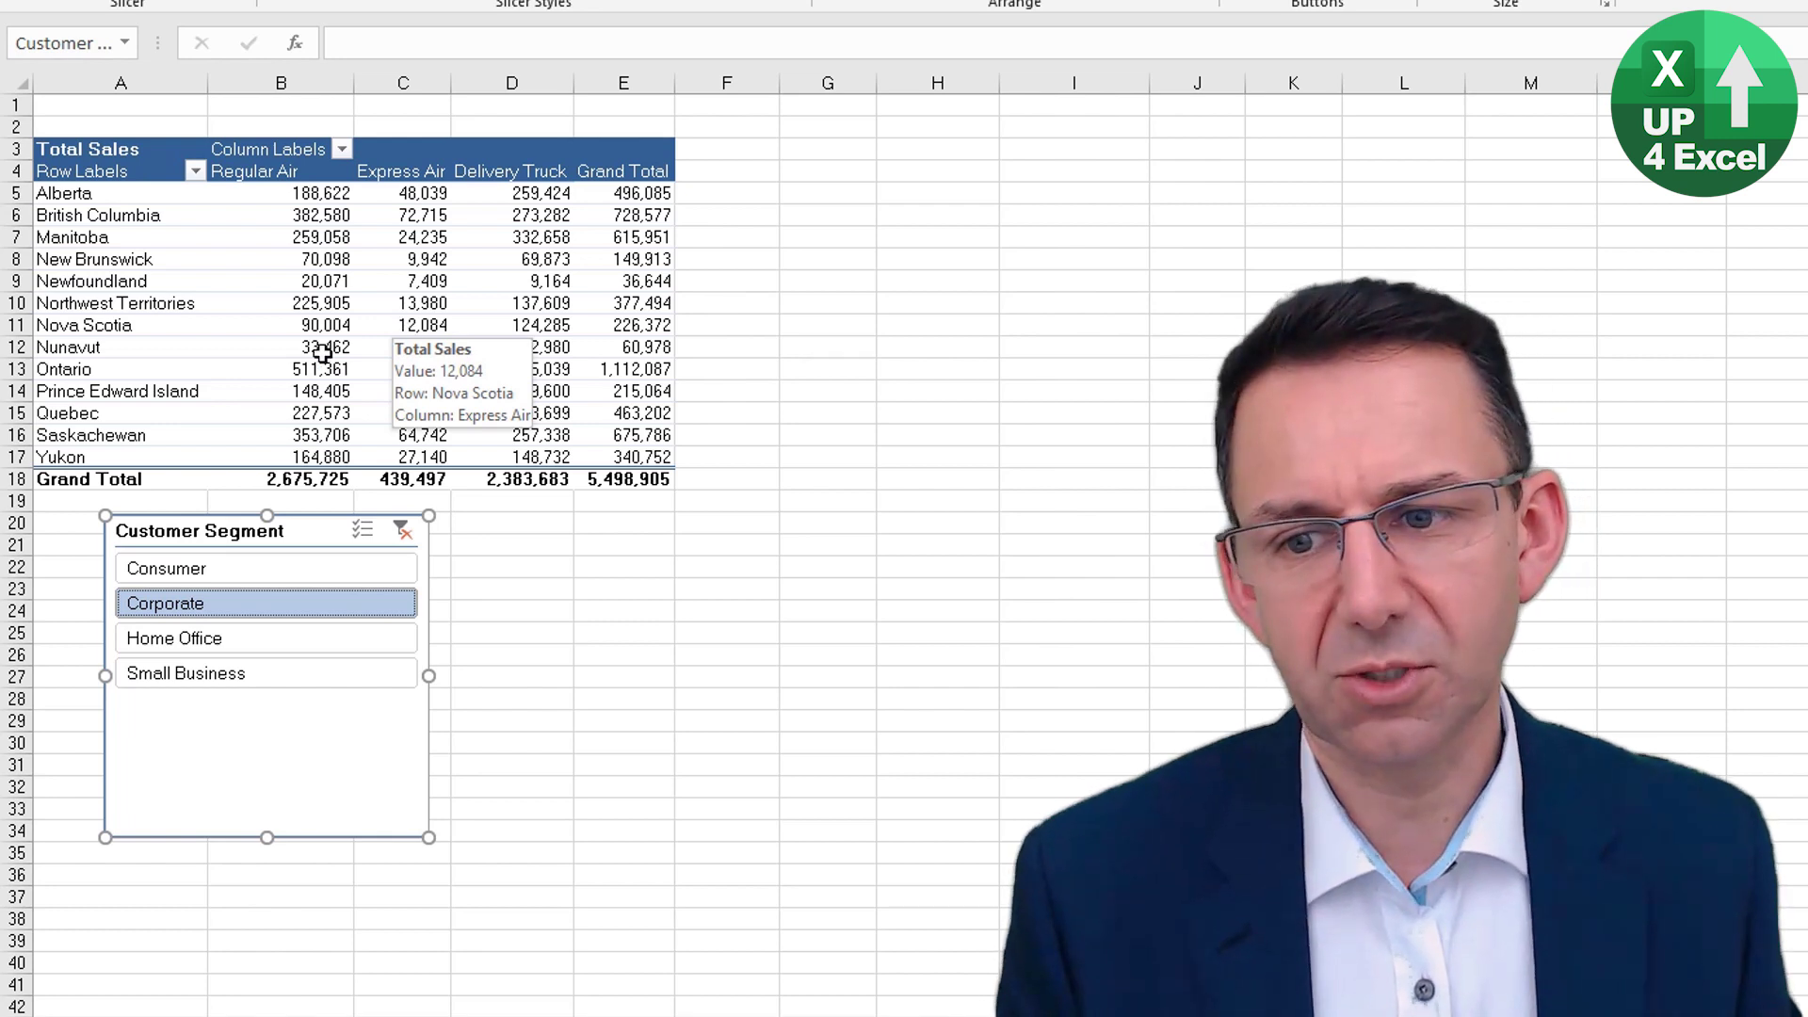
- Filter to Home Office, then Small Business, then add Home Office, Corporate and Consumer back
{"action": "left_click", "coordinate": [230, 650]}
{"action": "left_click", "coordinate": [243, 682]}
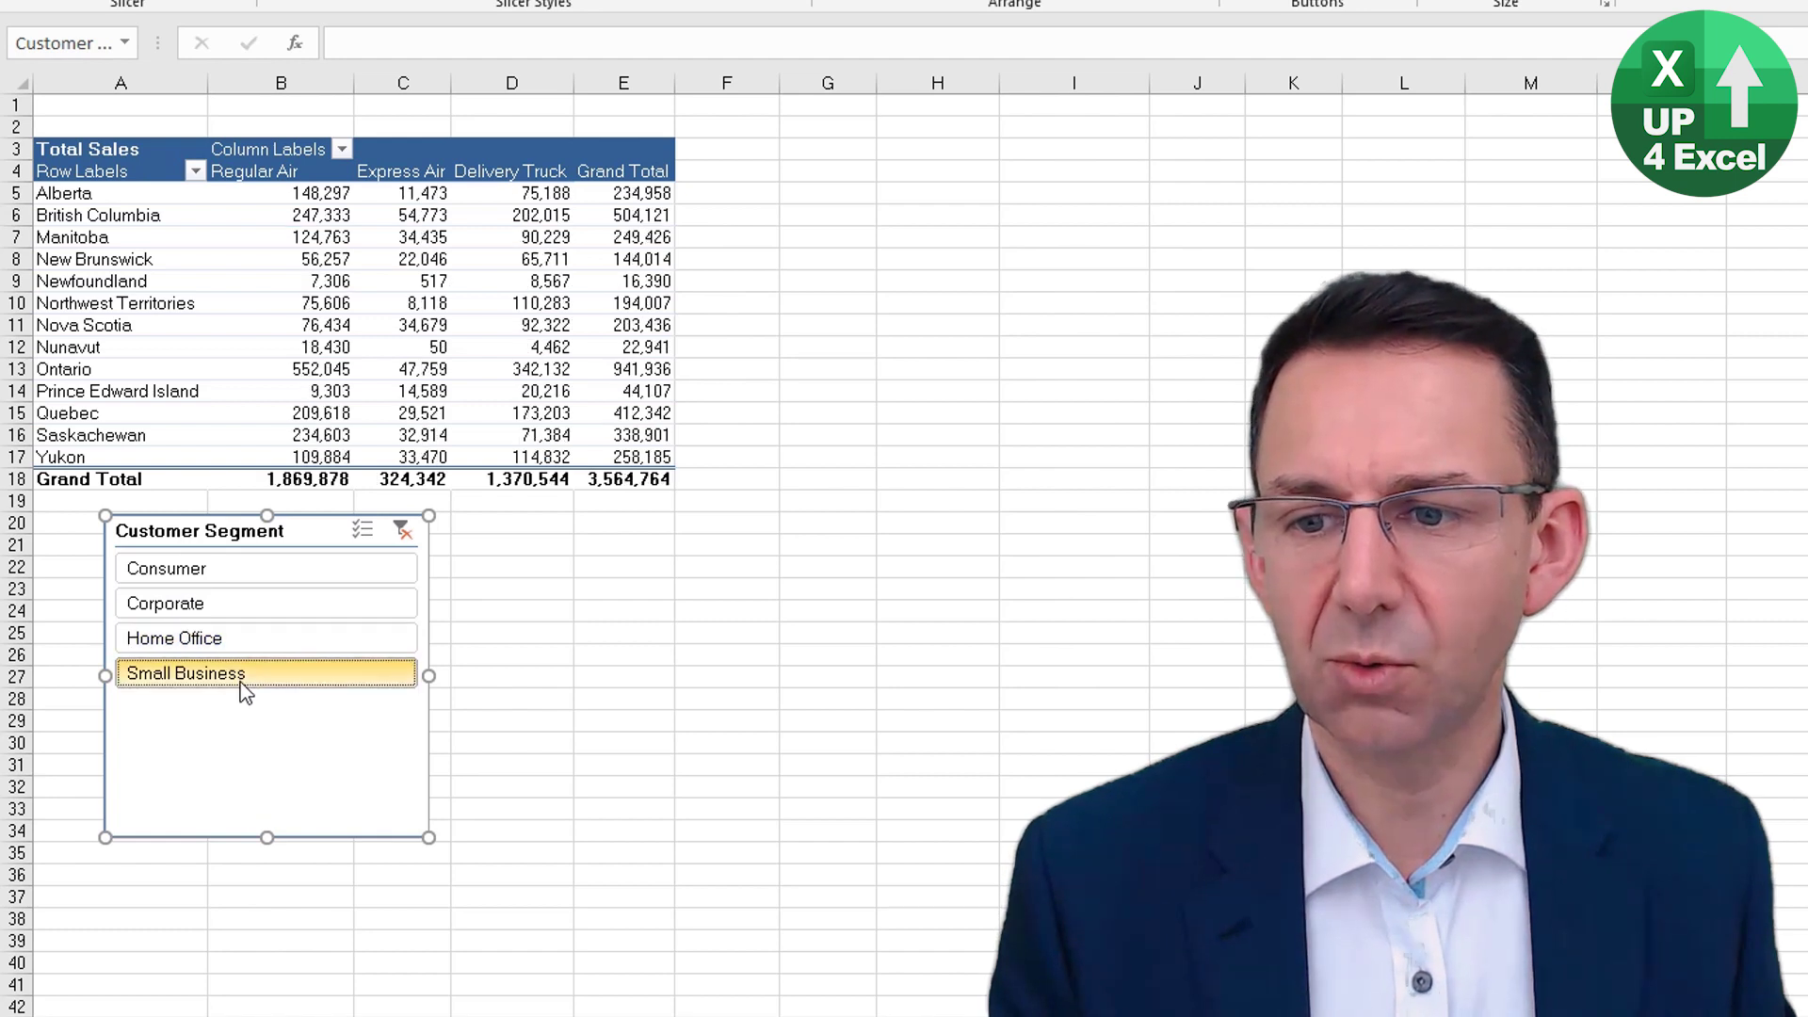
{"action": "left_click", "coordinate": [264, 646], "text": "ctrl"}
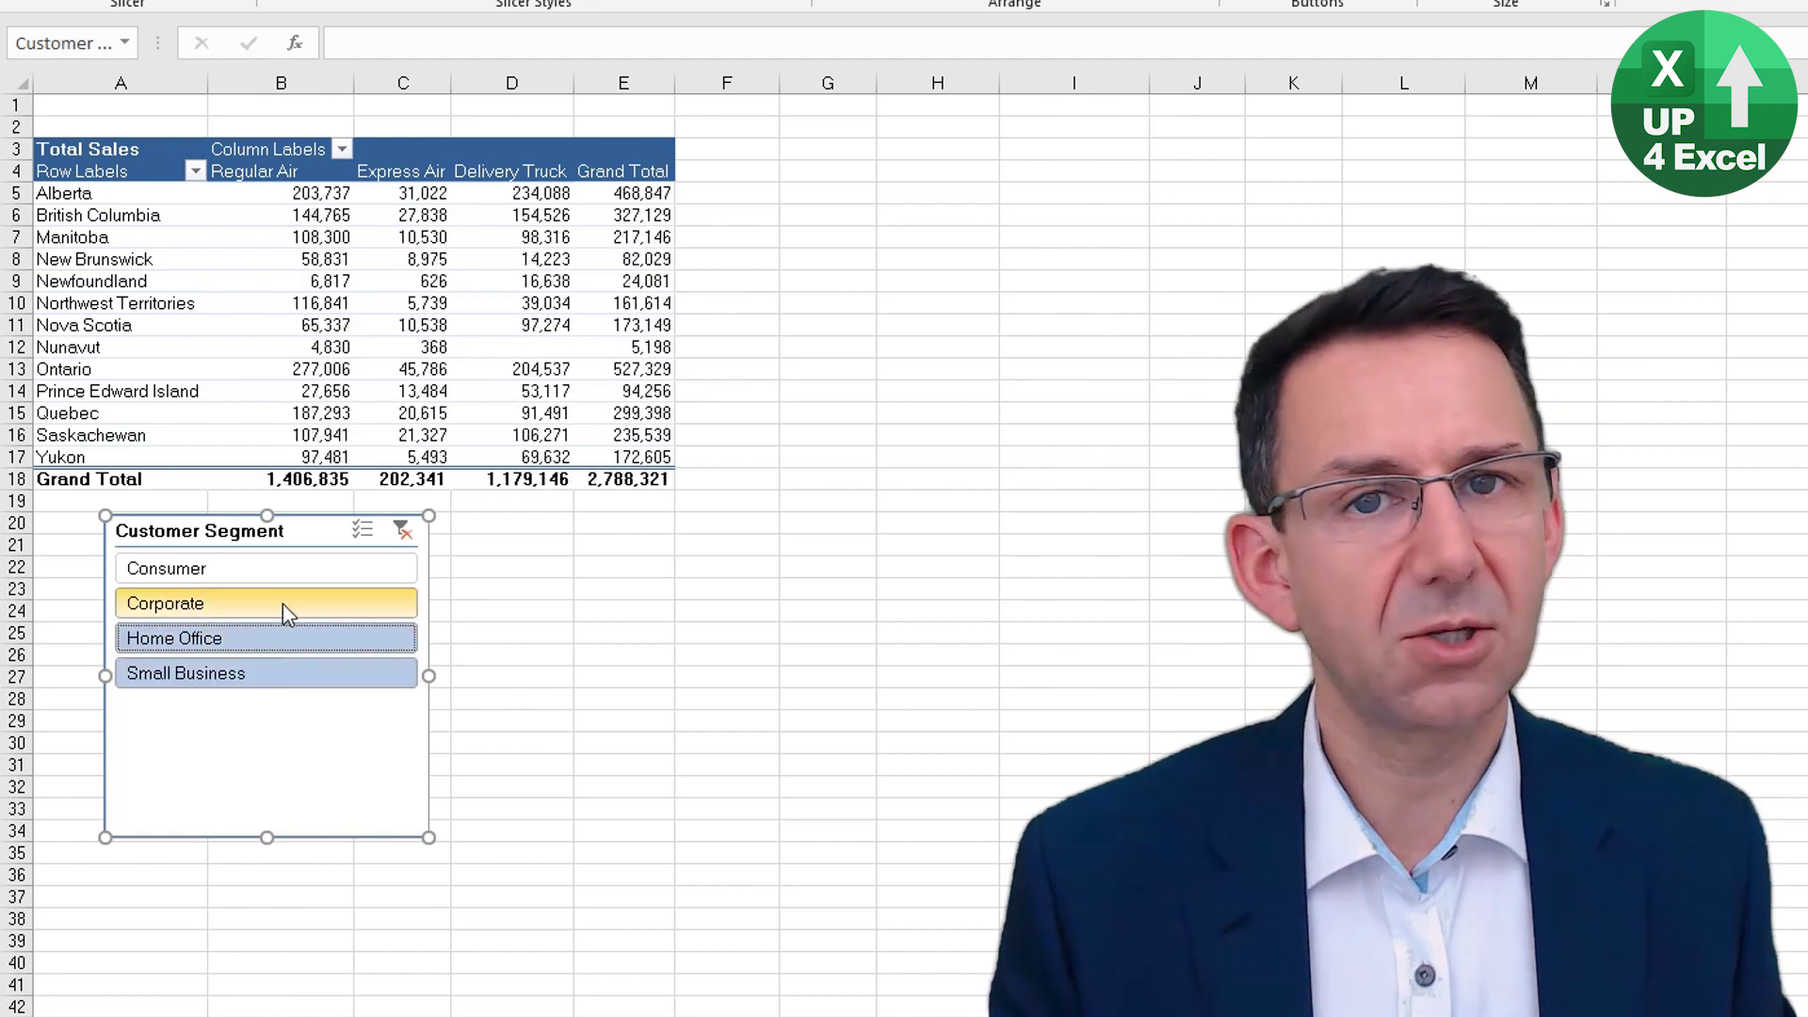
{"action": "left_click", "coordinate": [285, 612], "text": "ctrl"}
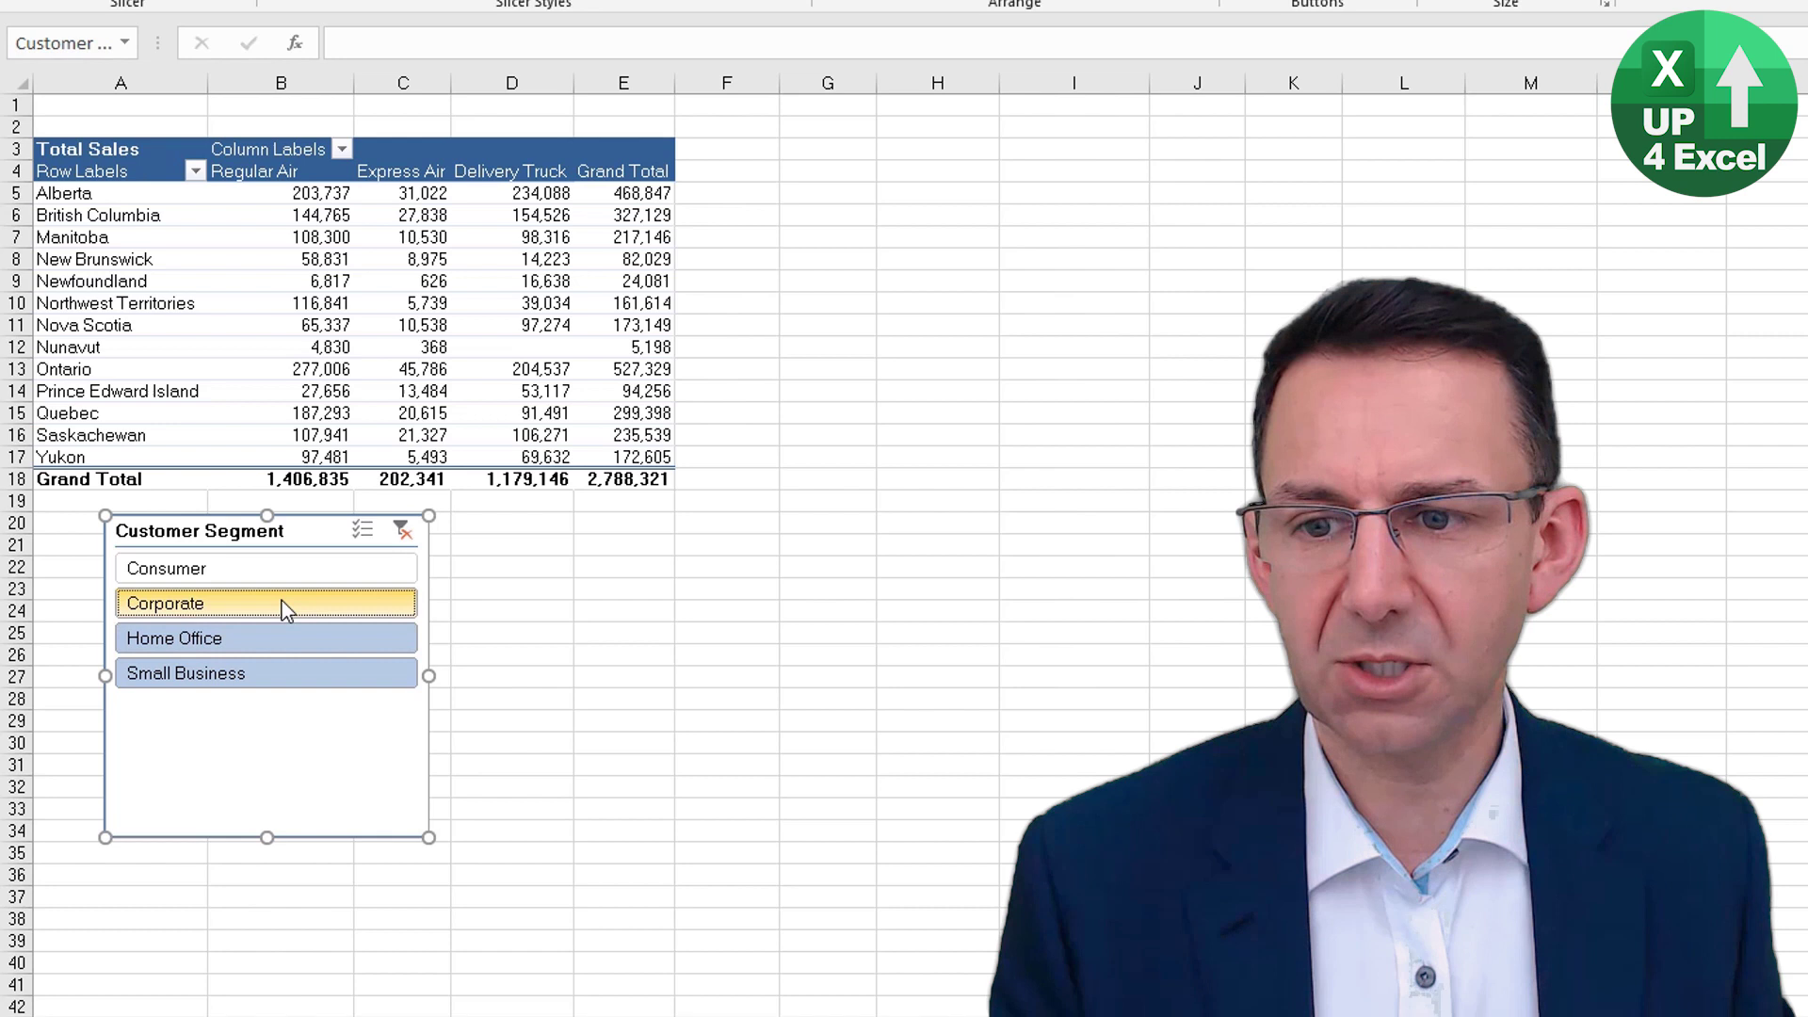
{"action": "left_click", "coordinate": [271, 570], "text": "ctrl"}
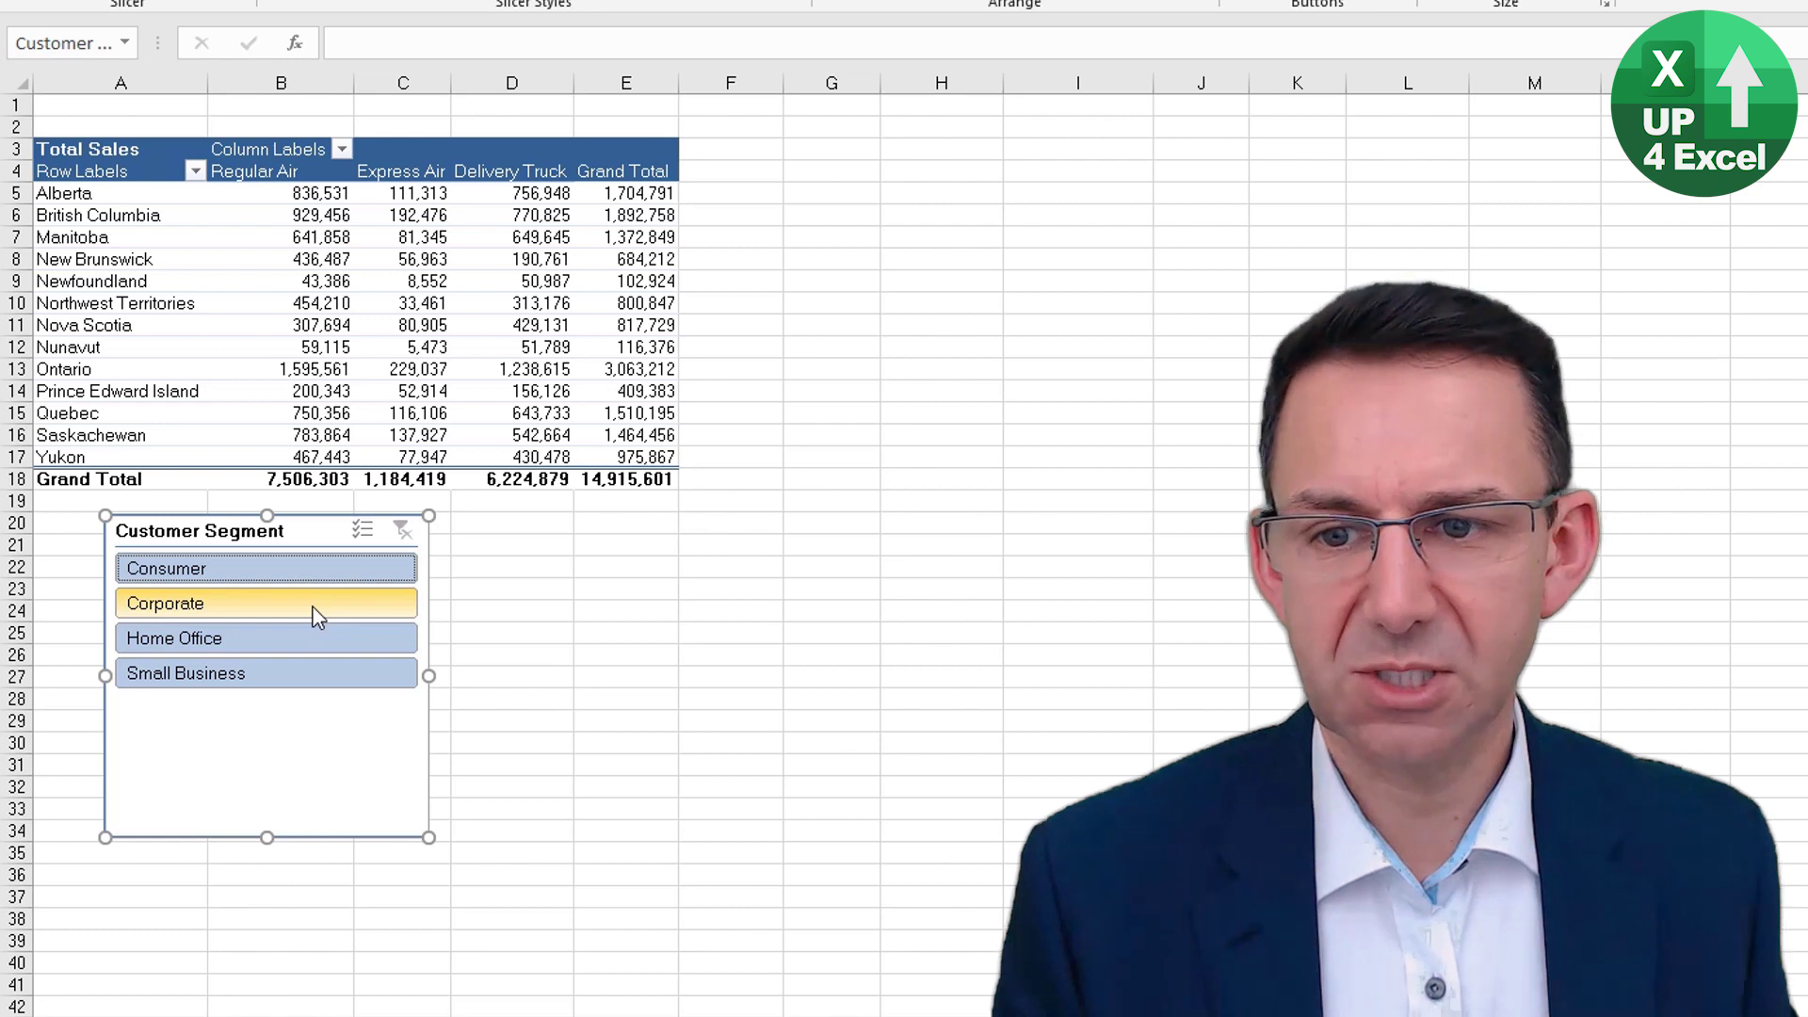
- Toggle segments with multi-select, shorten the slicer to its four items, and clear its filter
{"action": "left_click", "coordinate": [364, 532]}
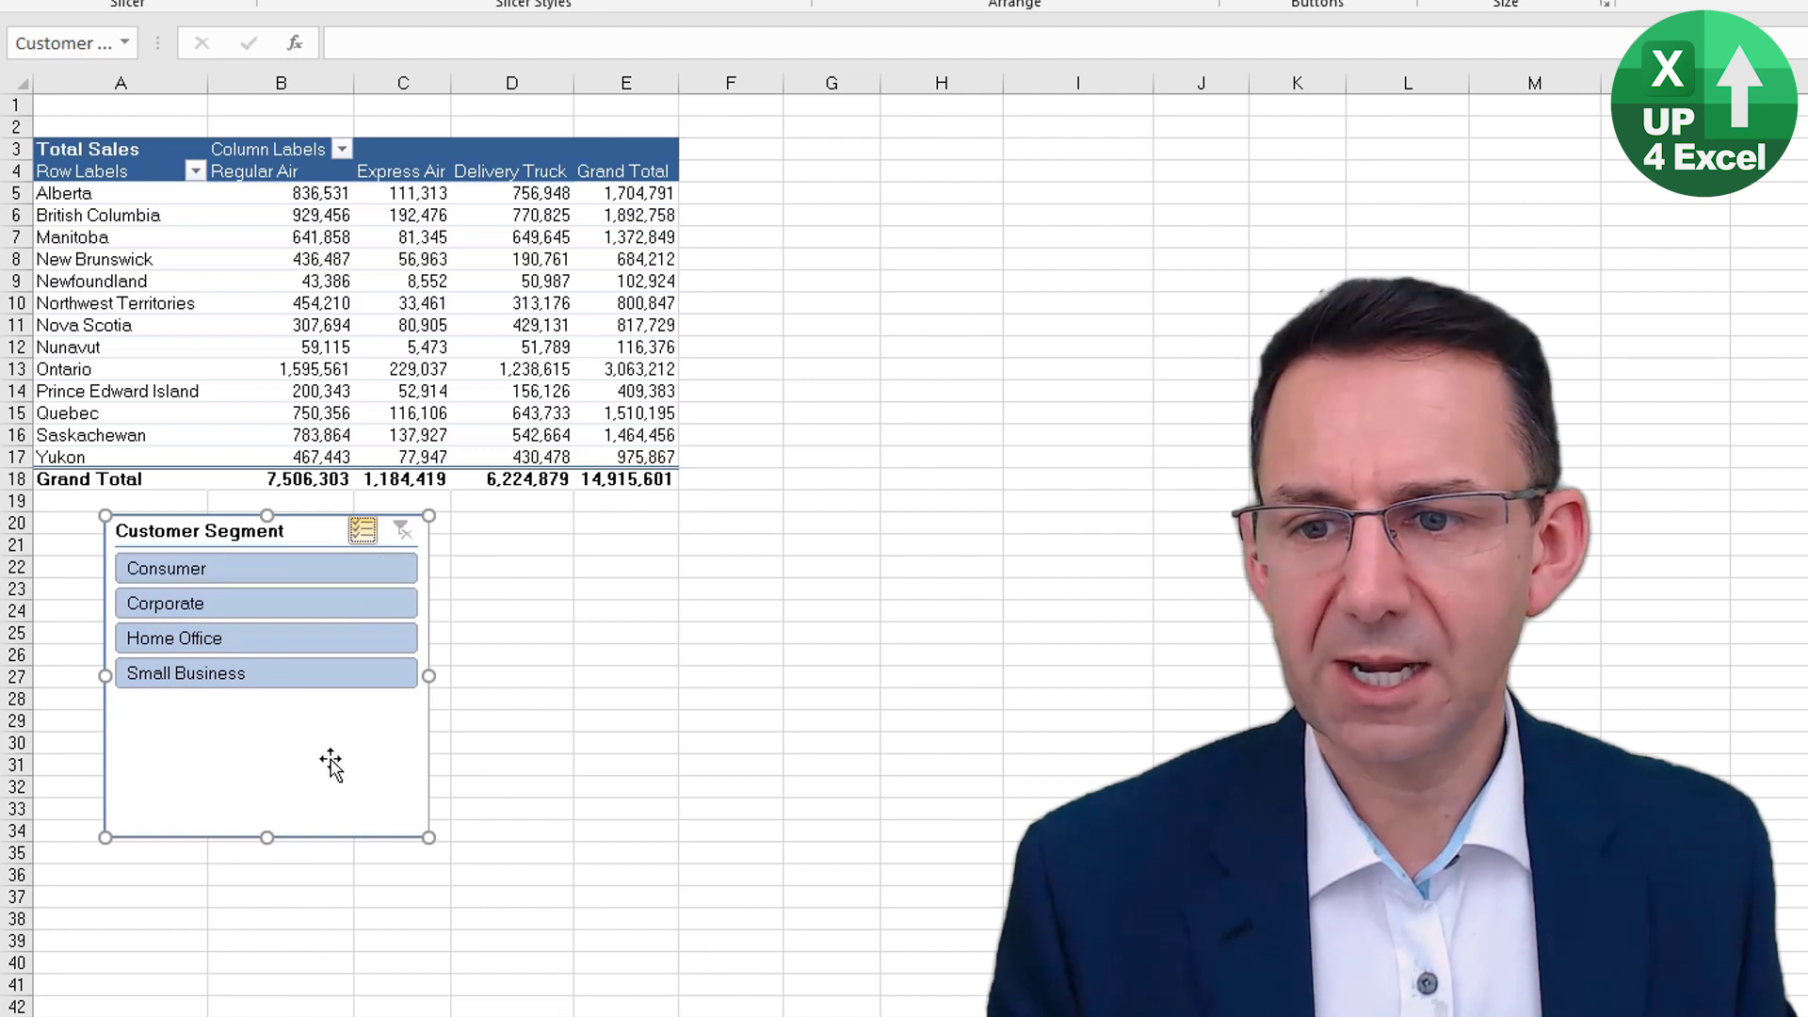
{"action": "left_click", "coordinate": [290, 571]}
{"action": "left_click", "coordinate": [273, 604]}
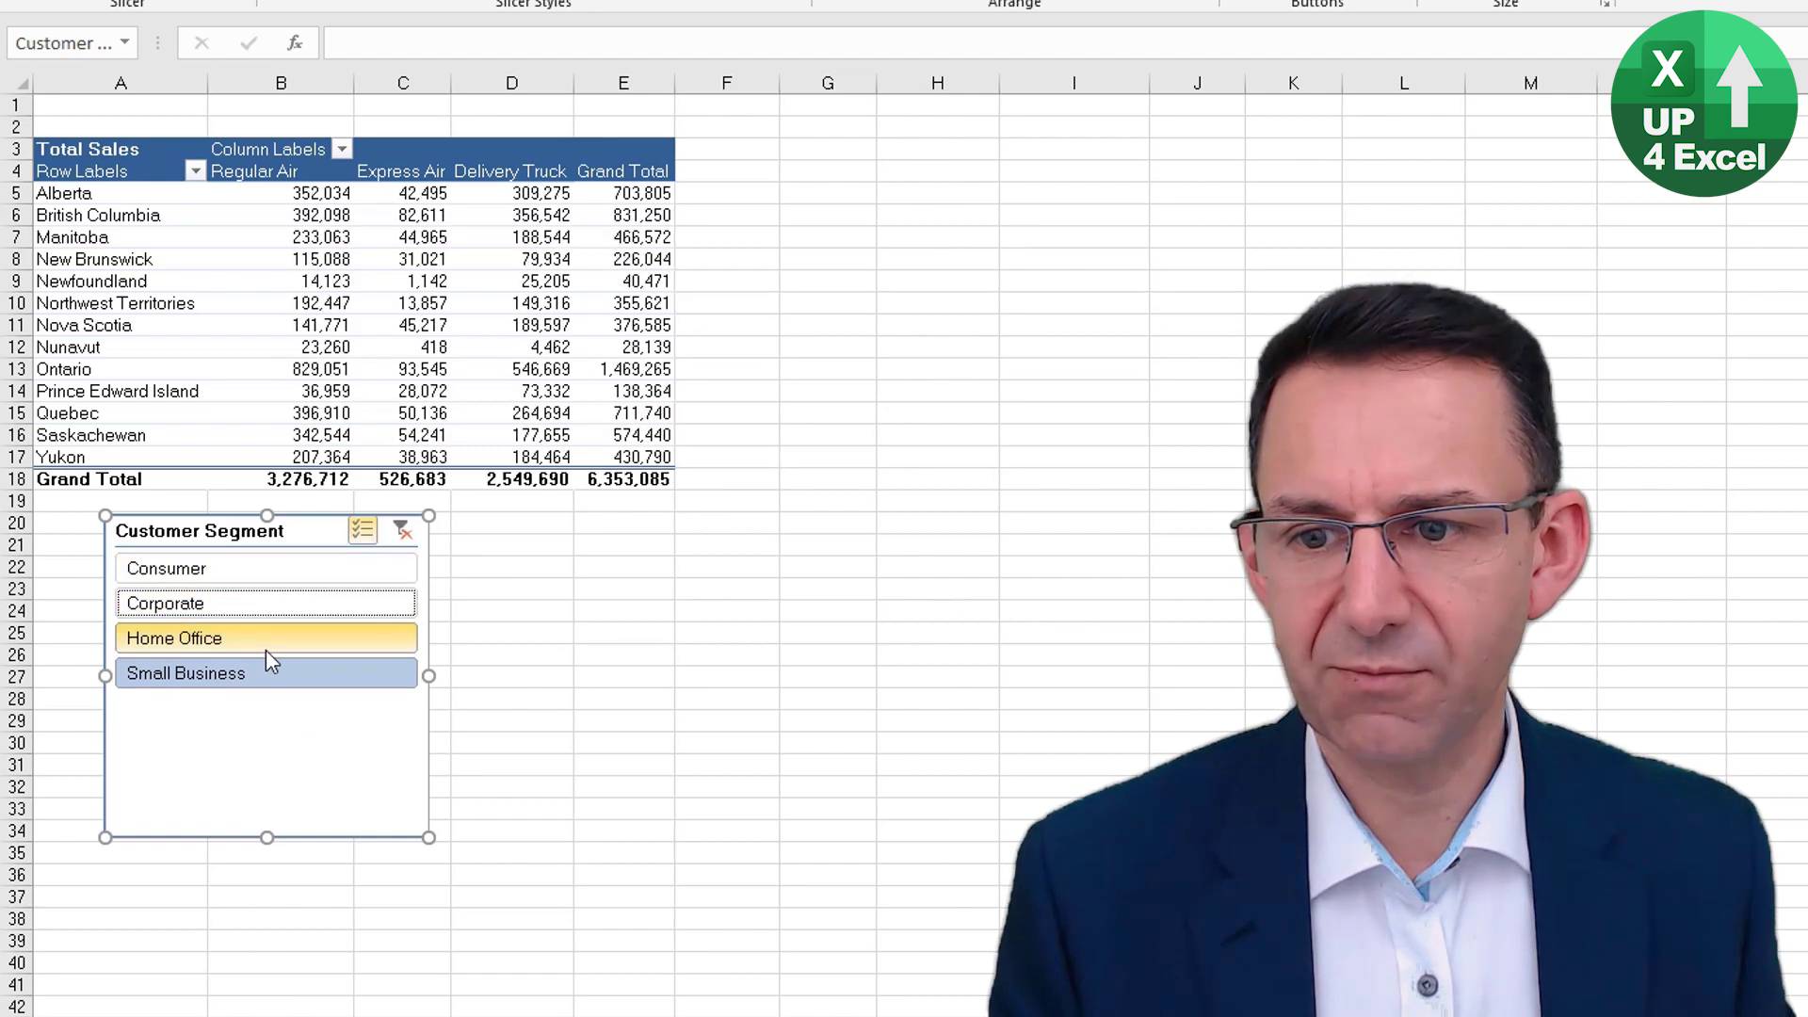
{"action": "left_click", "coordinate": [296, 571]}
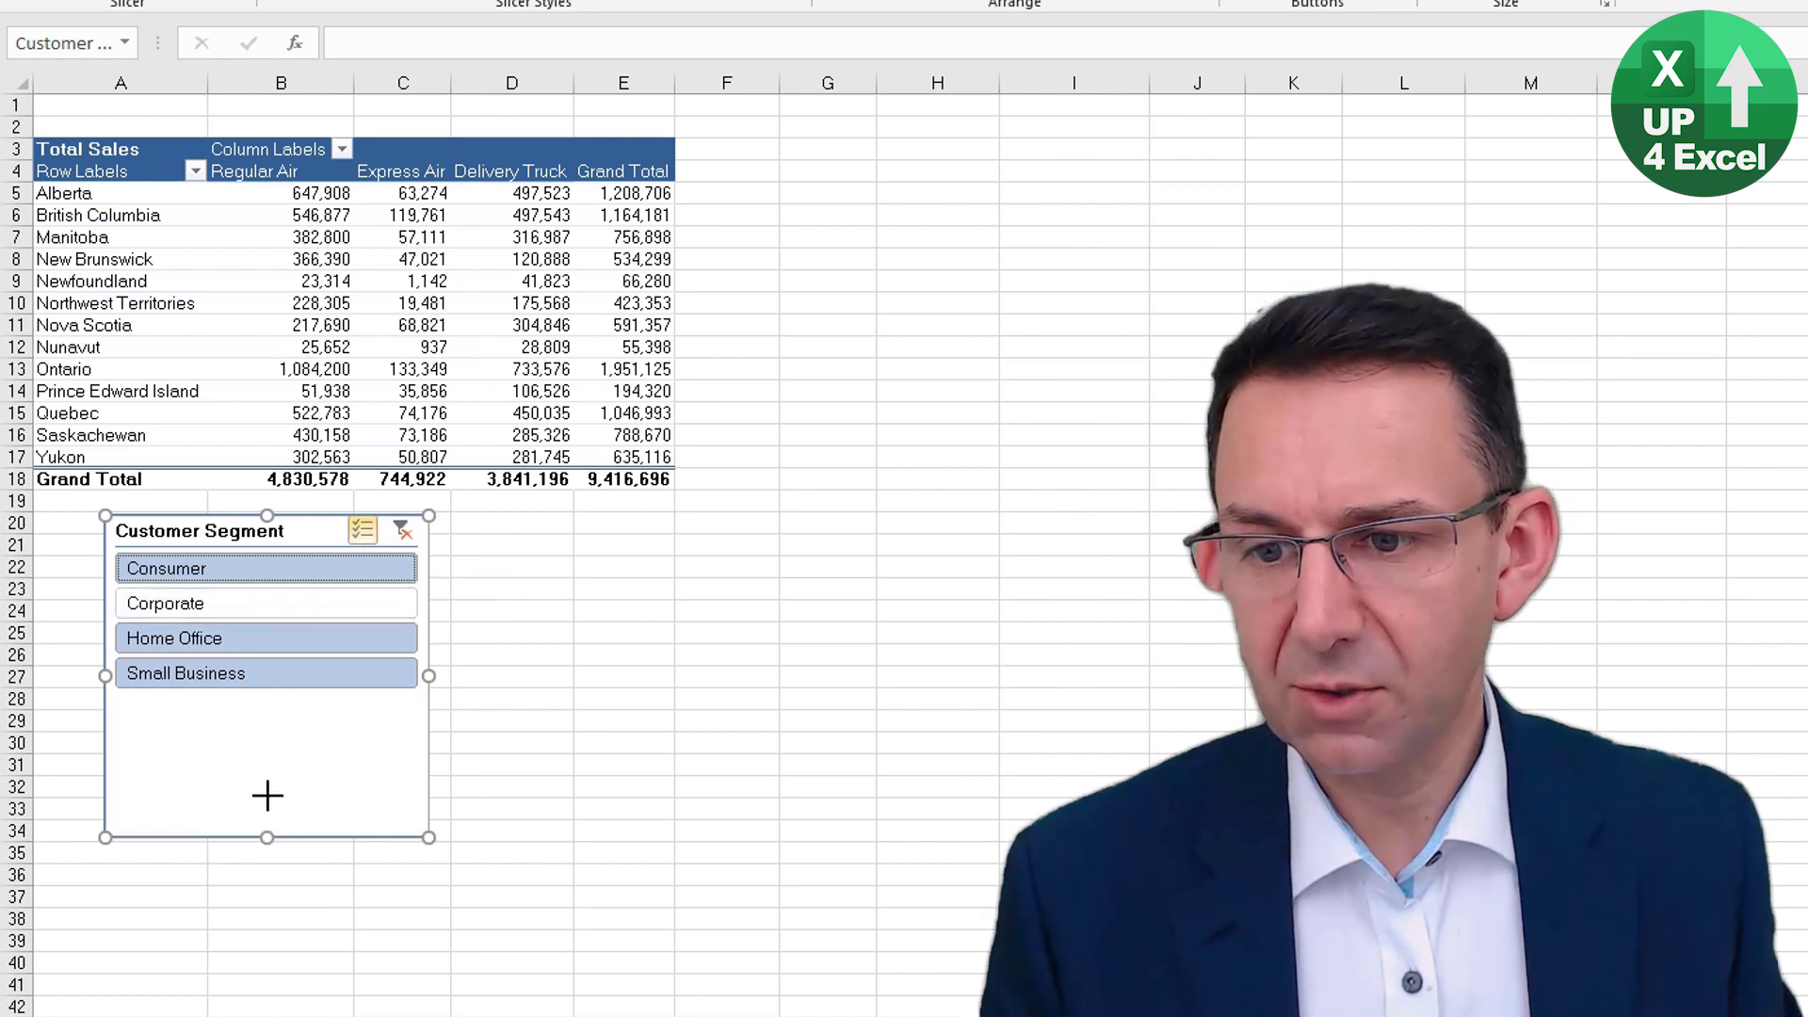
{"action": "left_click_drag", "start_coordinate": [267, 796], "coordinate": [272, 702]}
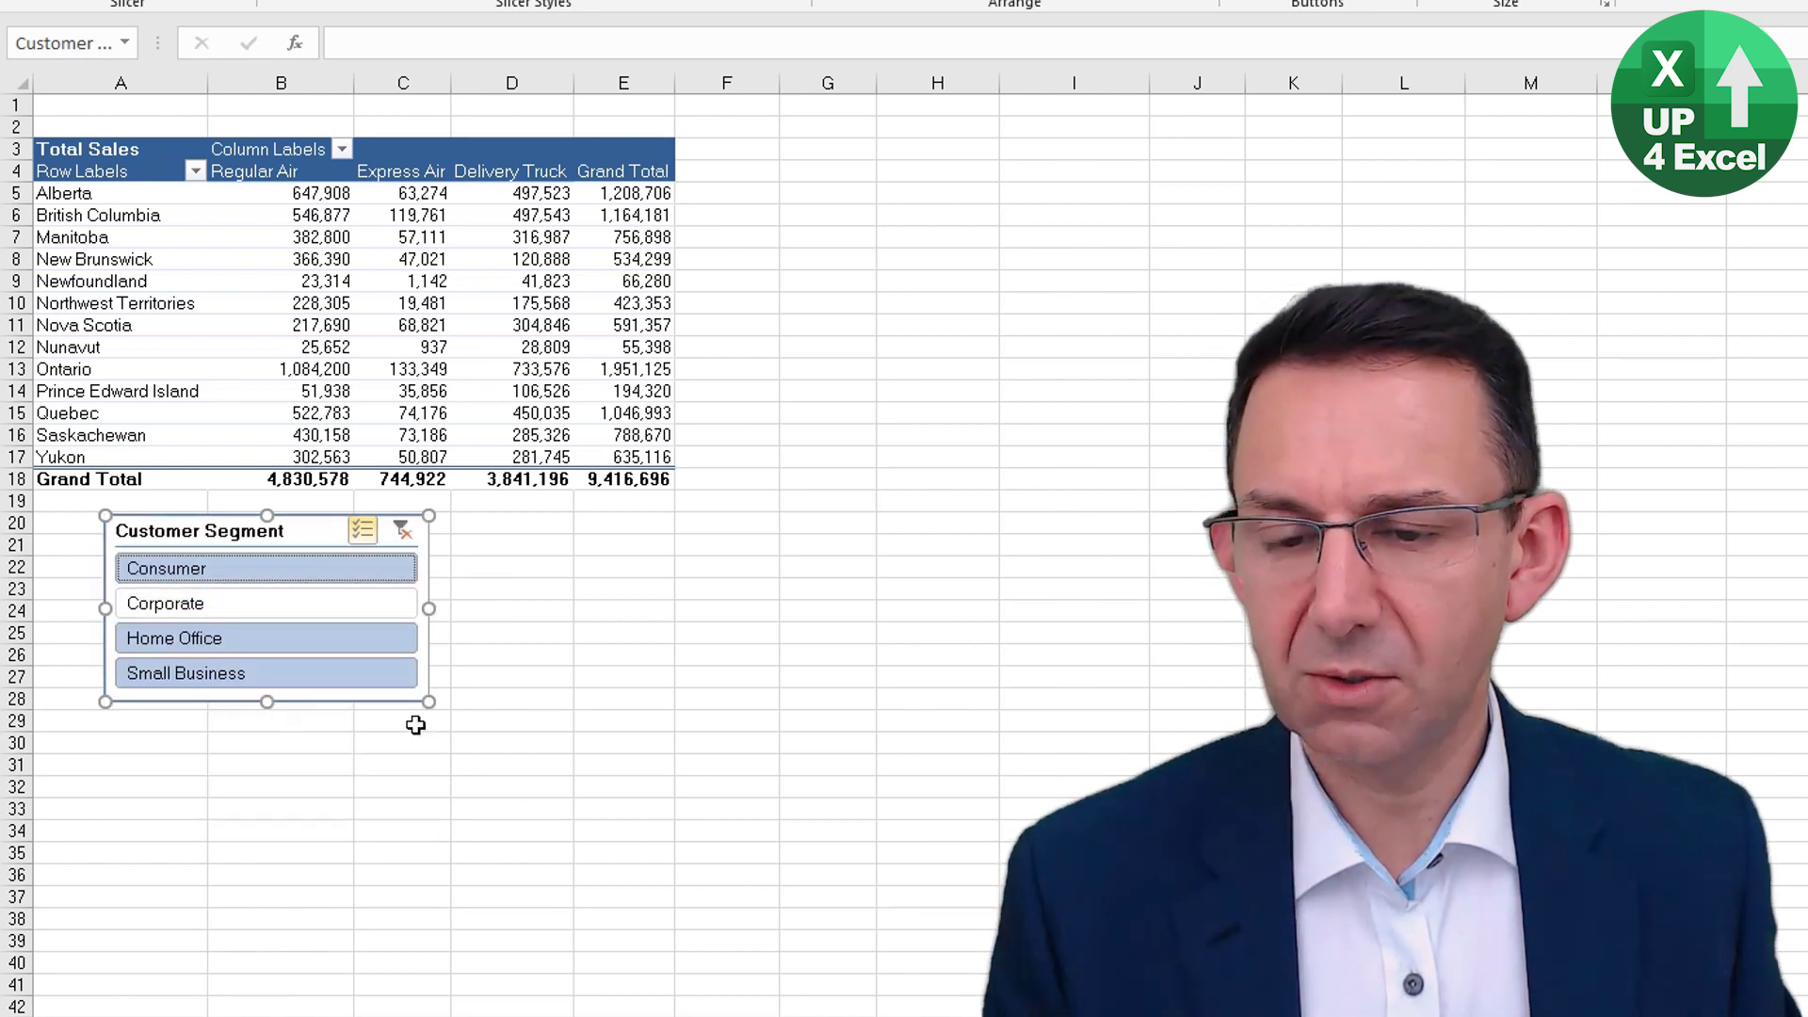
{"action": "left_click", "coordinate": [405, 532]}
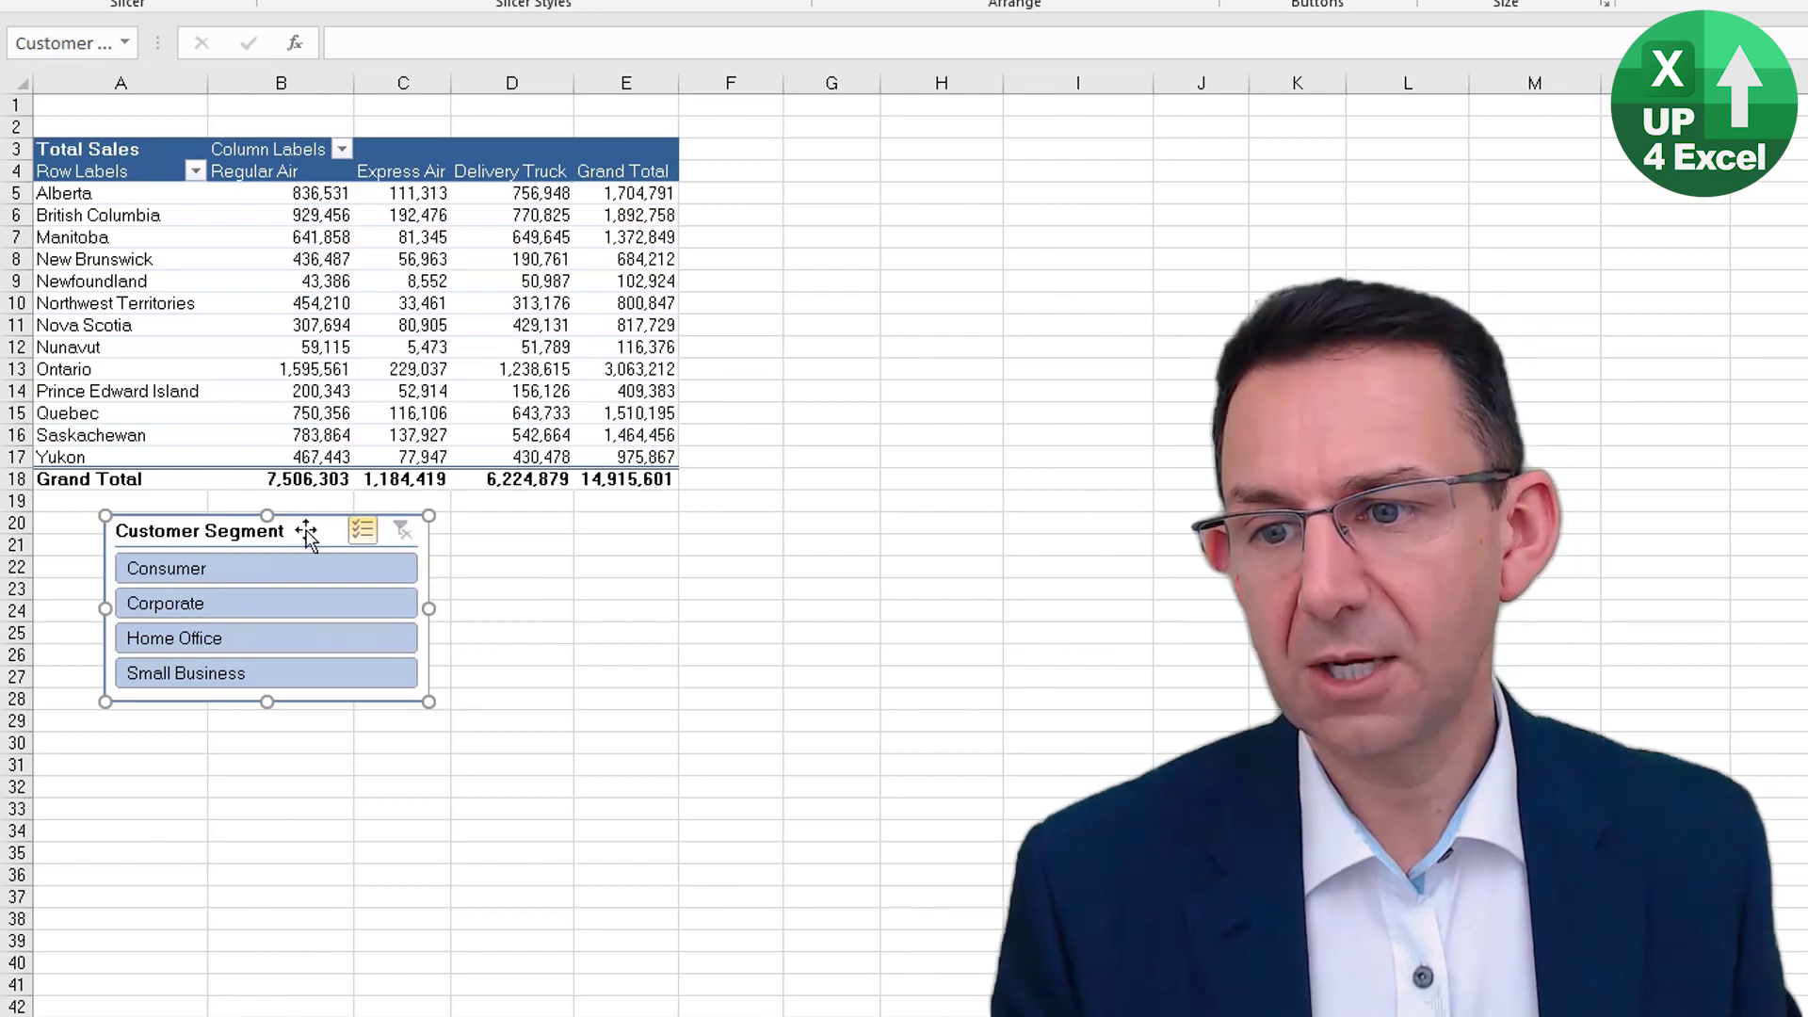
- Nudge the Customer Segment slicer left and insert a Province slicer
{"action": "left_click_drag", "start_coordinate": [302, 524], "coordinate": [256, 519]}
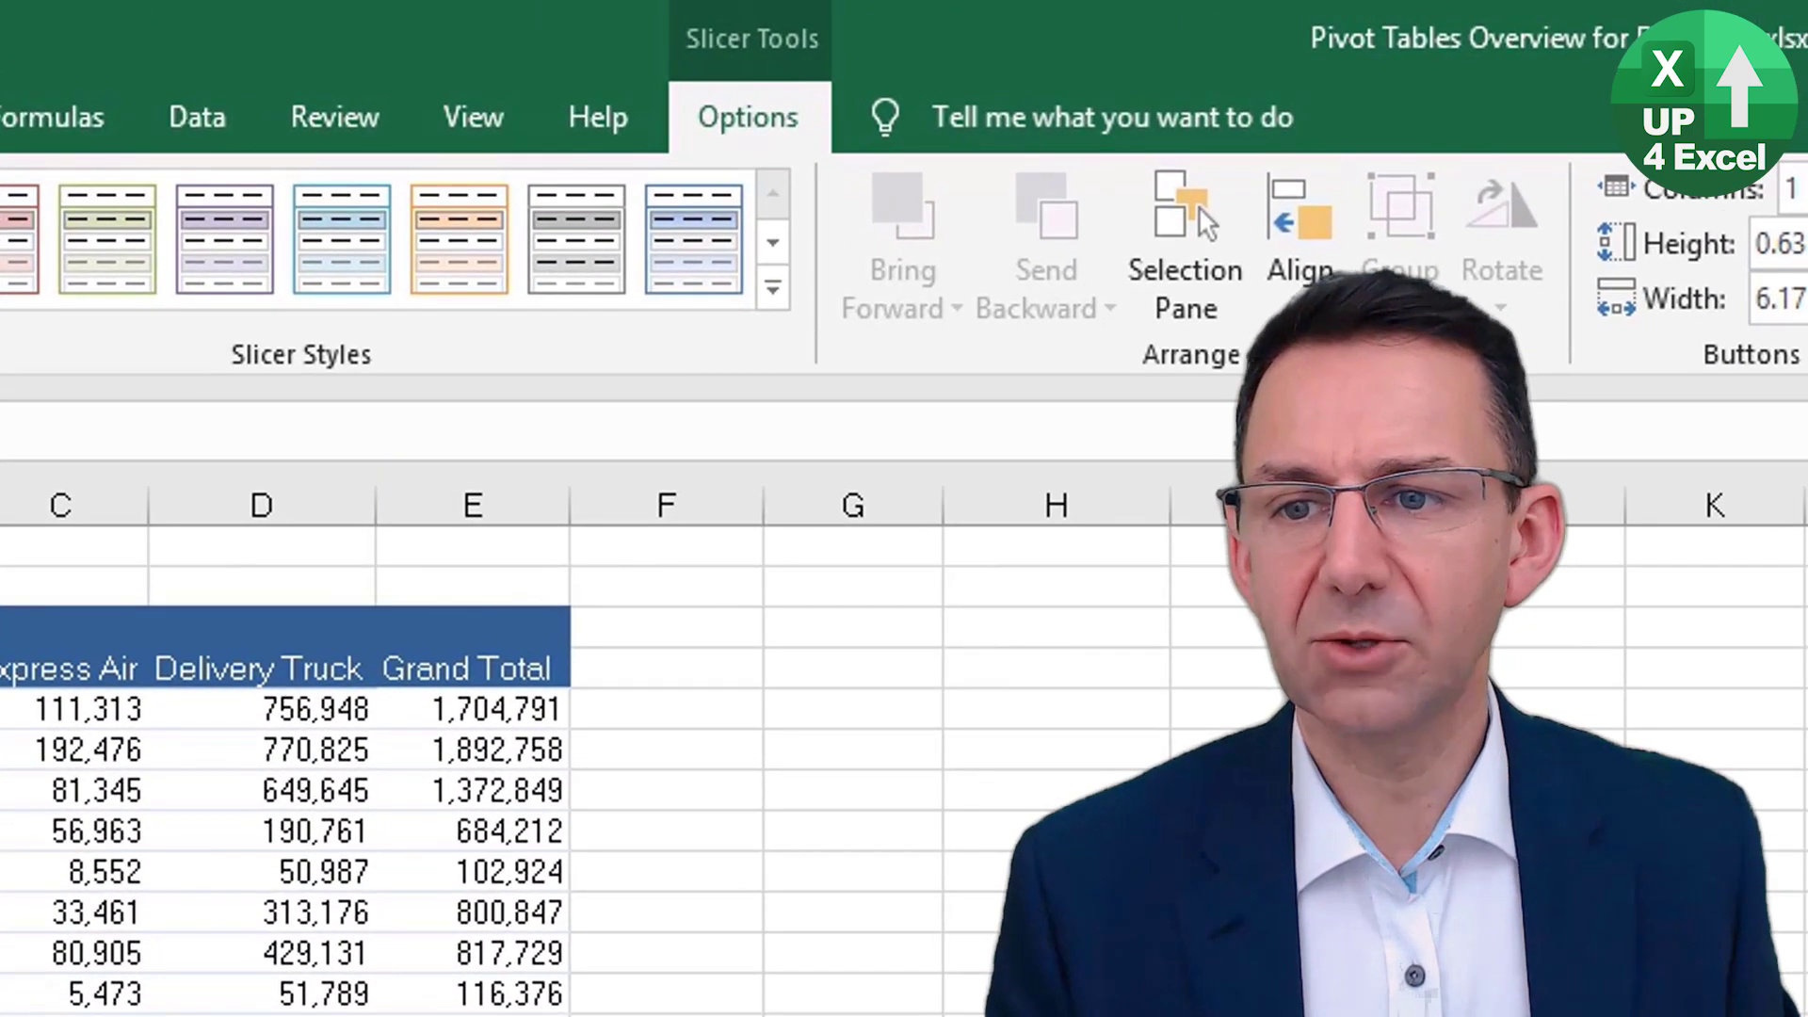
{"action": "key", "text": "Escape"}
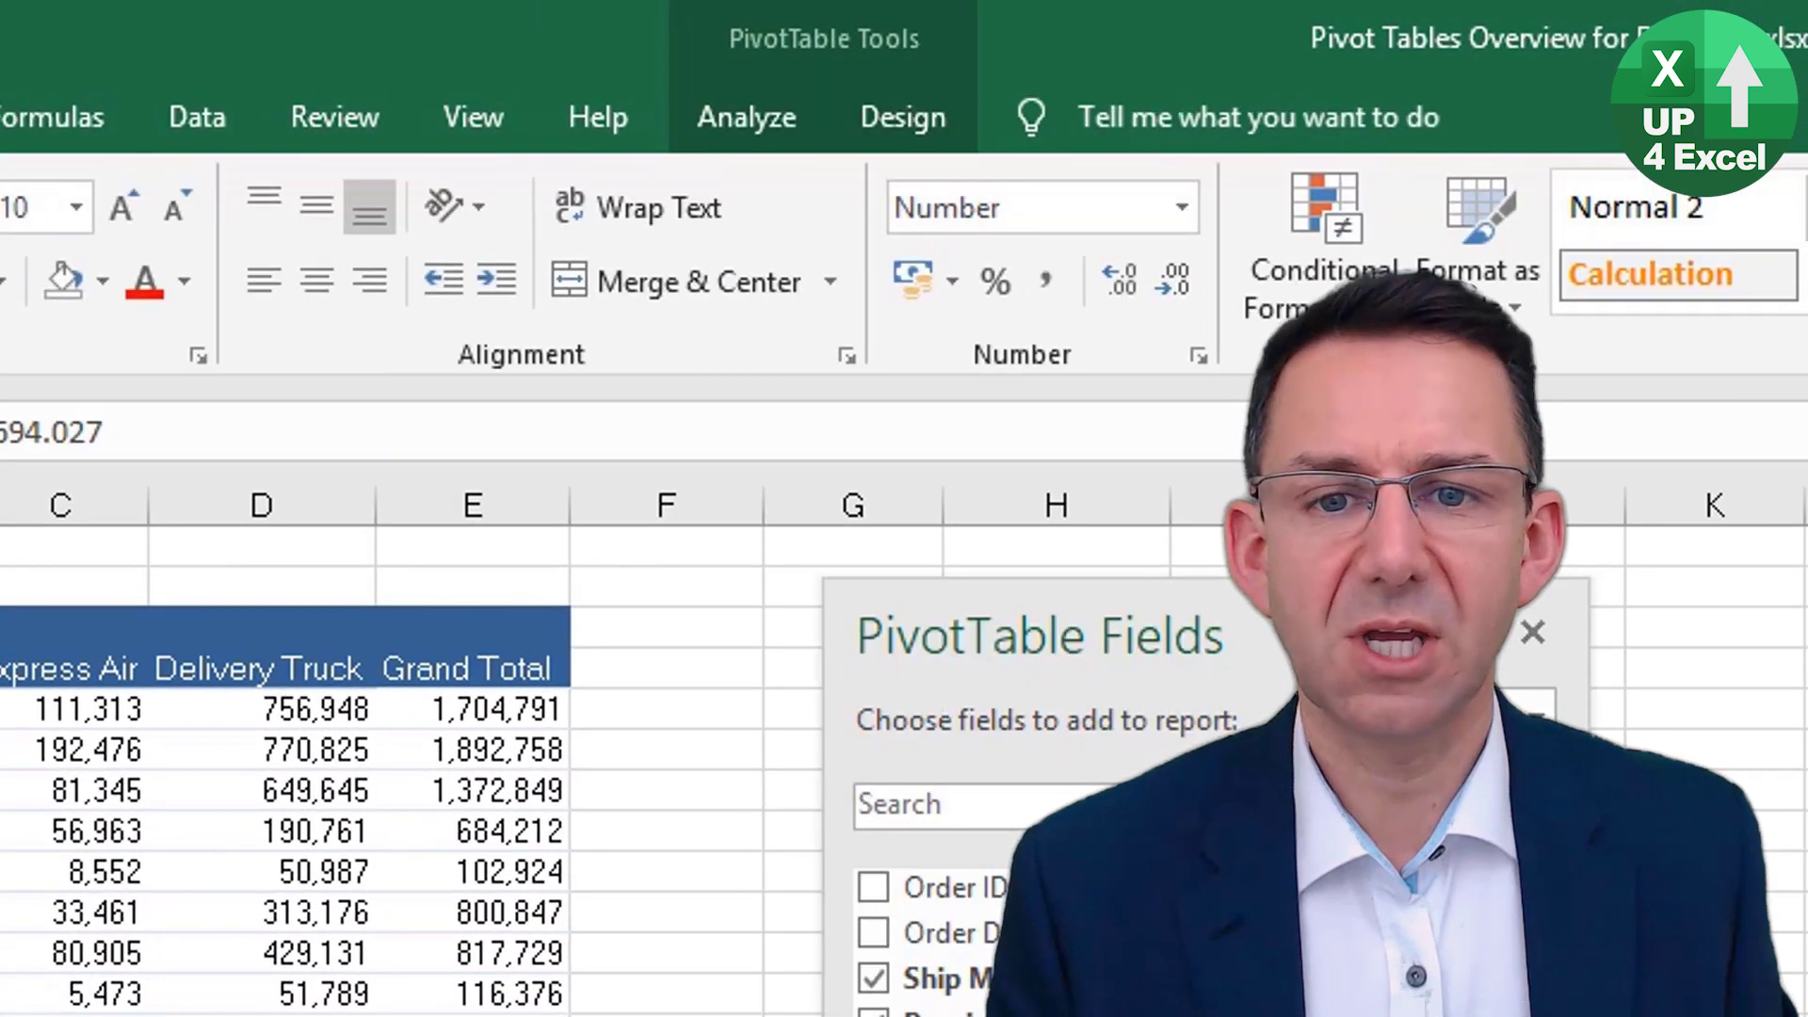
{"action": "left_click", "coordinate": [765, 109]}
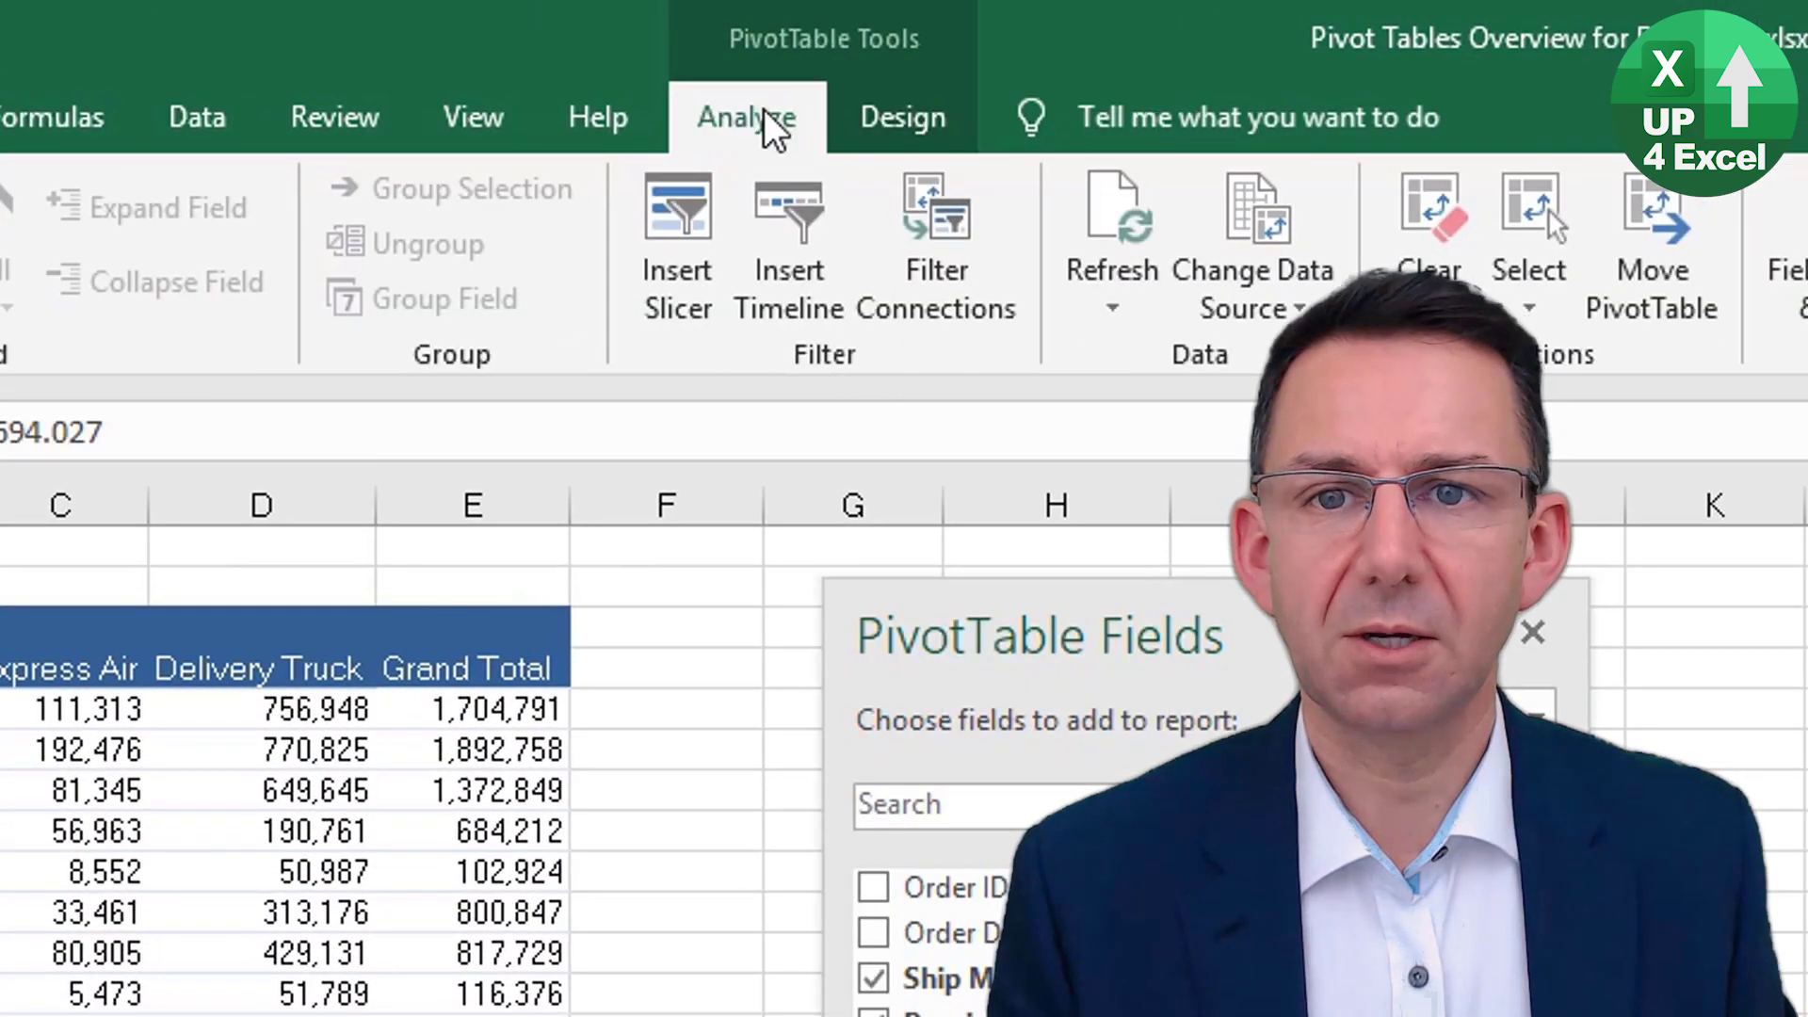
{"action": "left_click", "coordinate": [682, 217]}
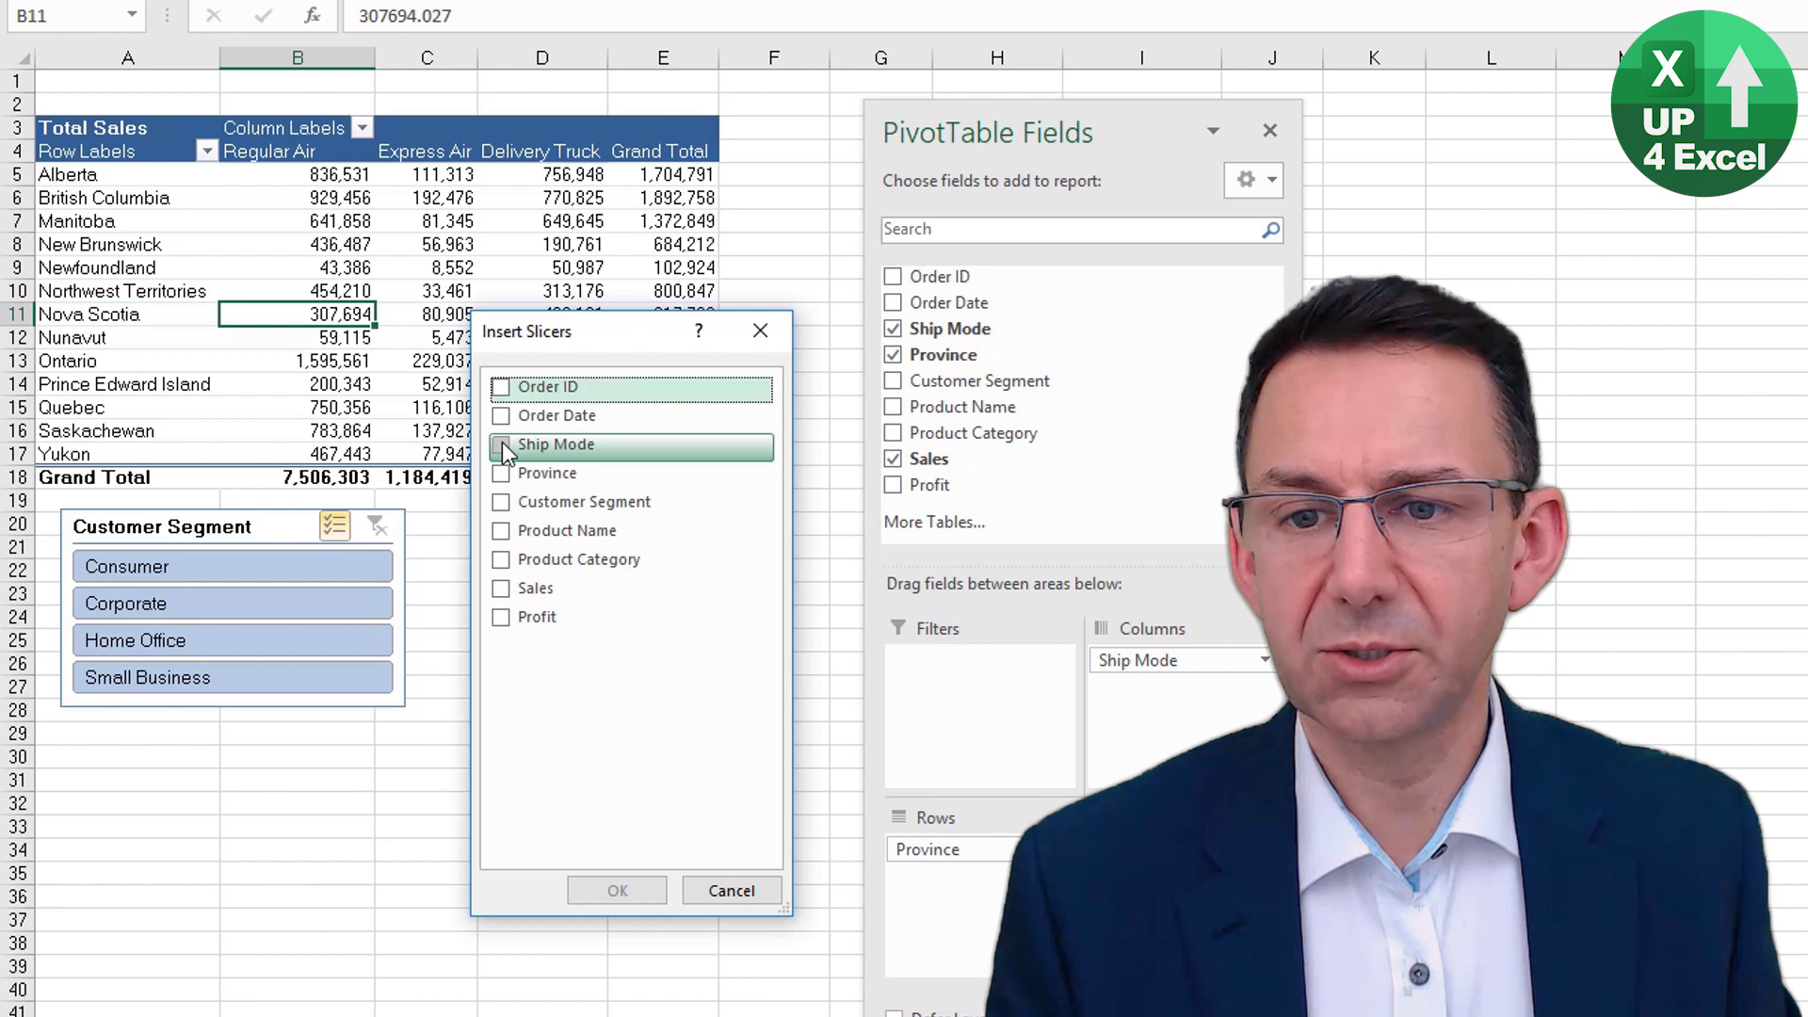
{"action": "left_click", "coordinate": [500, 504]}
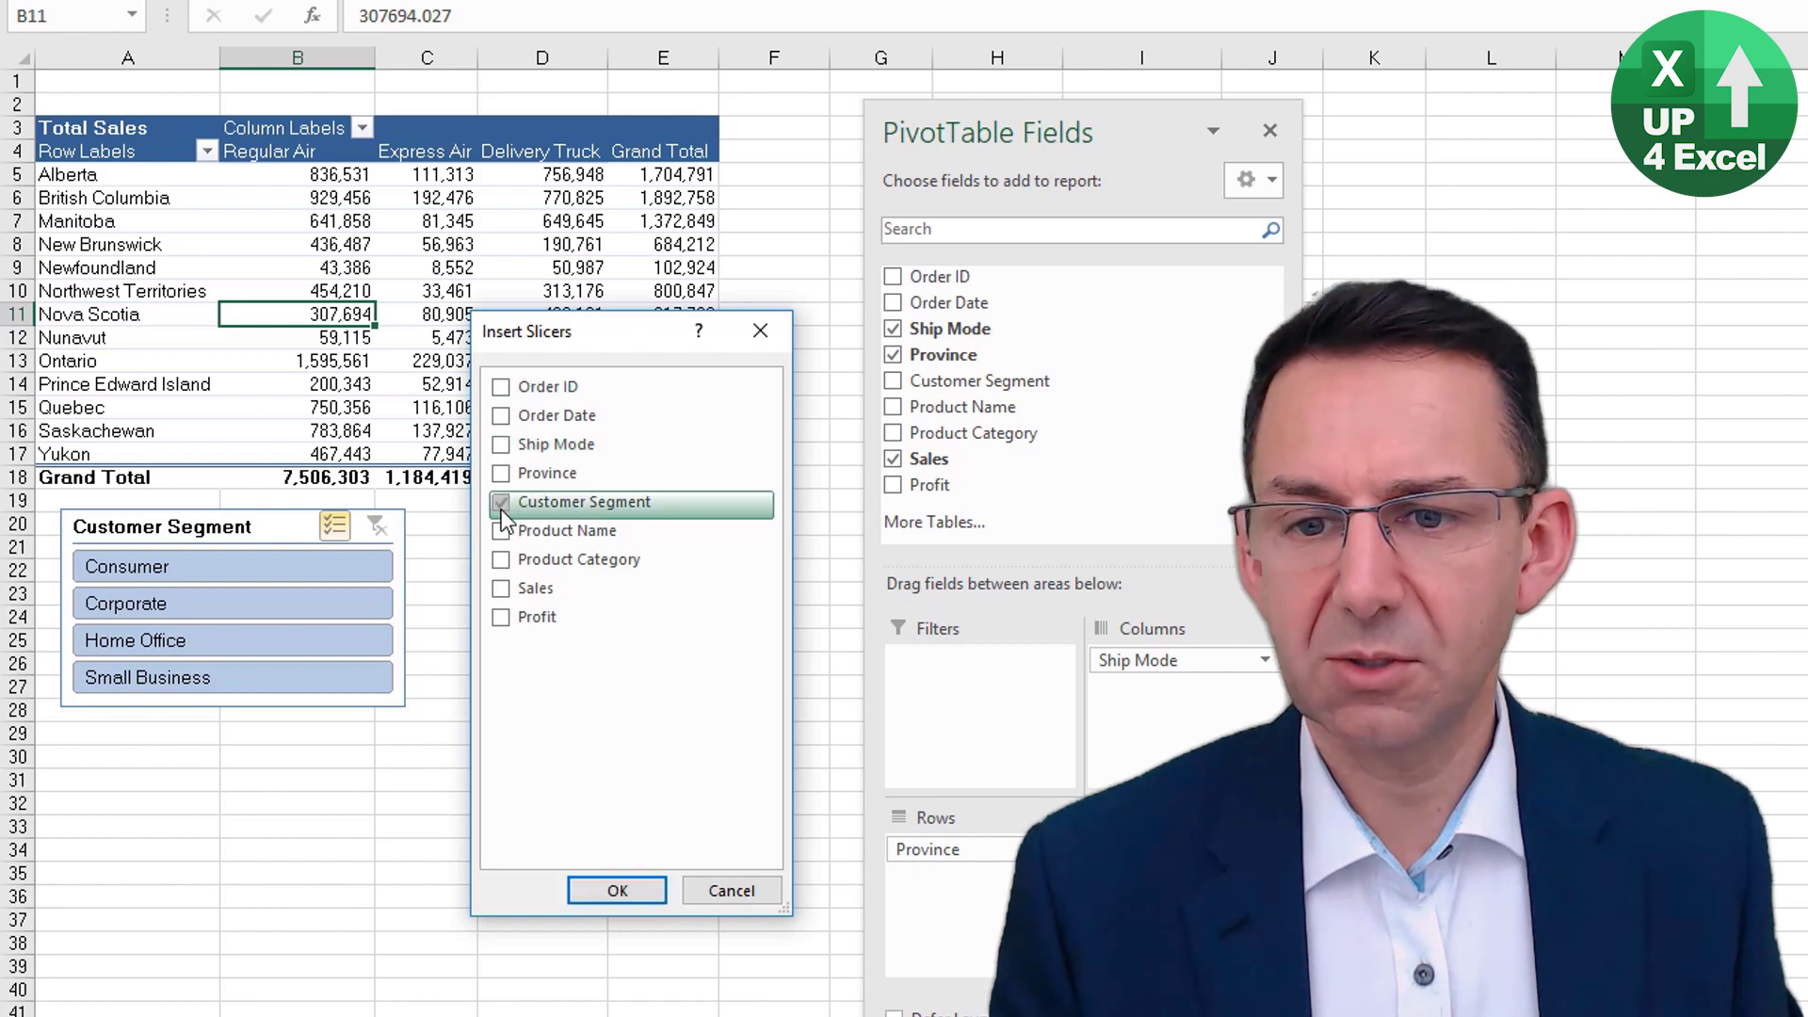
{"action": "left_click", "coordinate": [501, 502]}
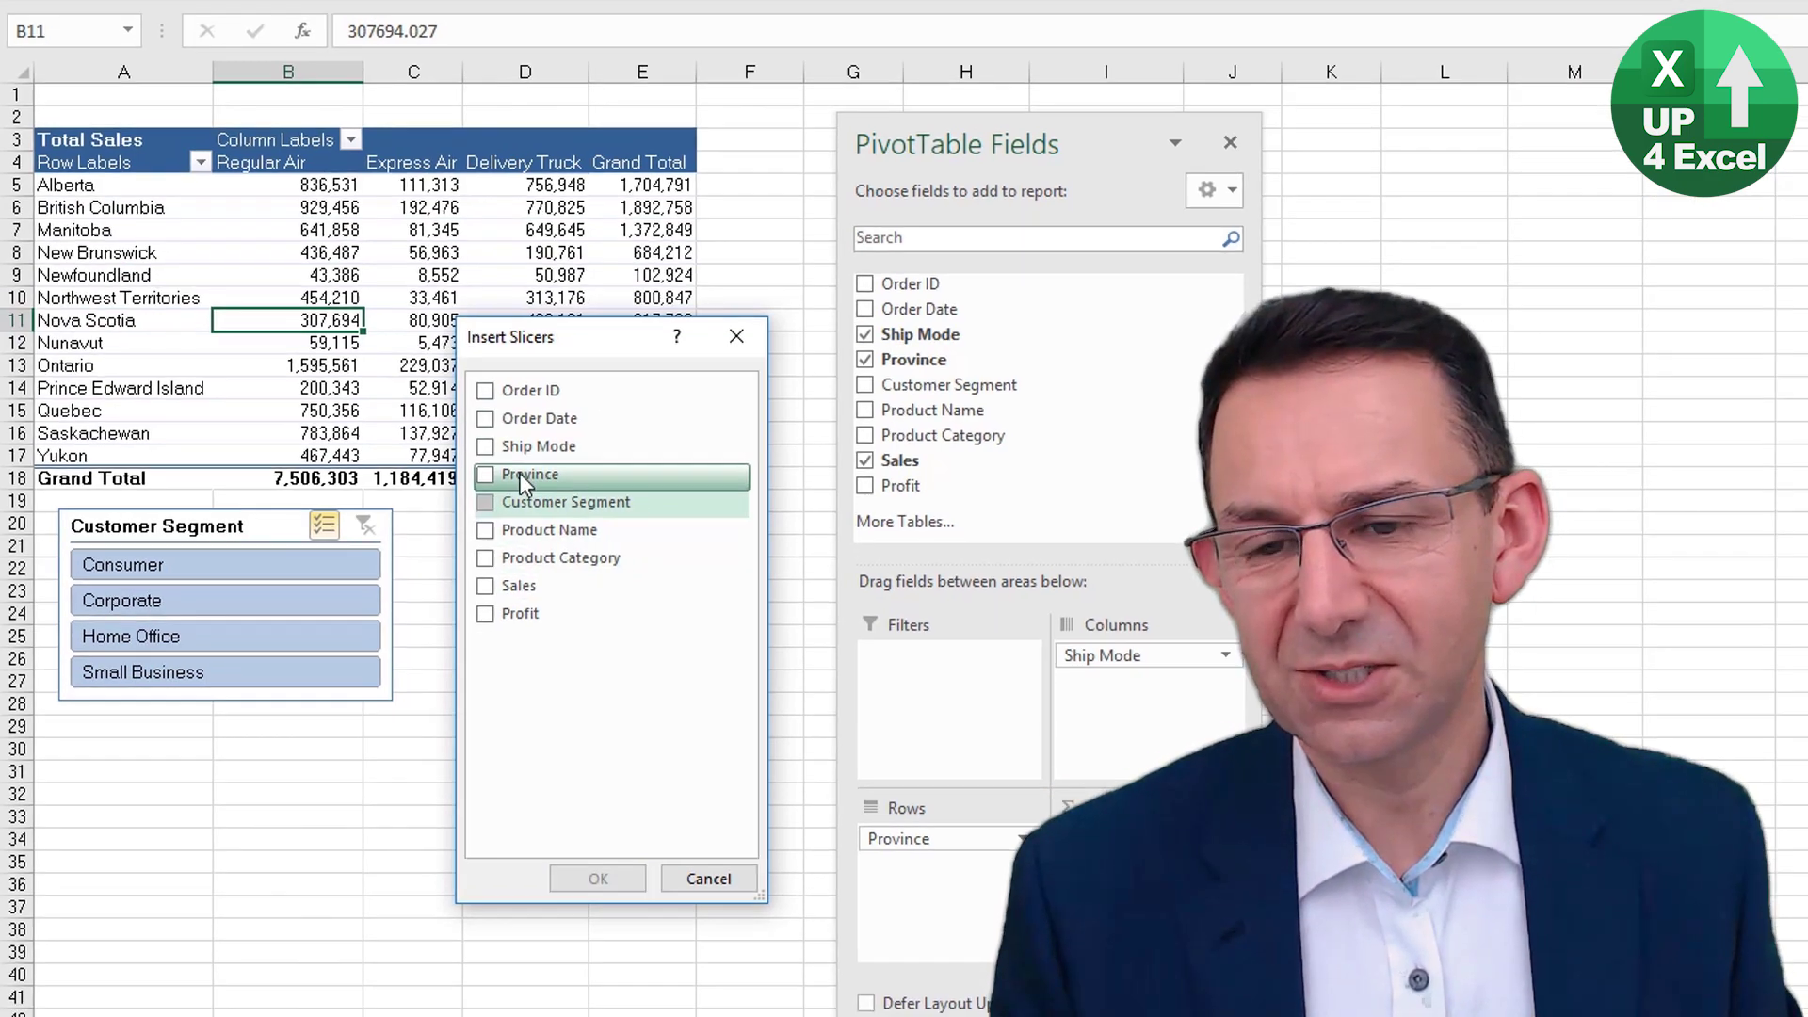
{"action": "left_click", "coordinate": [520, 473]}
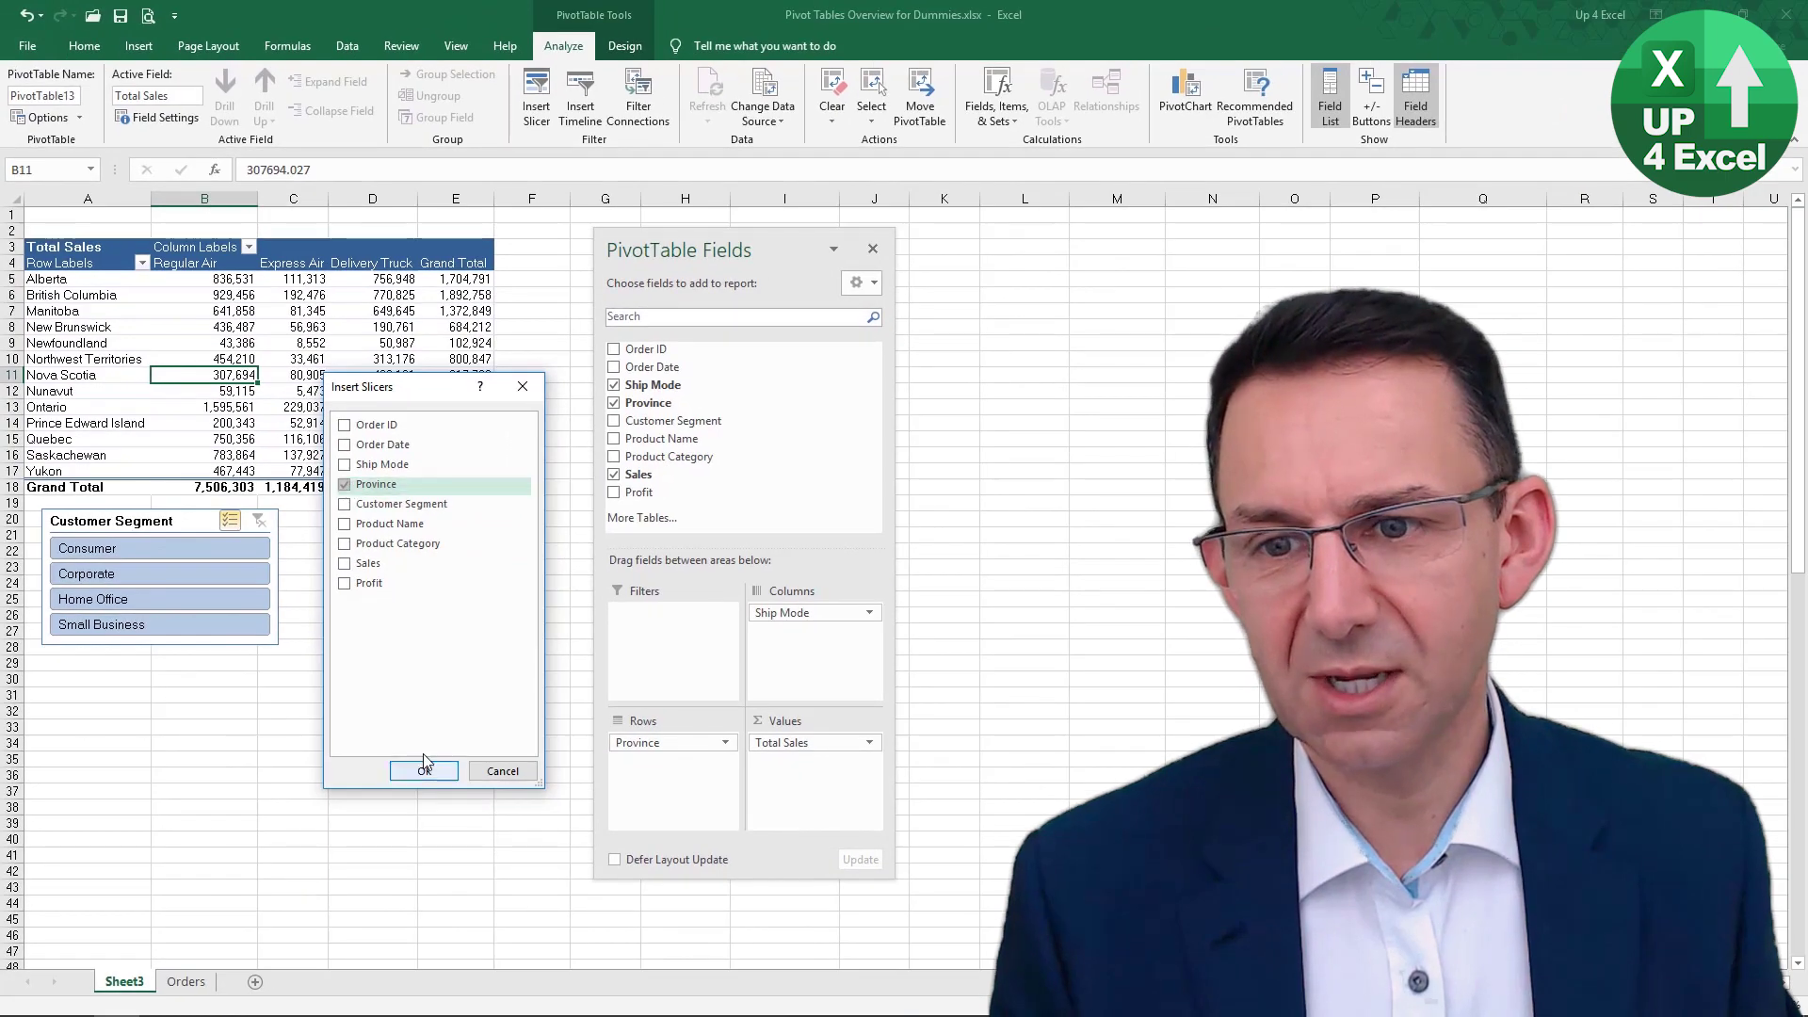
{"action": "left_click", "coordinate": [598, 878]}
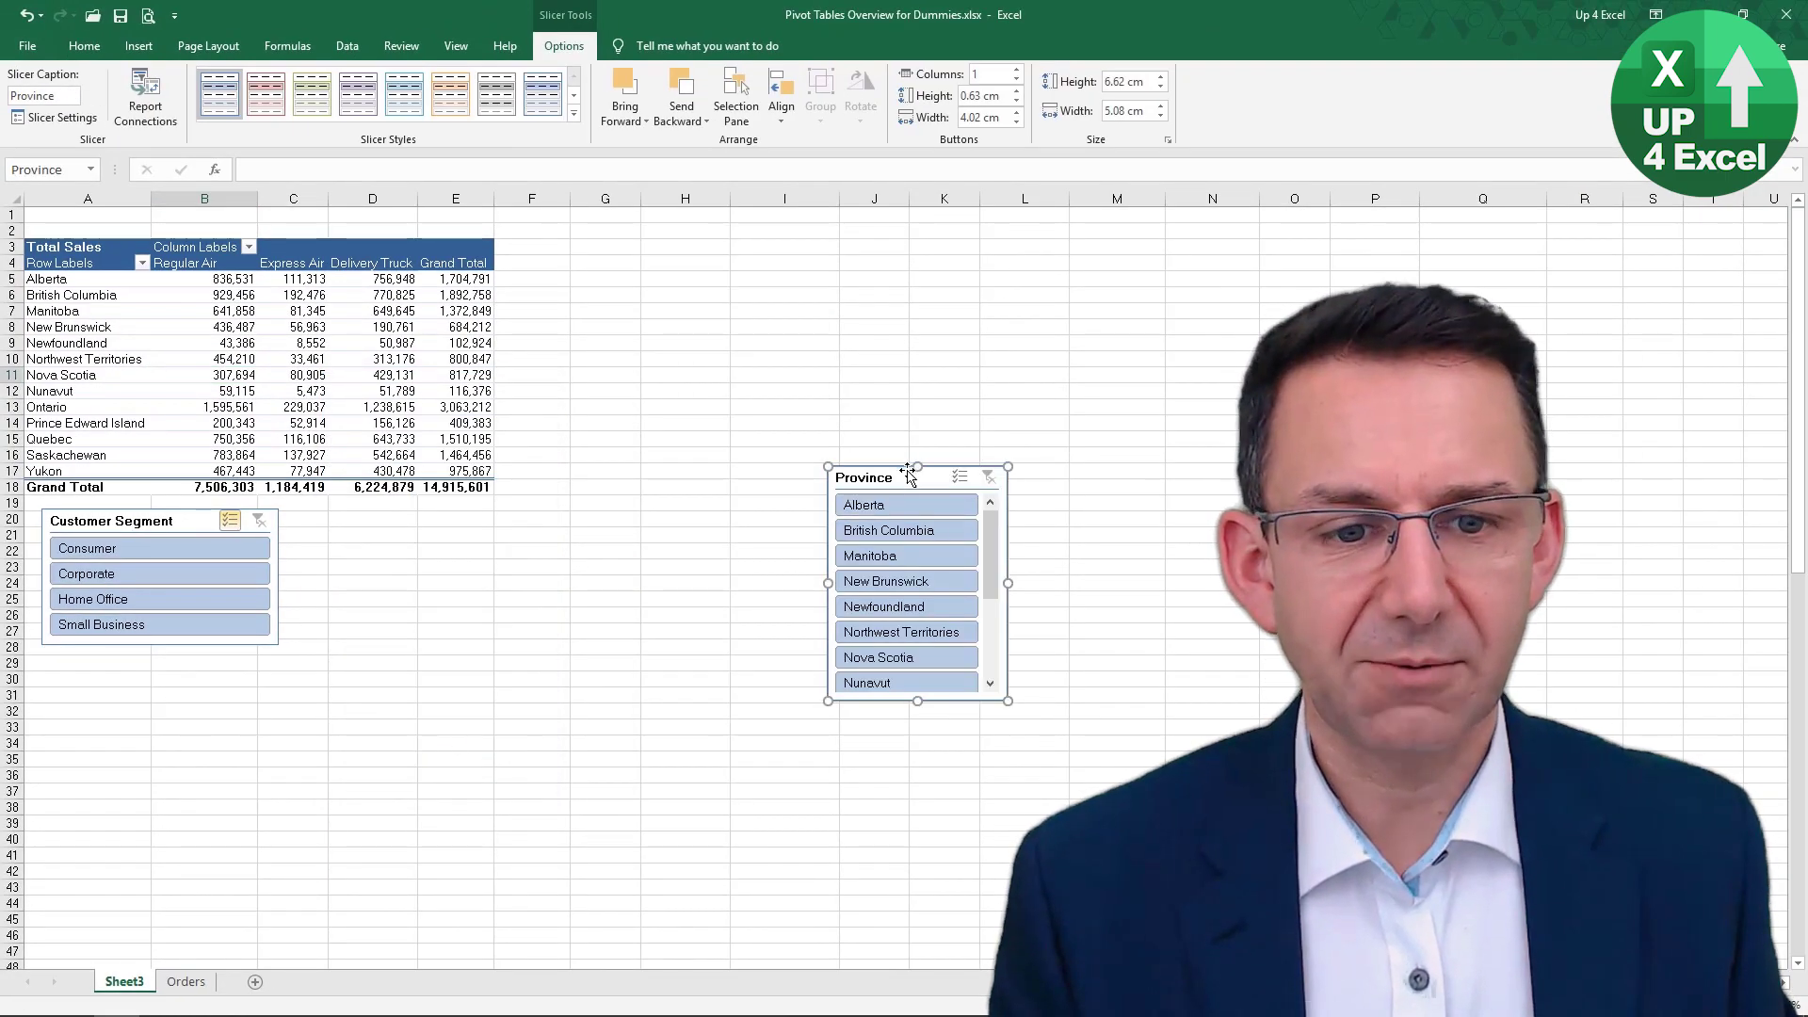
- Move the Province slicer beside the pivot and stretch it to list all 13 provinces
{"action": "left_click_drag", "start_coordinate": [902, 478], "coordinate": [365, 521]}
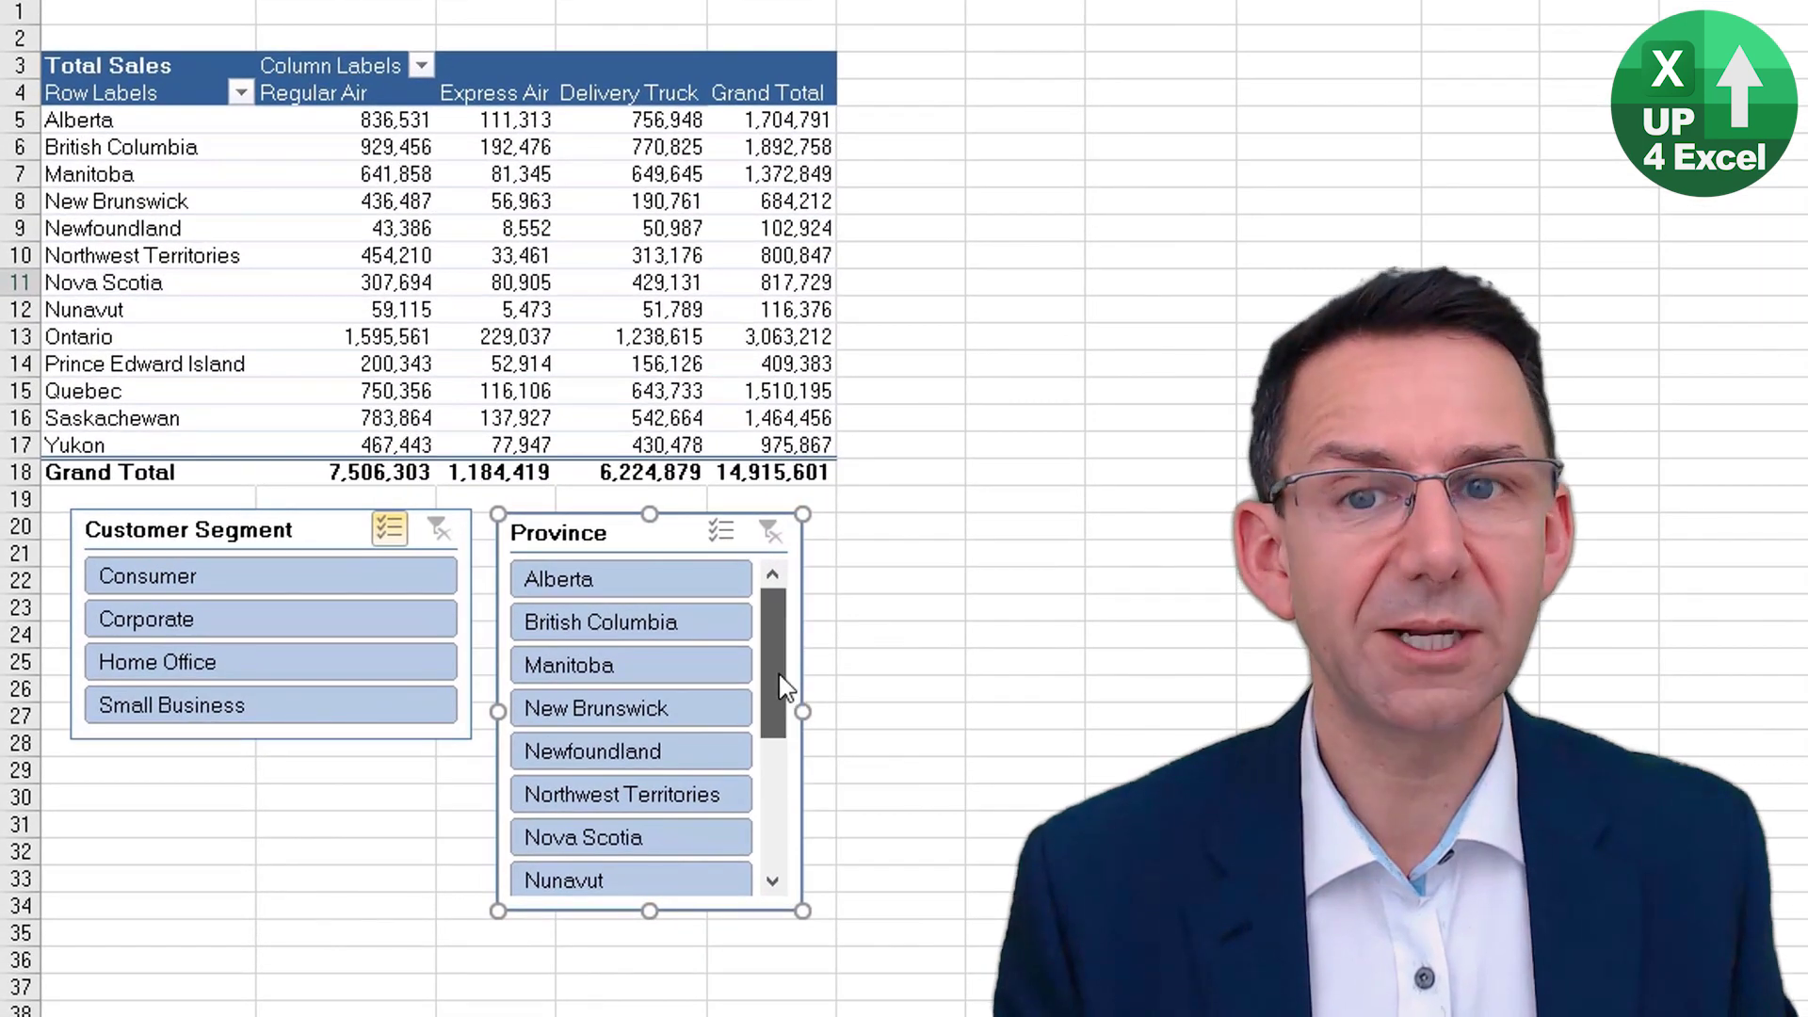
{"action": "scroll", "coordinate": [784, 708], "scroll_direction": "down", "scroll_amount": 3}
{"action": "scroll", "coordinate": [791, 754], "scroll_direction": "up", "scroll_amount": 3}
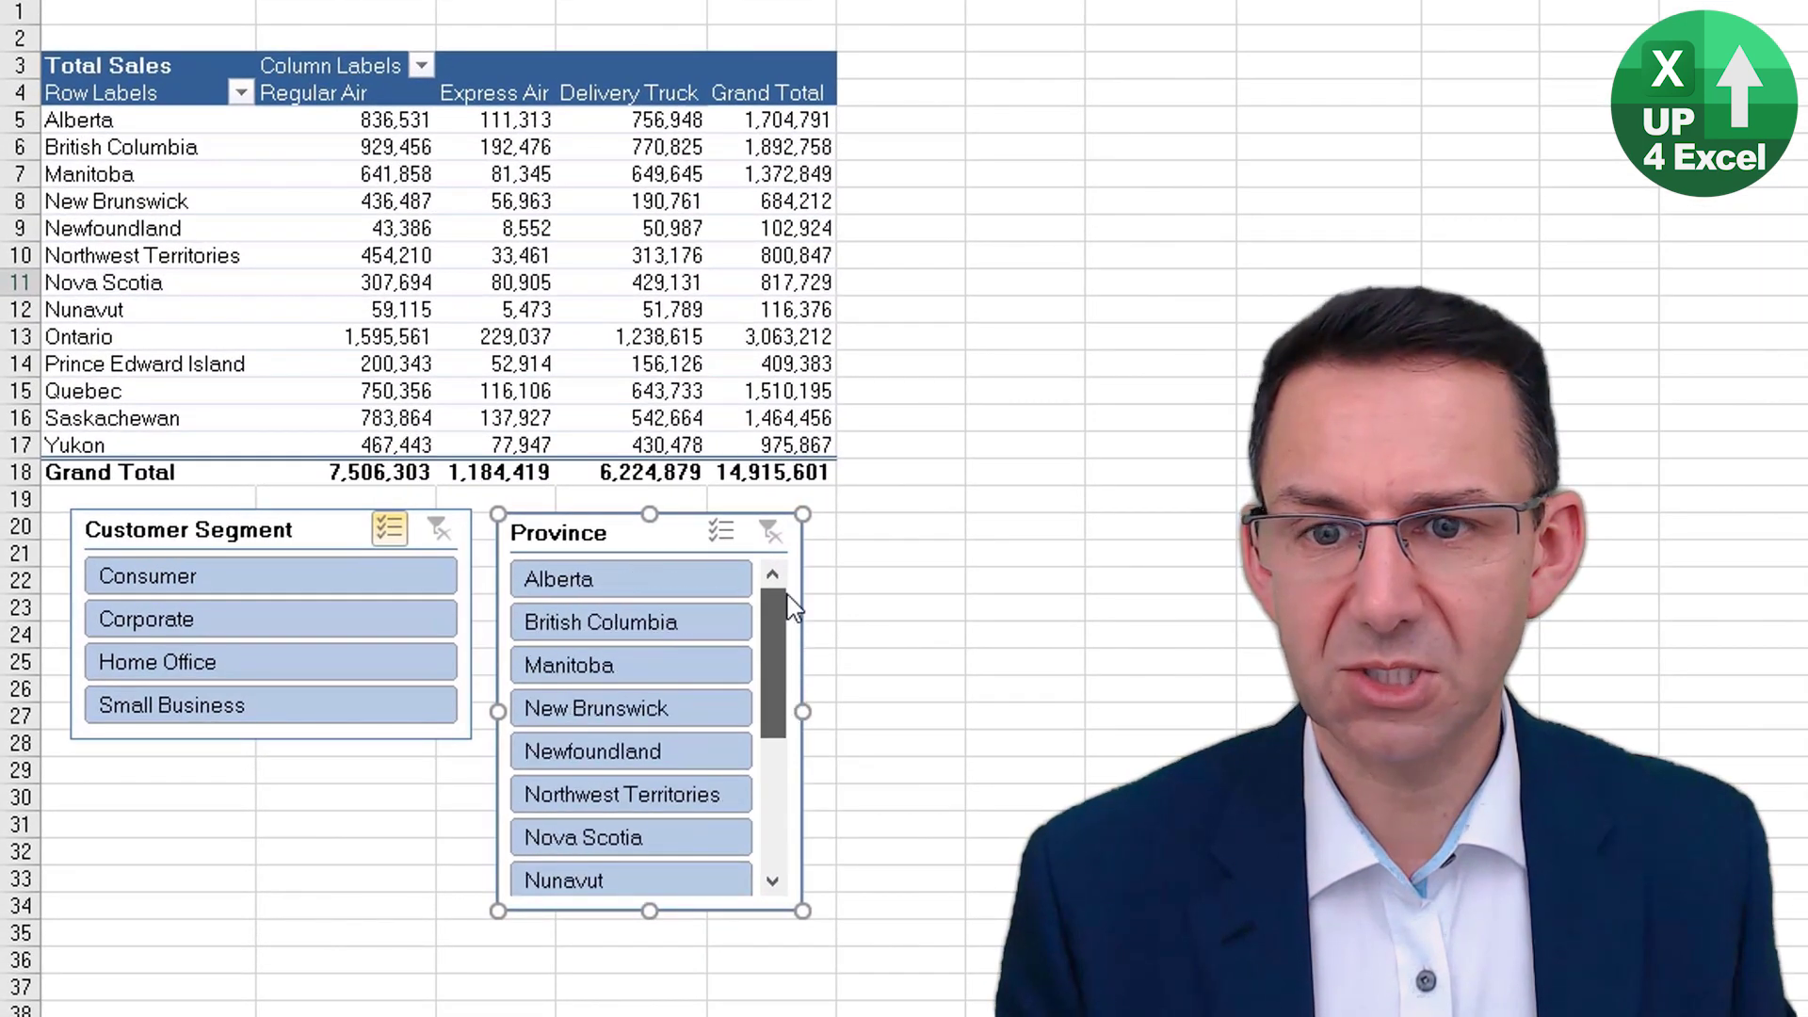
{"action": "left_click_drag", "start_coordinate": [671, 529], "coordinate": [1044, 56]}
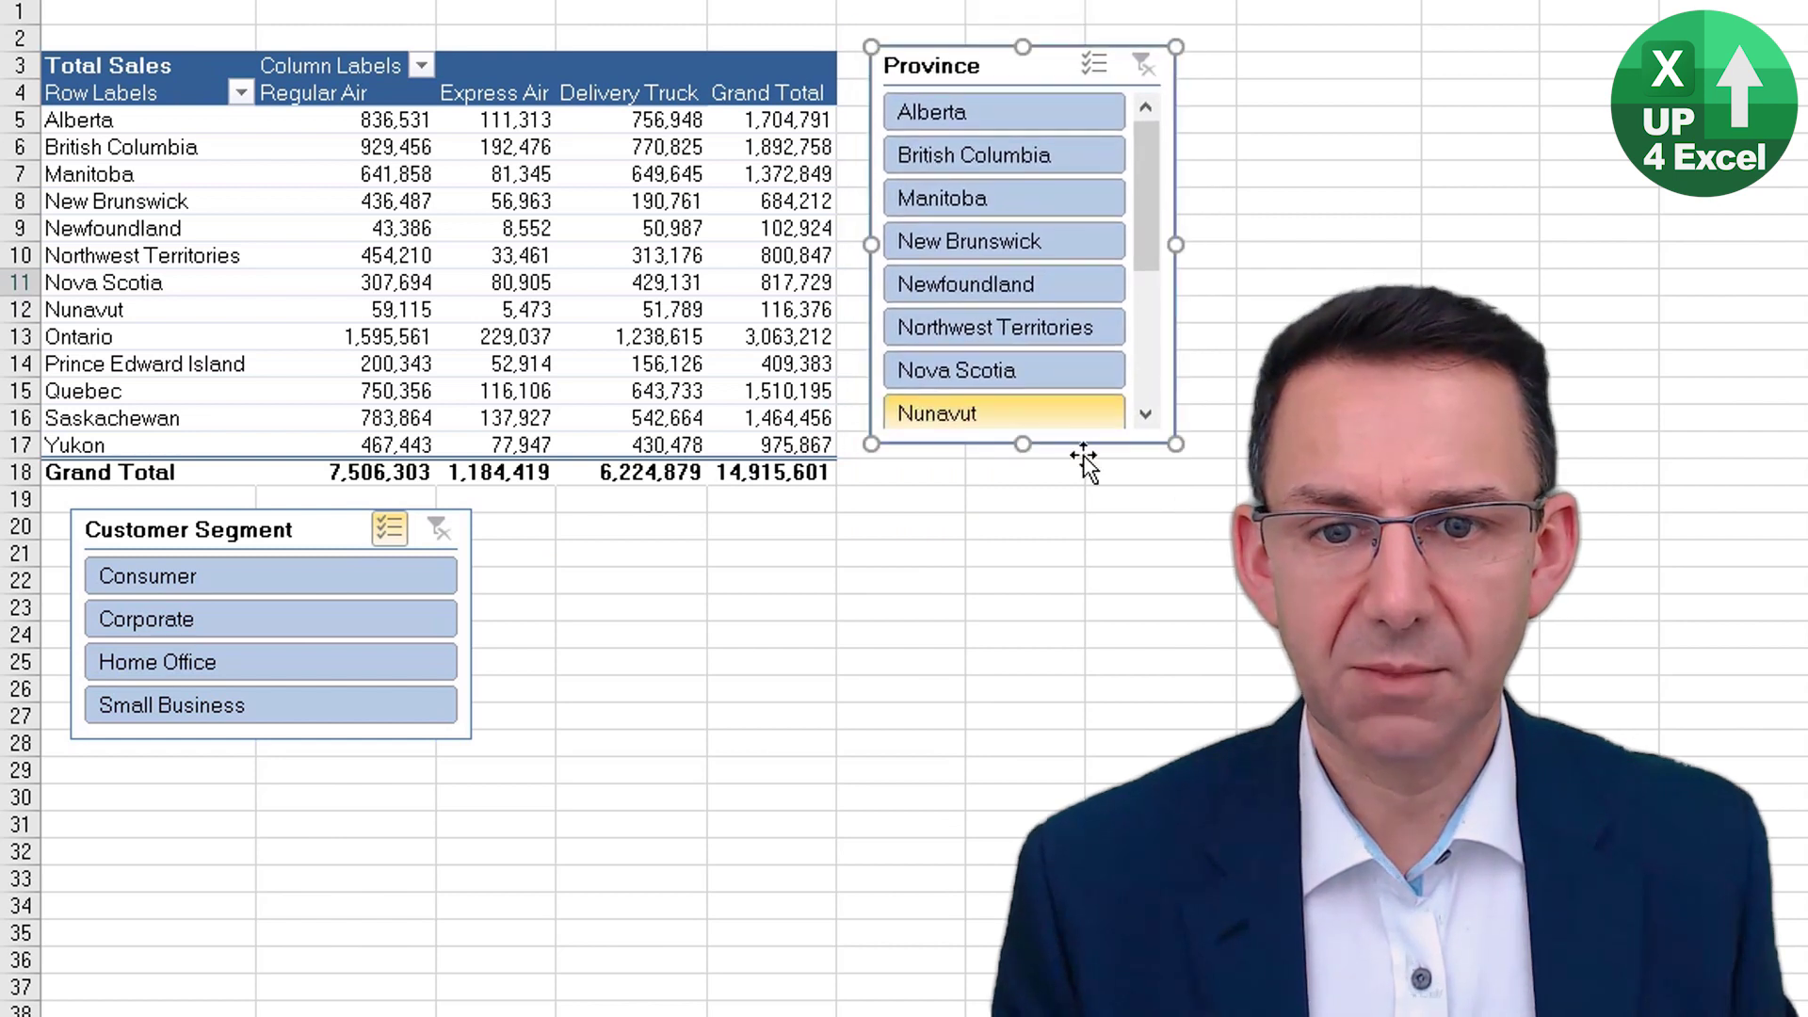
{"action": "left_click_drag", "start_coordinate": [1023, 443], "coordinate": [1017, 834]}
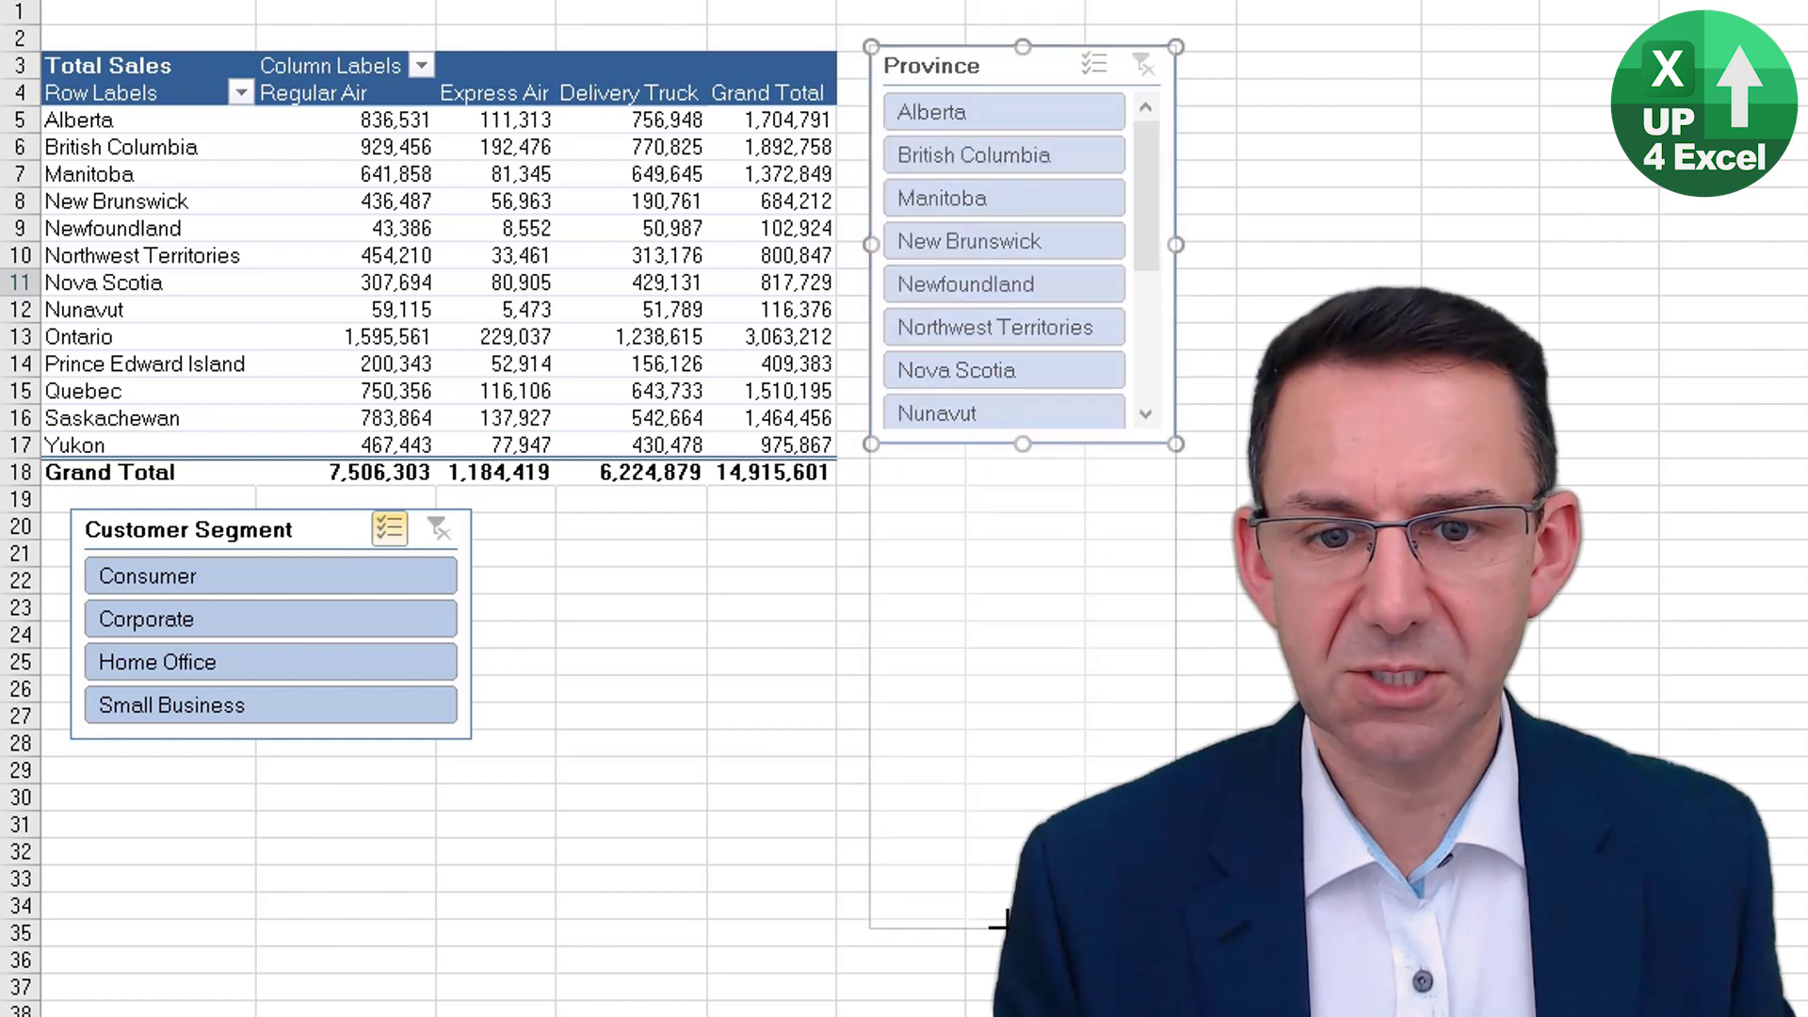
{"action": "left_click_drag", "start_coordinate": [1000, 926], "coordinate": [1055, 671]}
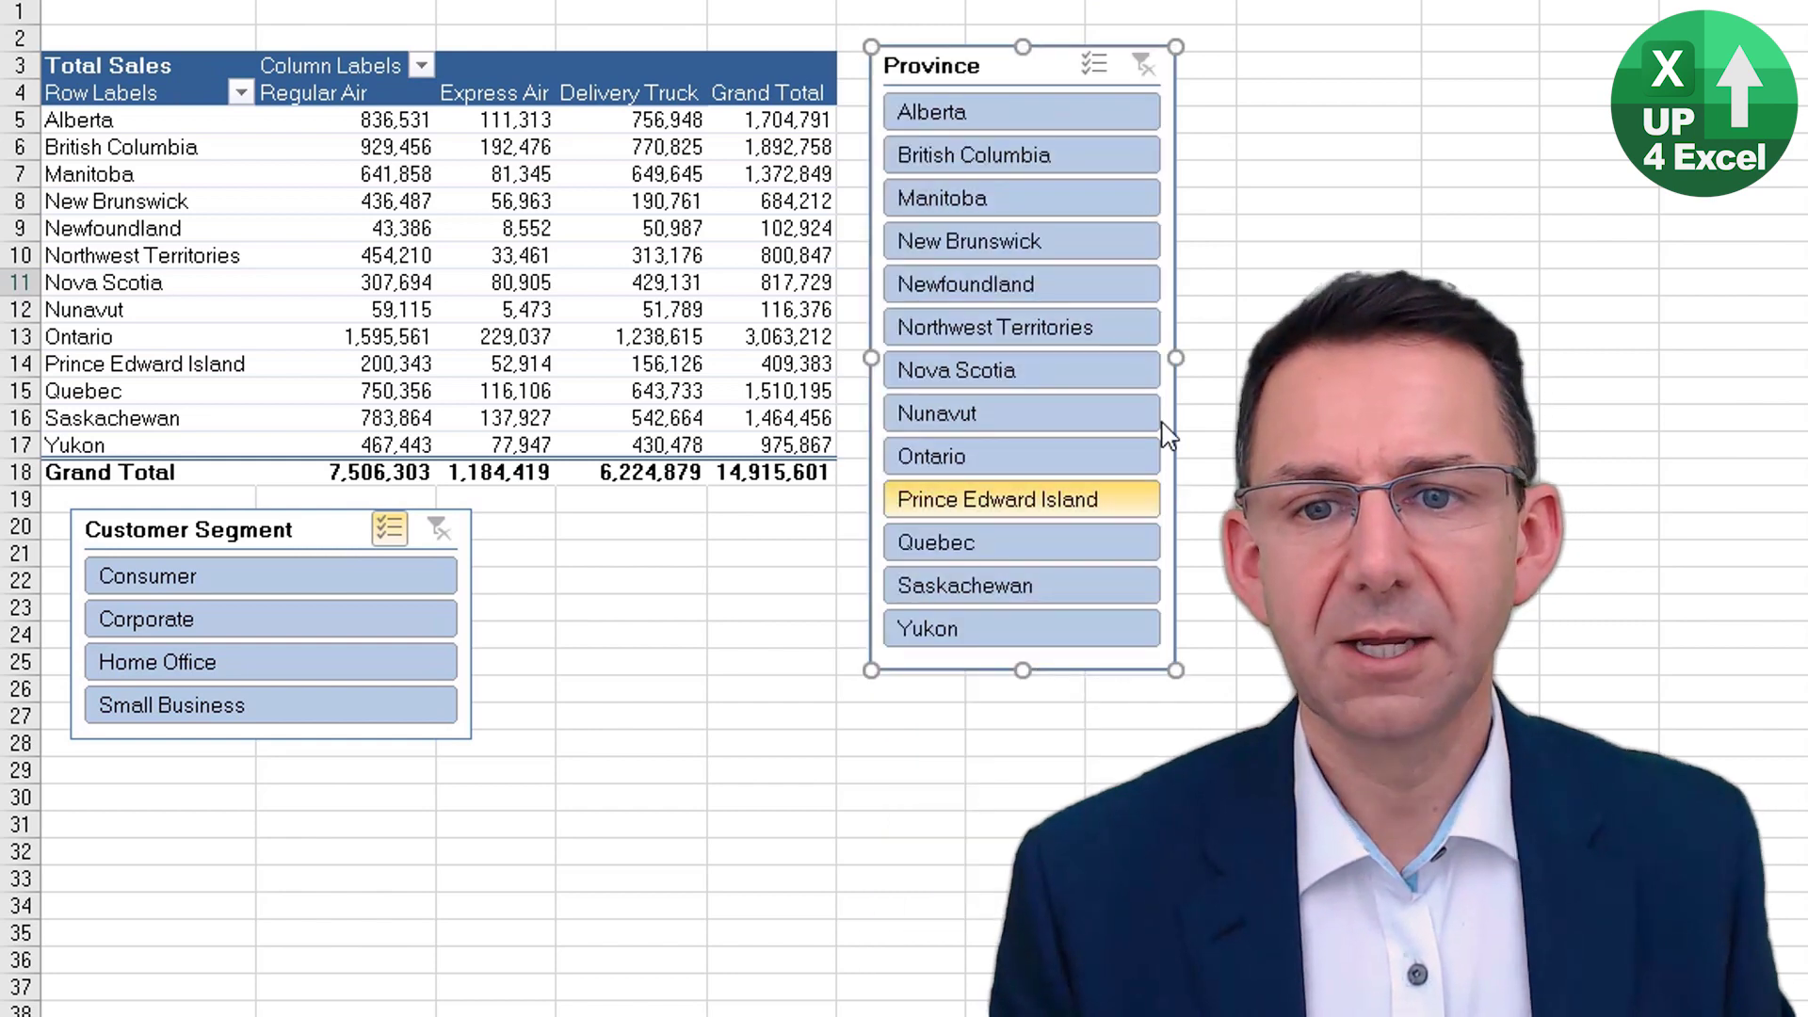
{"action": "left_click", "coordinate": [1063, 286]}
{"action": "left_click", "coordinate": [978, 325]}
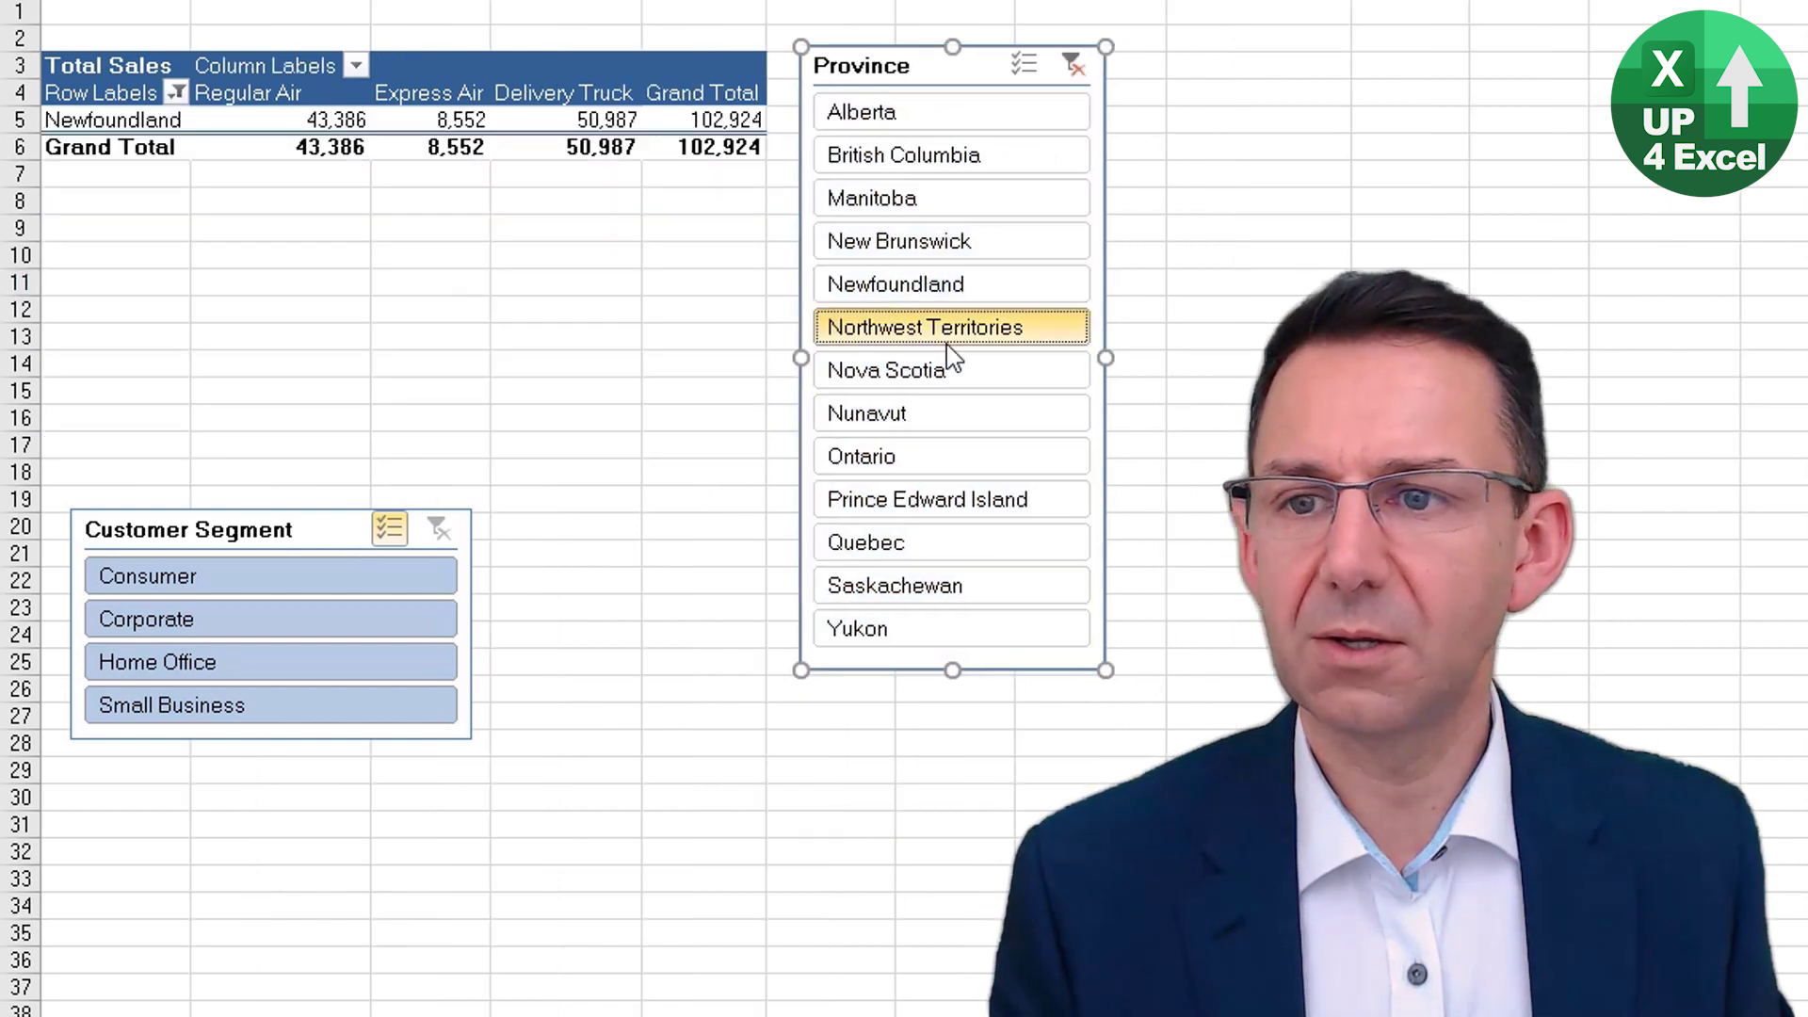
{"action": "left_click", "coordinate": [1001, 410]}
{"action": "left_click", "coordinate": [994, 504]}
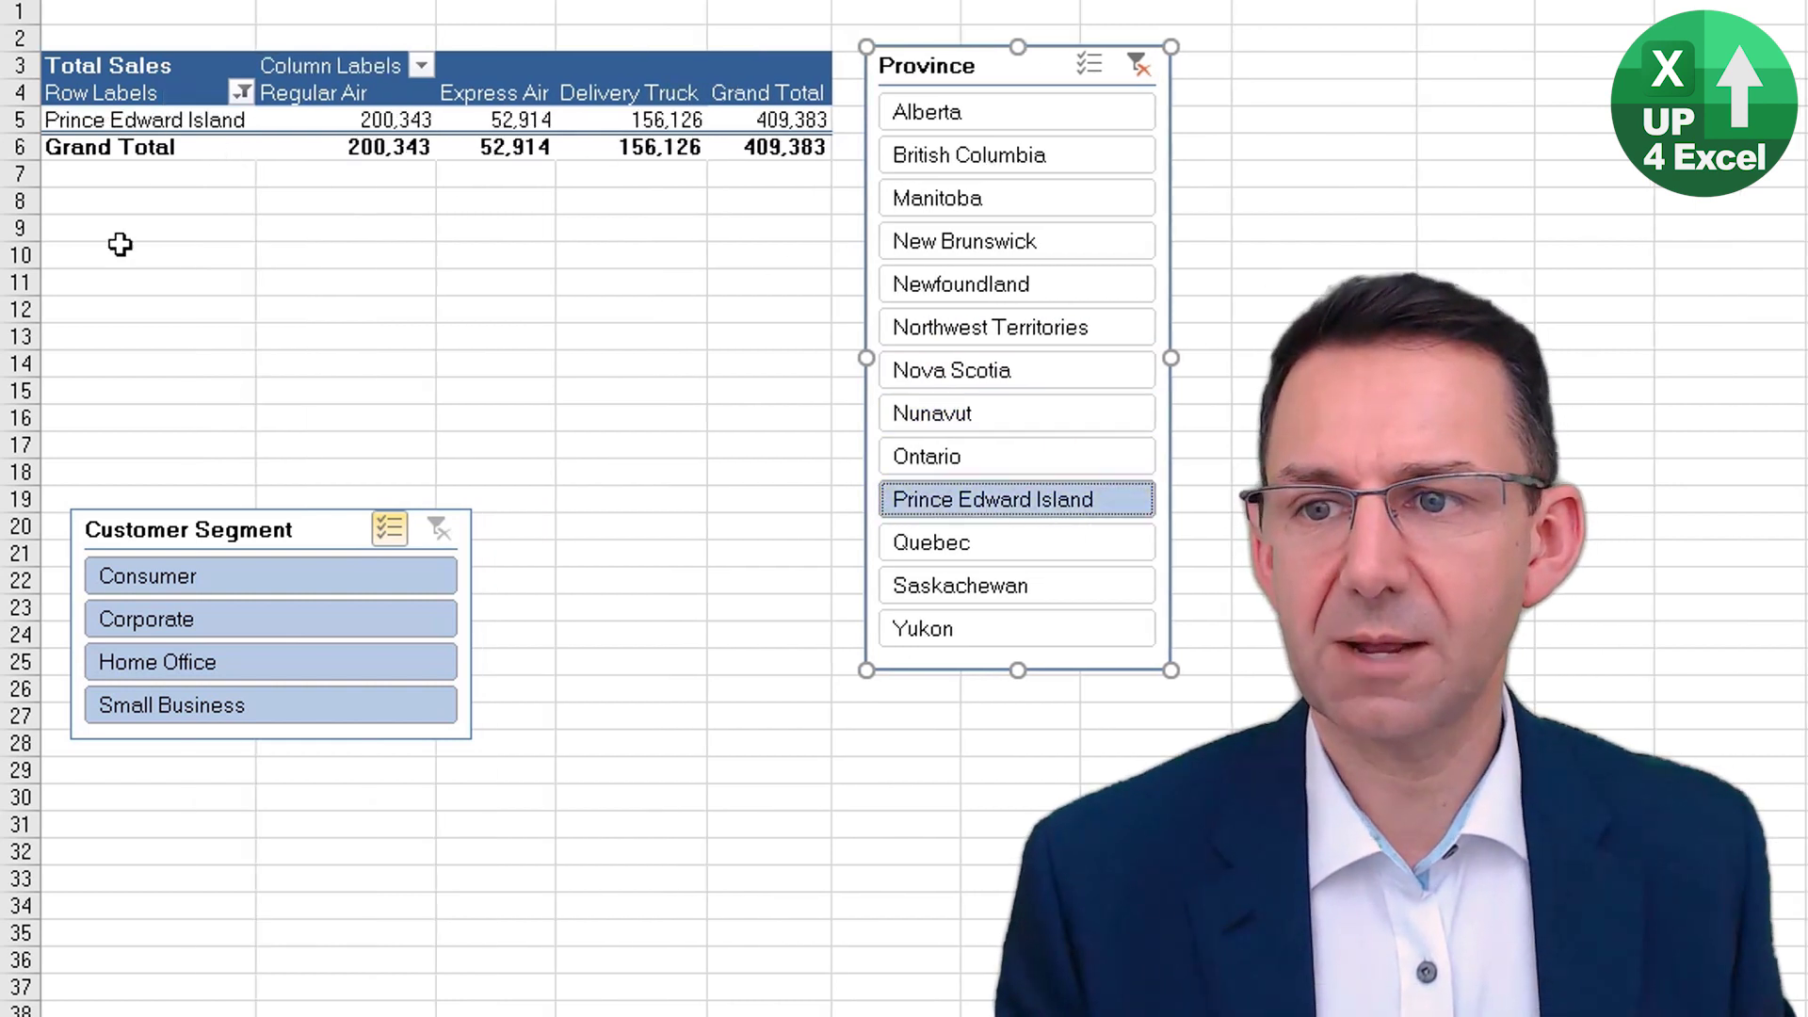
{"action": "left_click", "coordinate": [1057, 202]}
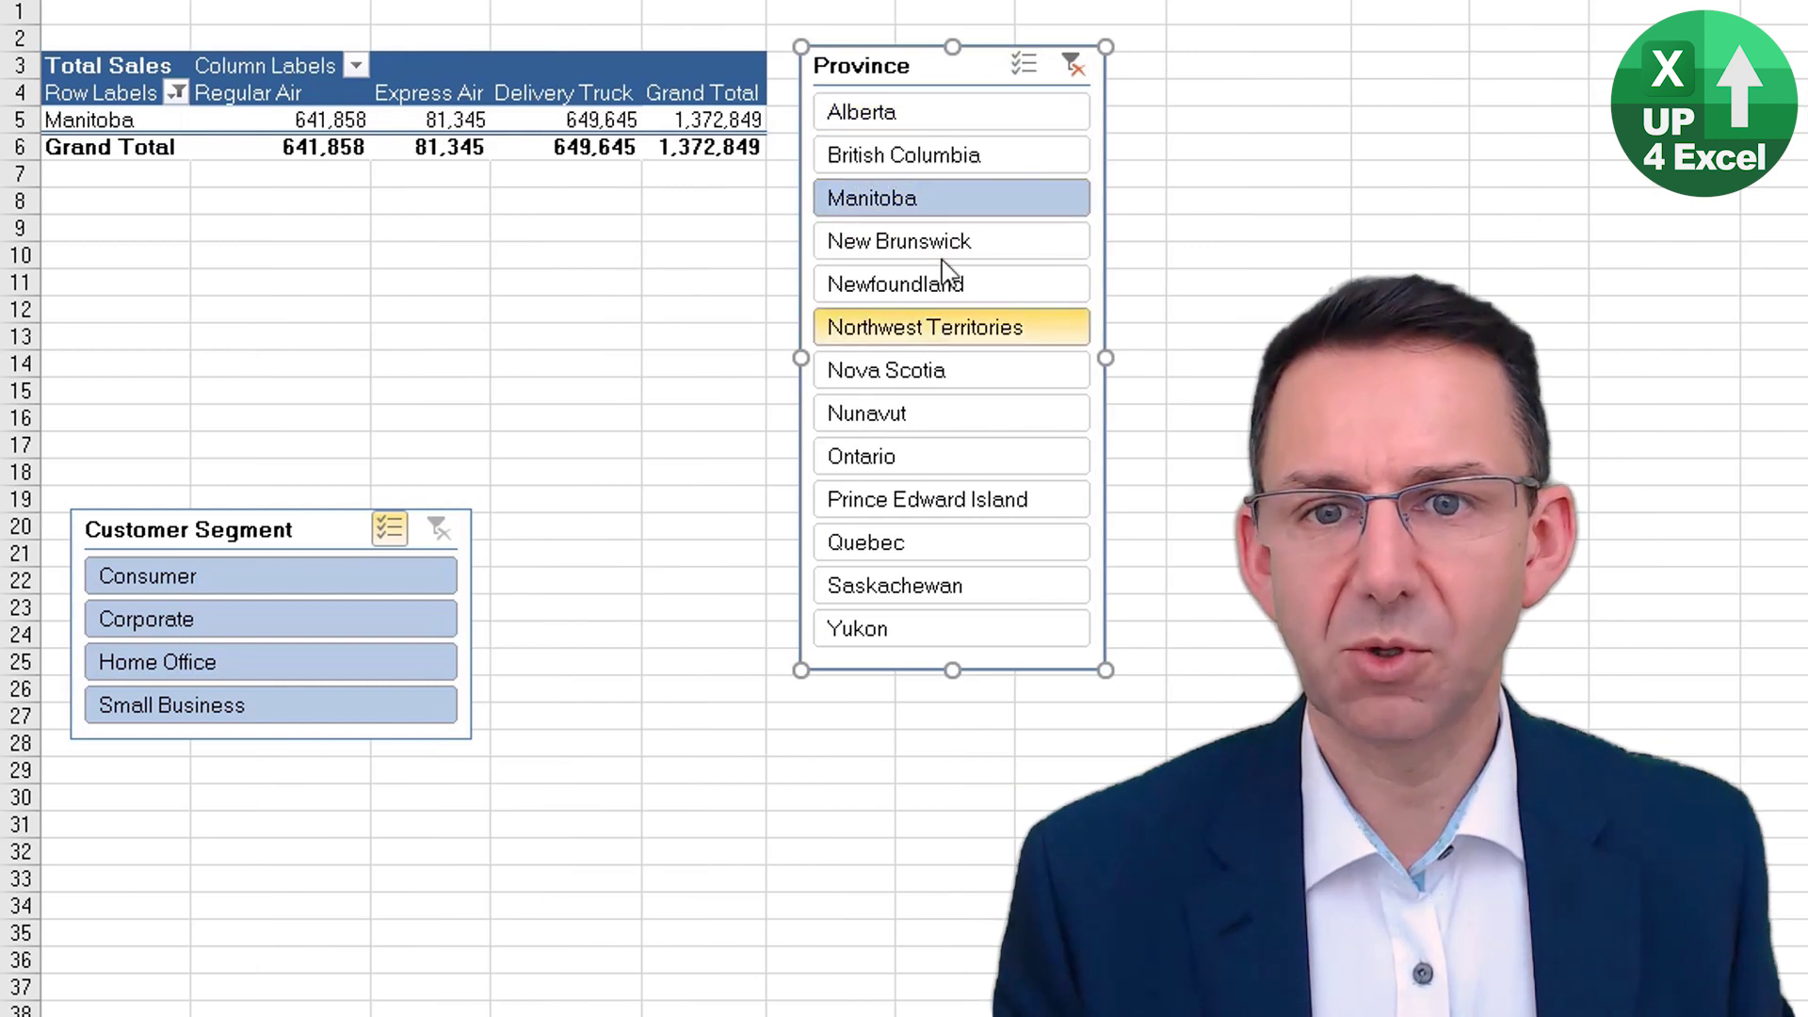
{"action": "left_click", "coordinate": [942, 242]}
{"action": "left_click", "coordinate": [1028, 66]}
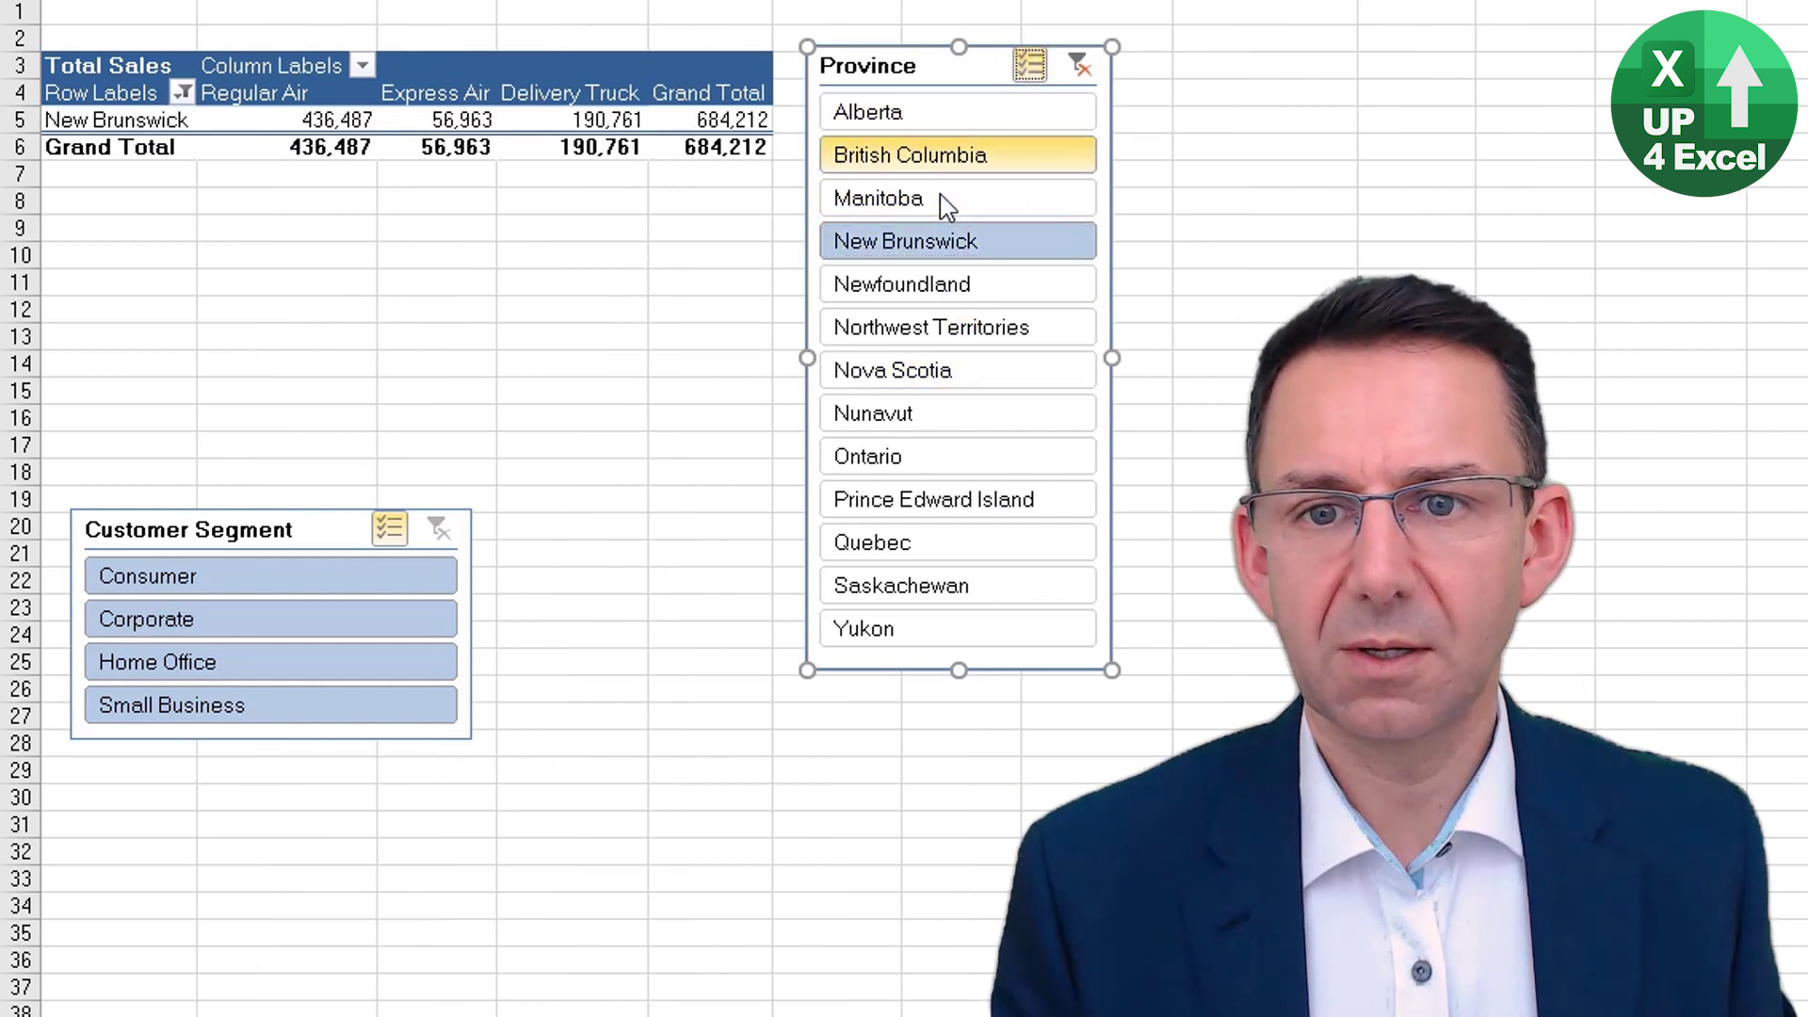
{"action": "left_click", "coordinate": [961, 160]}
{"action": "left_click", "coordinate": [953, 198]}
{"action": "left_click", "coordinate": [963, 115]}
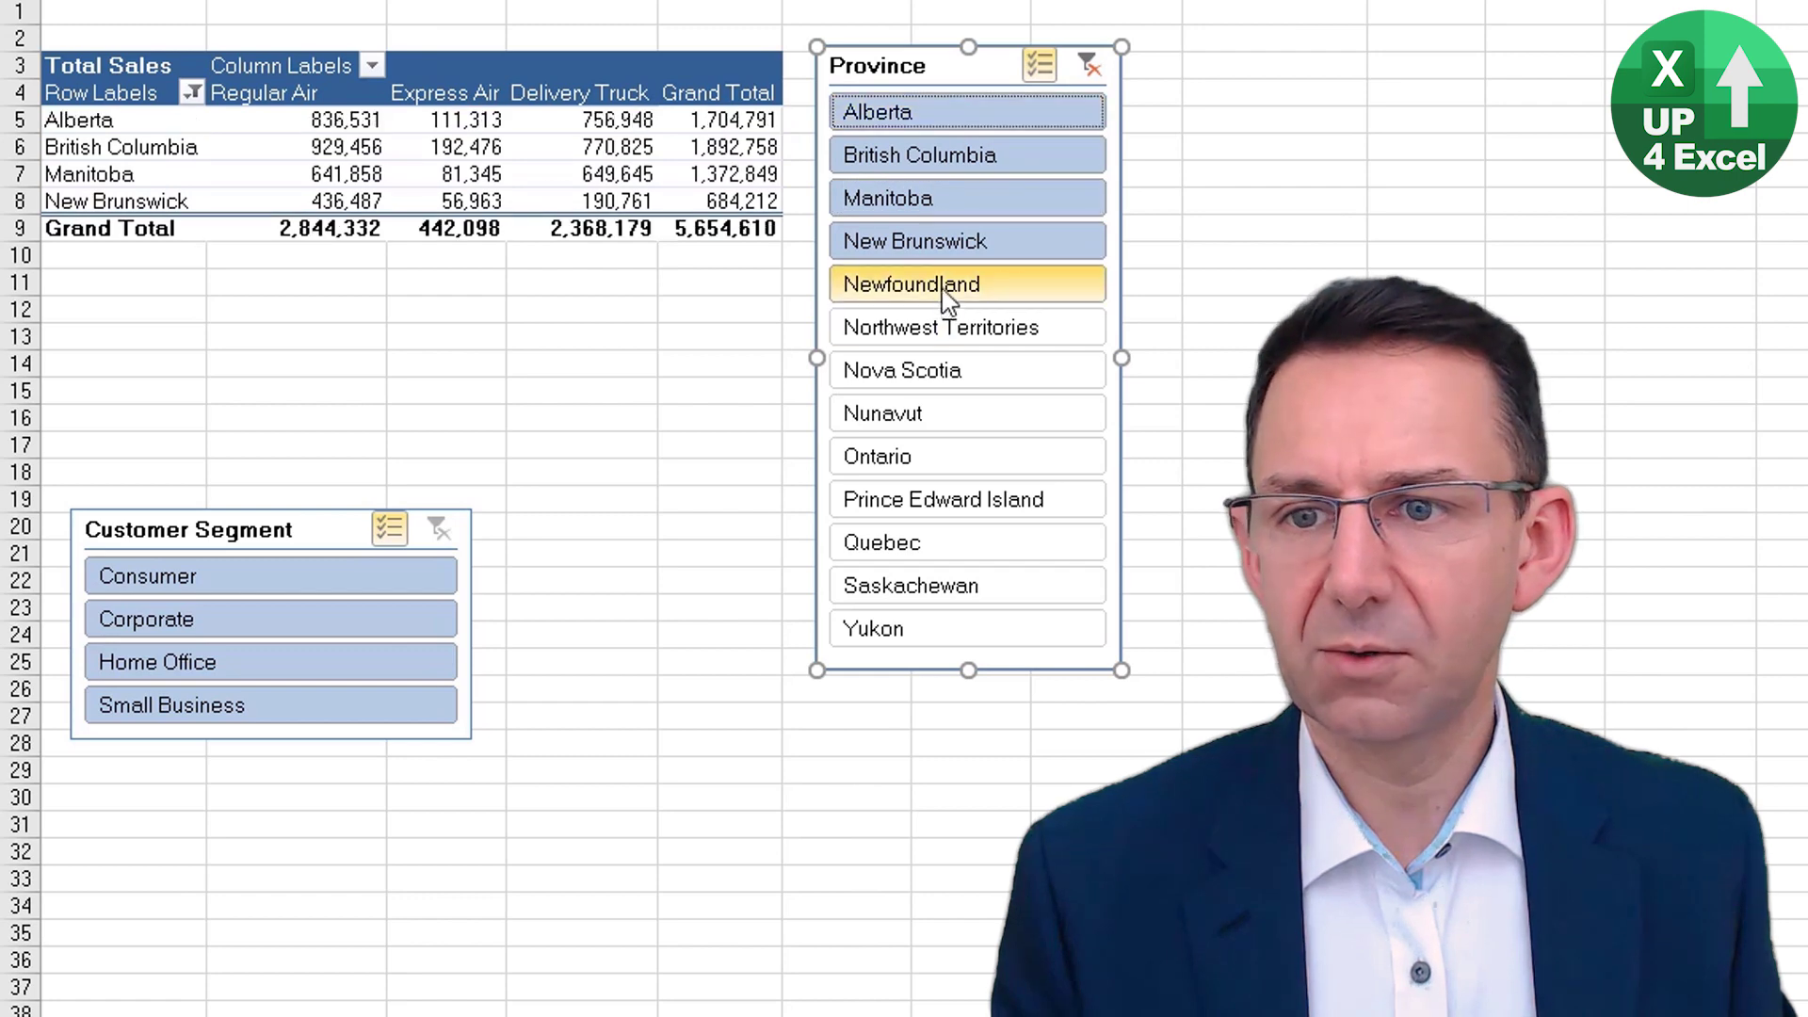
{"action": "left_click", "coordinate": [957, 284]}
{"action": "left_click", "coordinate": [933, 330]}
{"action": "left_click", "coordinate": [931, 415]}
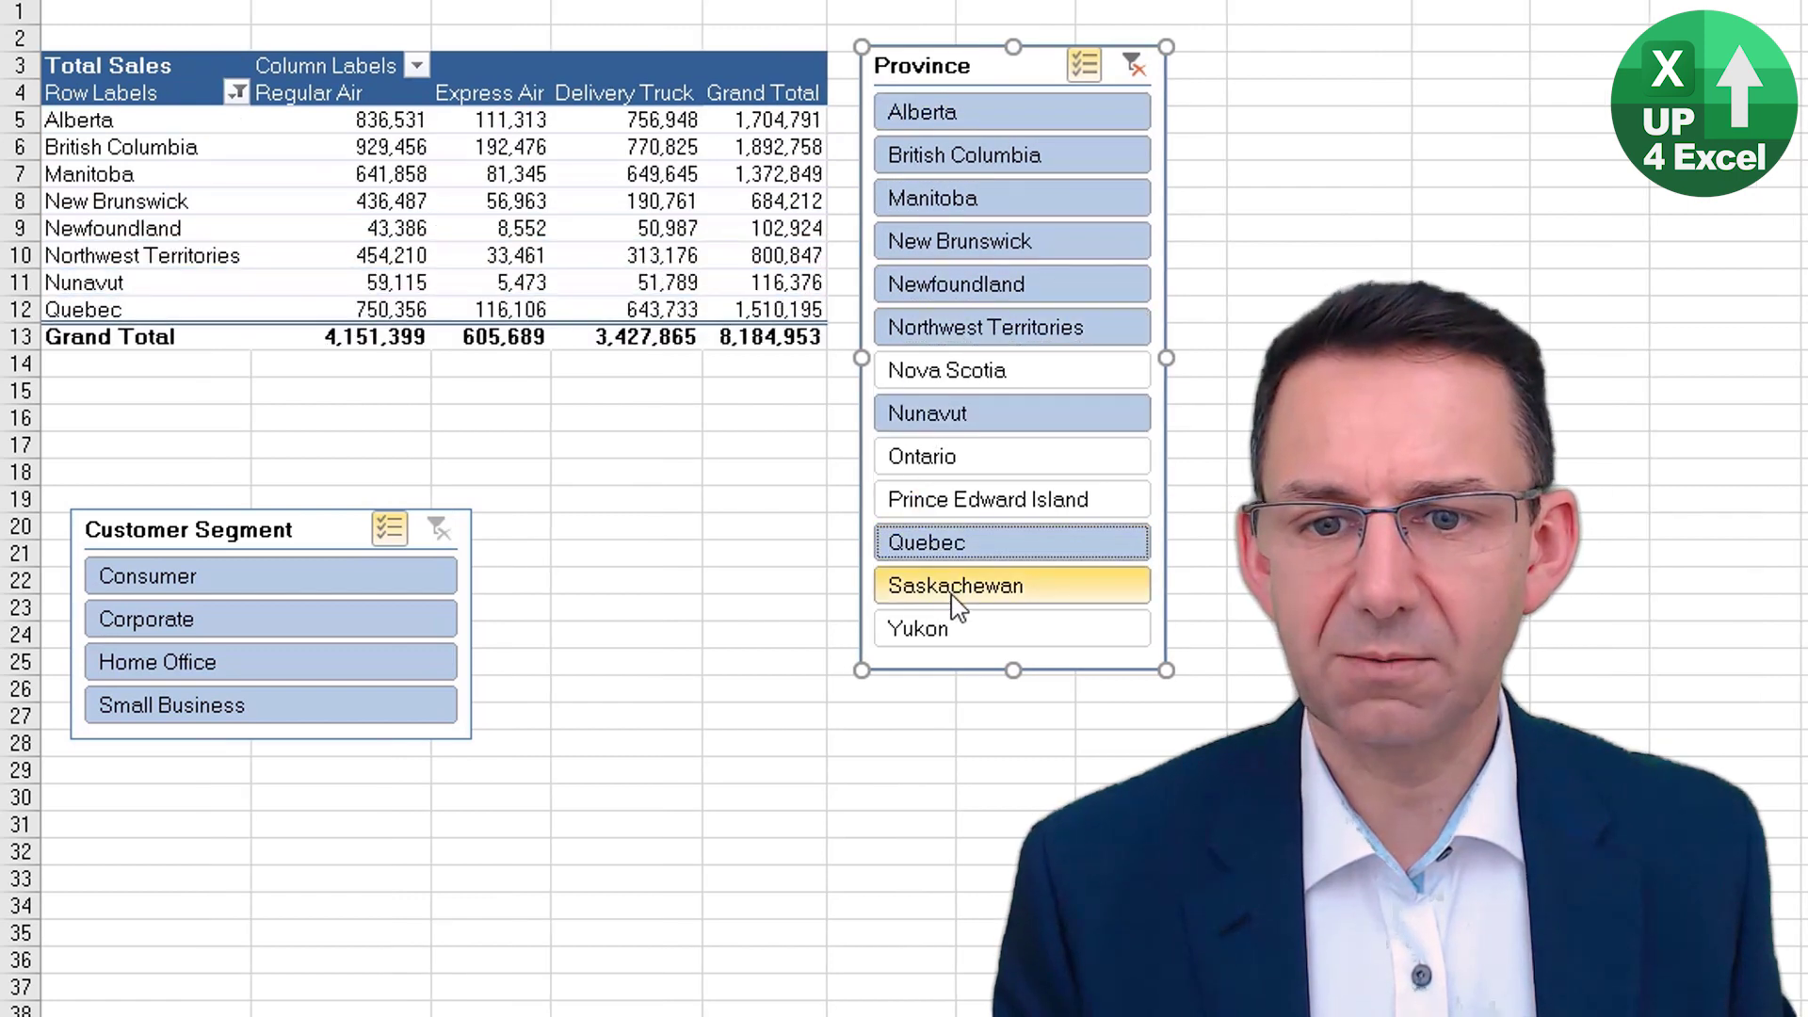
{"action": "left_click", "coordinate": [955, 589]}
{"action": "left_click", "coordinate": [961, 629]}
{"action": "left_click", "coordinate": [981, 458]}
{"action": "left_click", "coordinate": [1136, 66]}
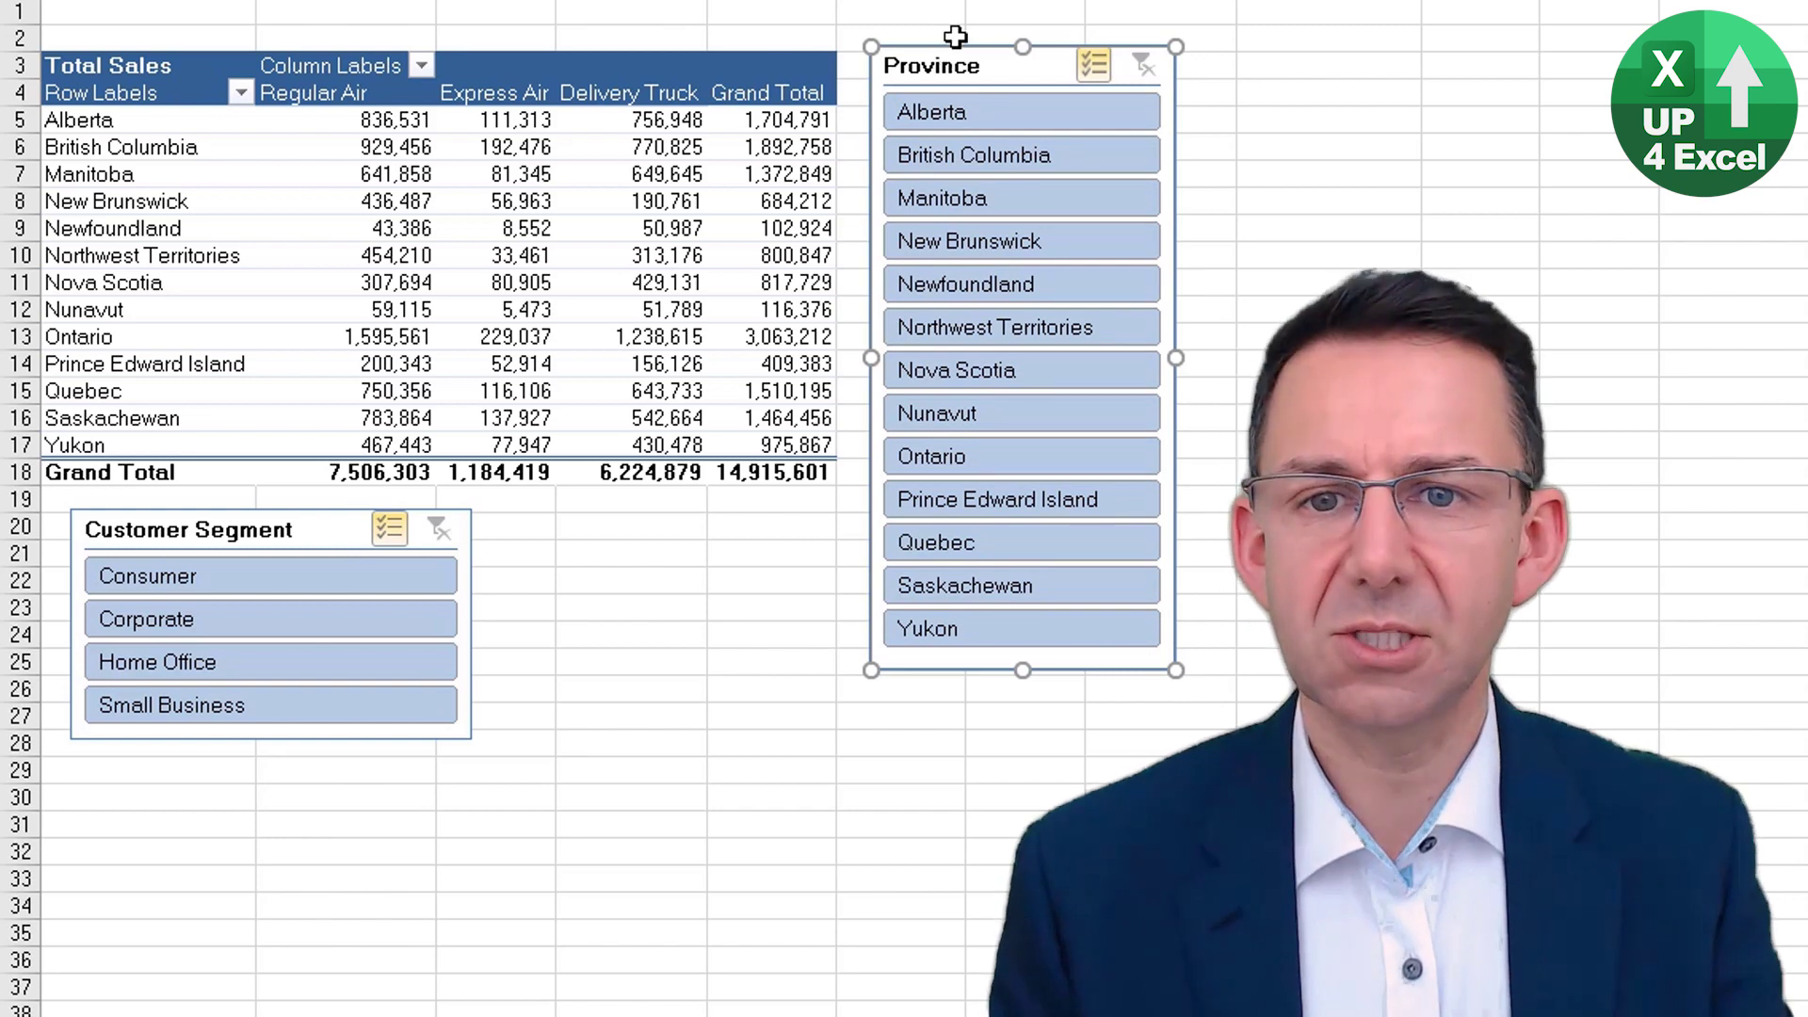
- Delete the selected Province slicer
{"action": "key", "text": "Delete"}
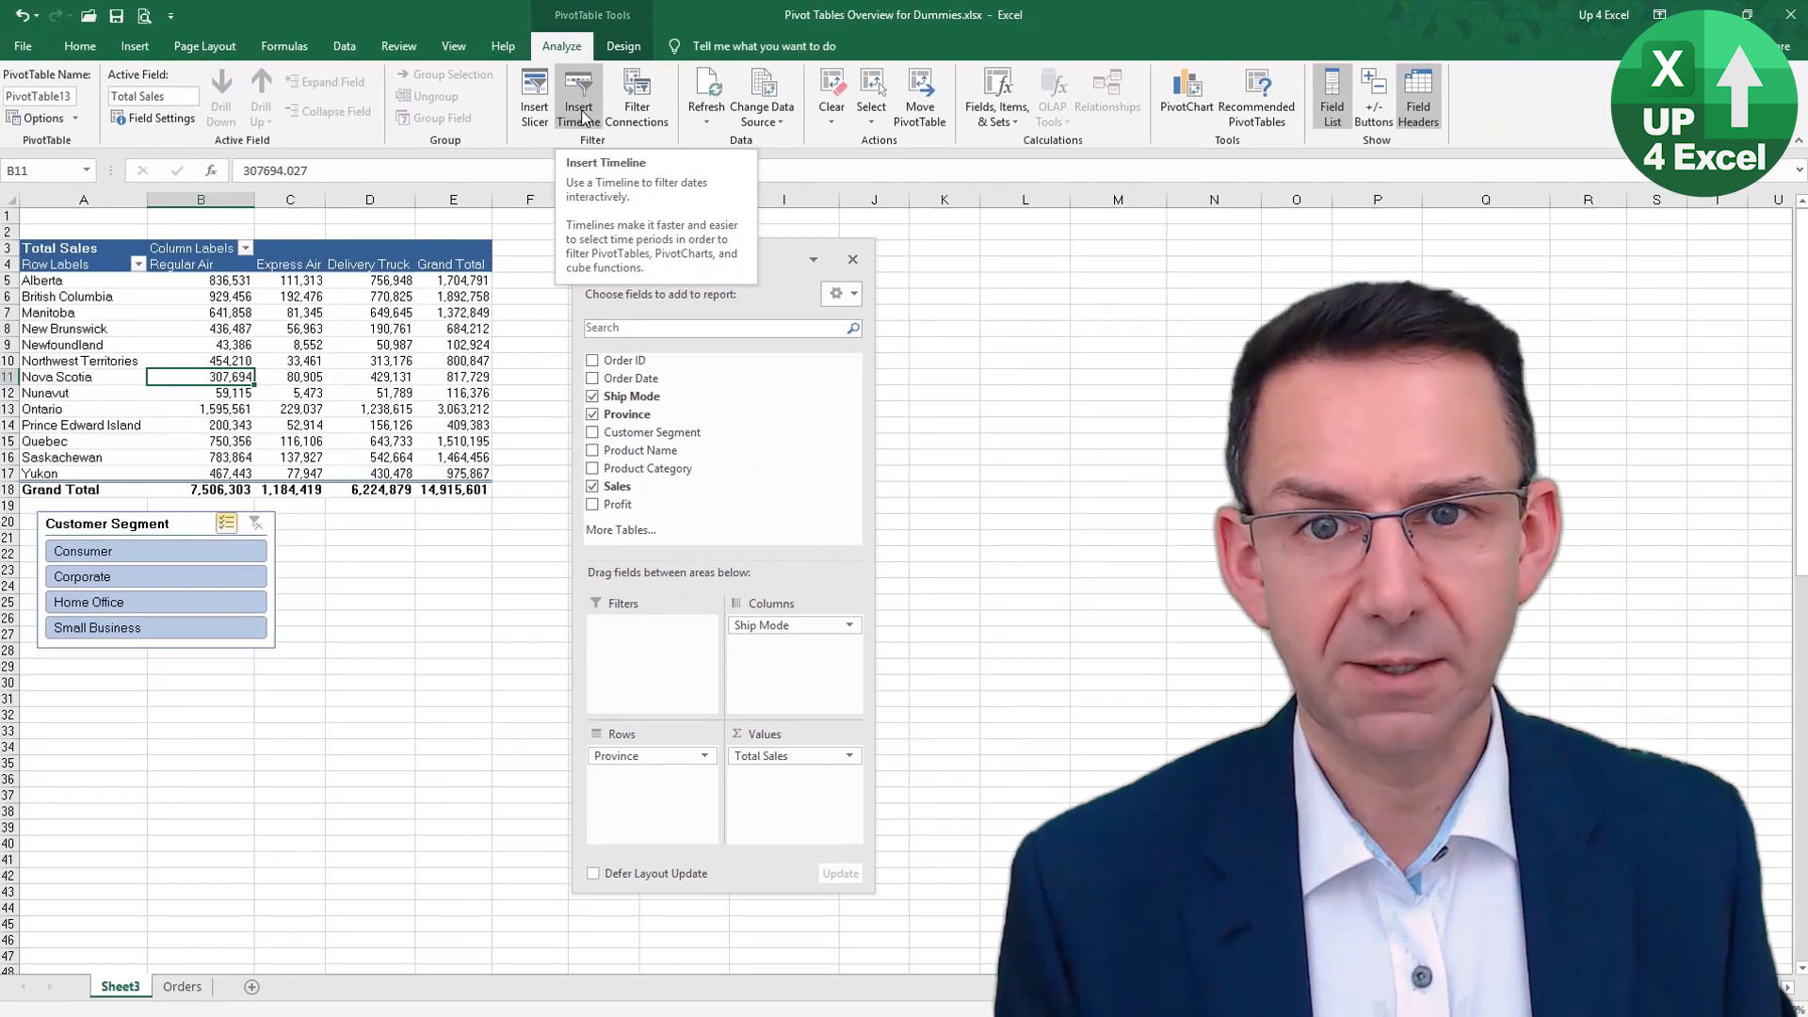
- Insert an Order Date timeline and move it nearer the pivot table
{"action": "left_click", "coordinate": [579, 108]}
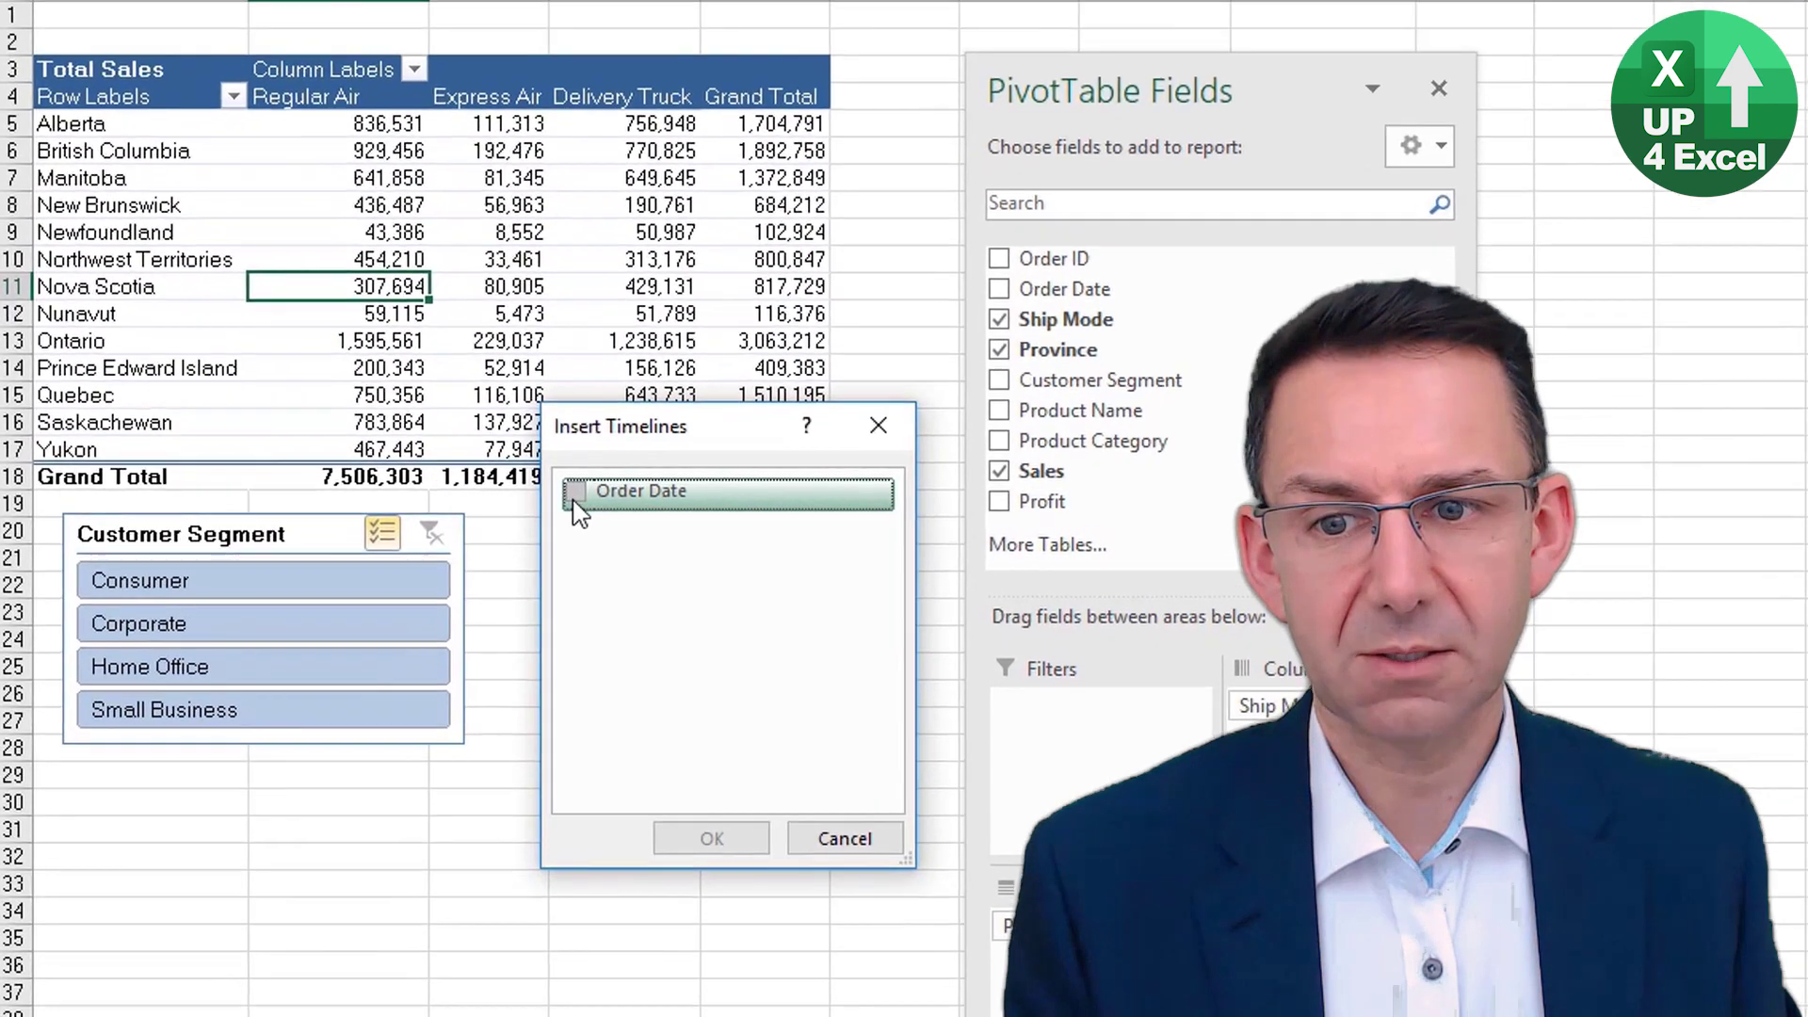
{"action": "left_click", "coordinate": [342, 501]}
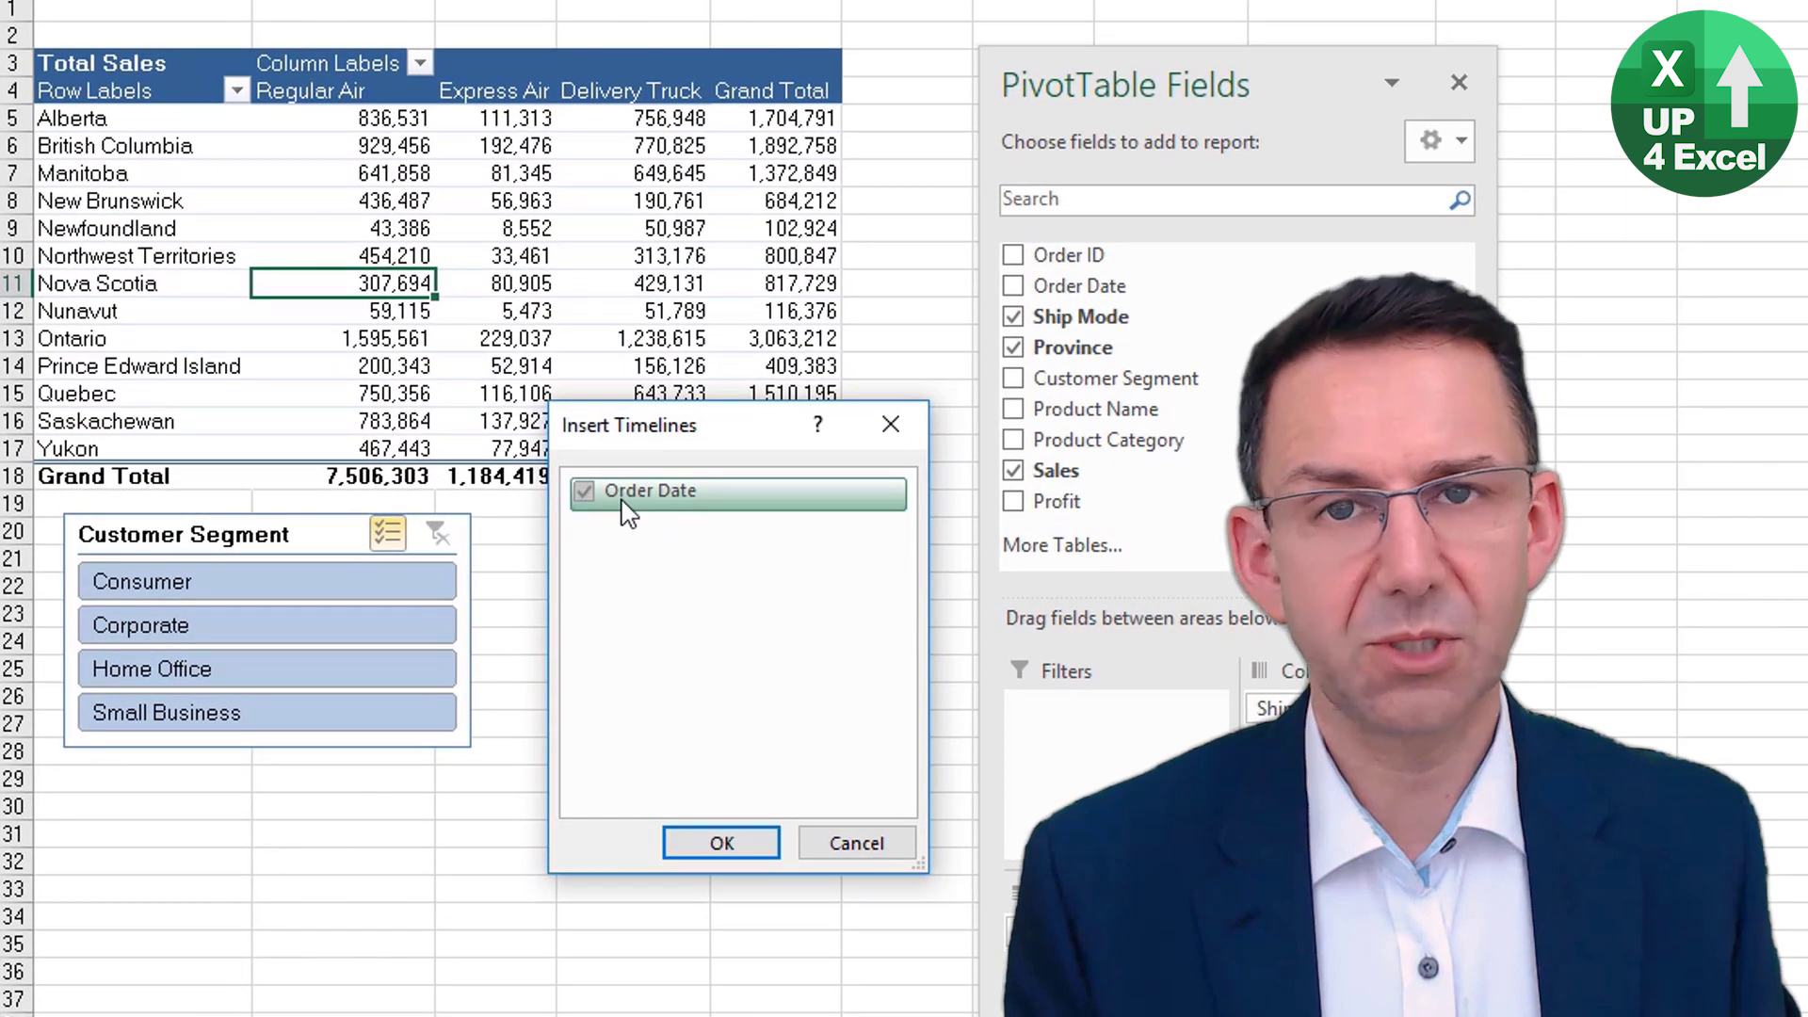
{"action": "left_click", "coordinate": [721, 844]}
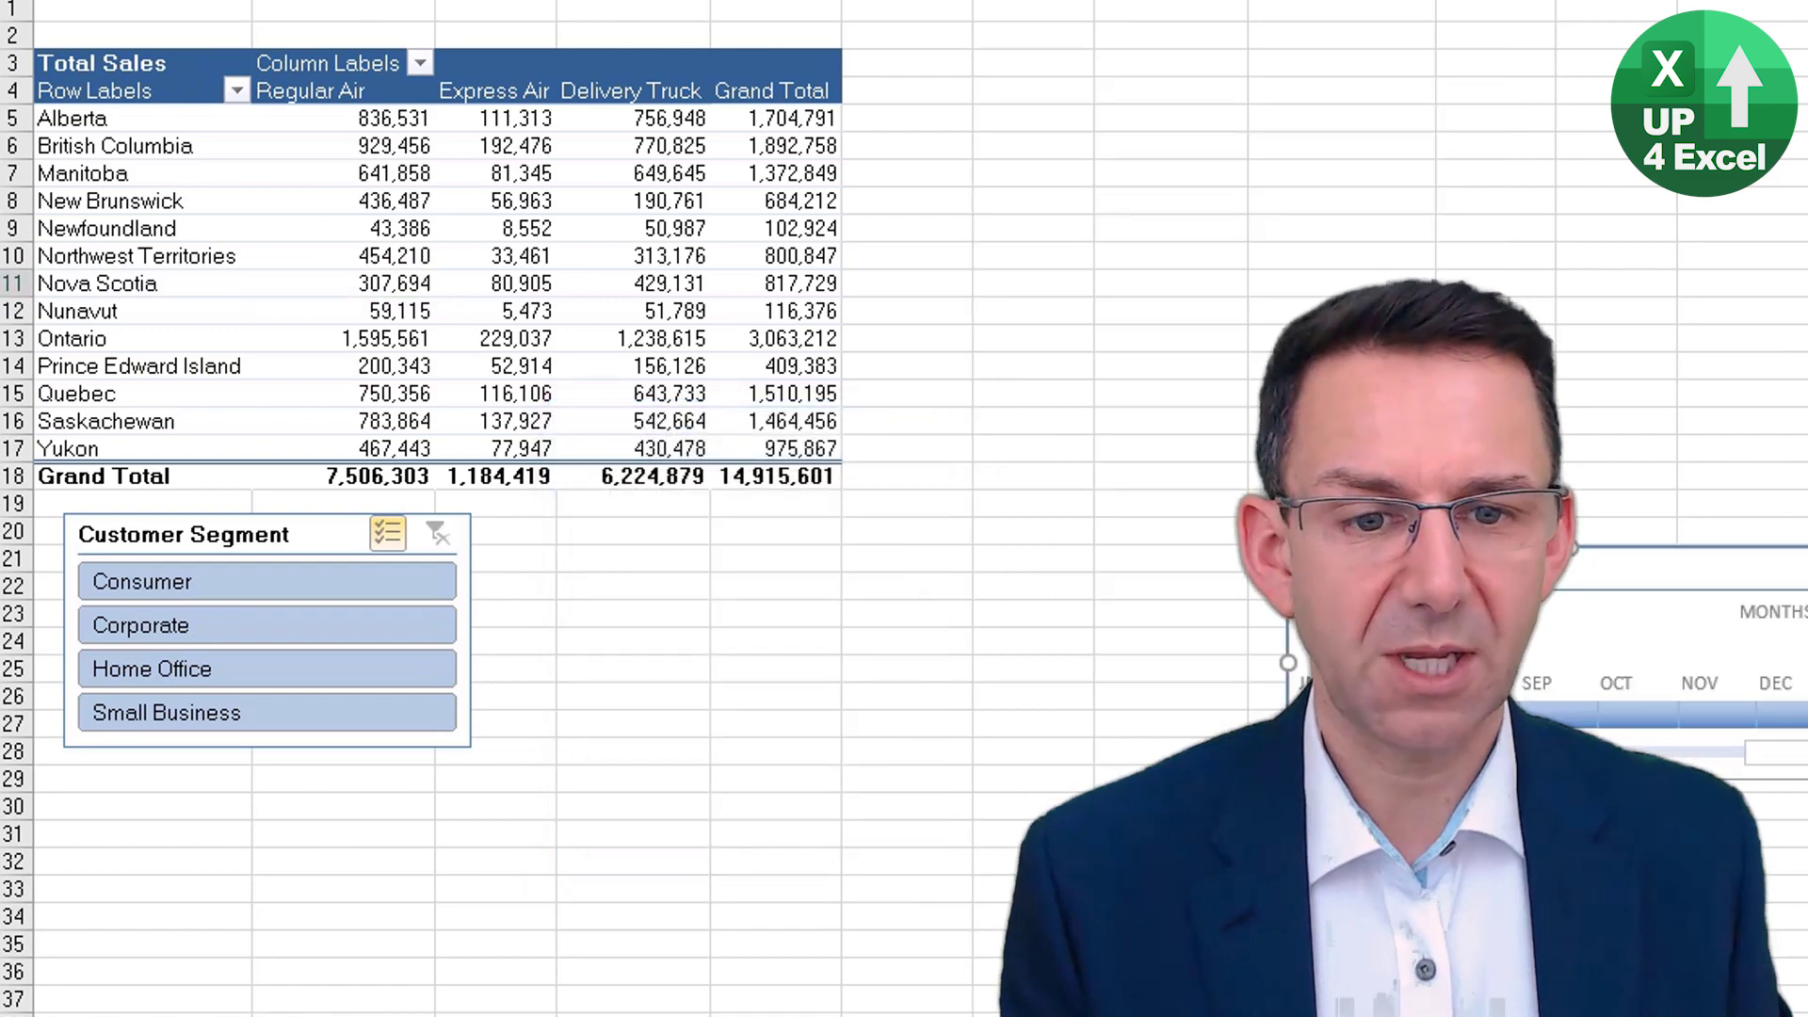
{"action": "left_click_drag", "start_coordinate": [1482, 558], "coordinate": [988, 660]}
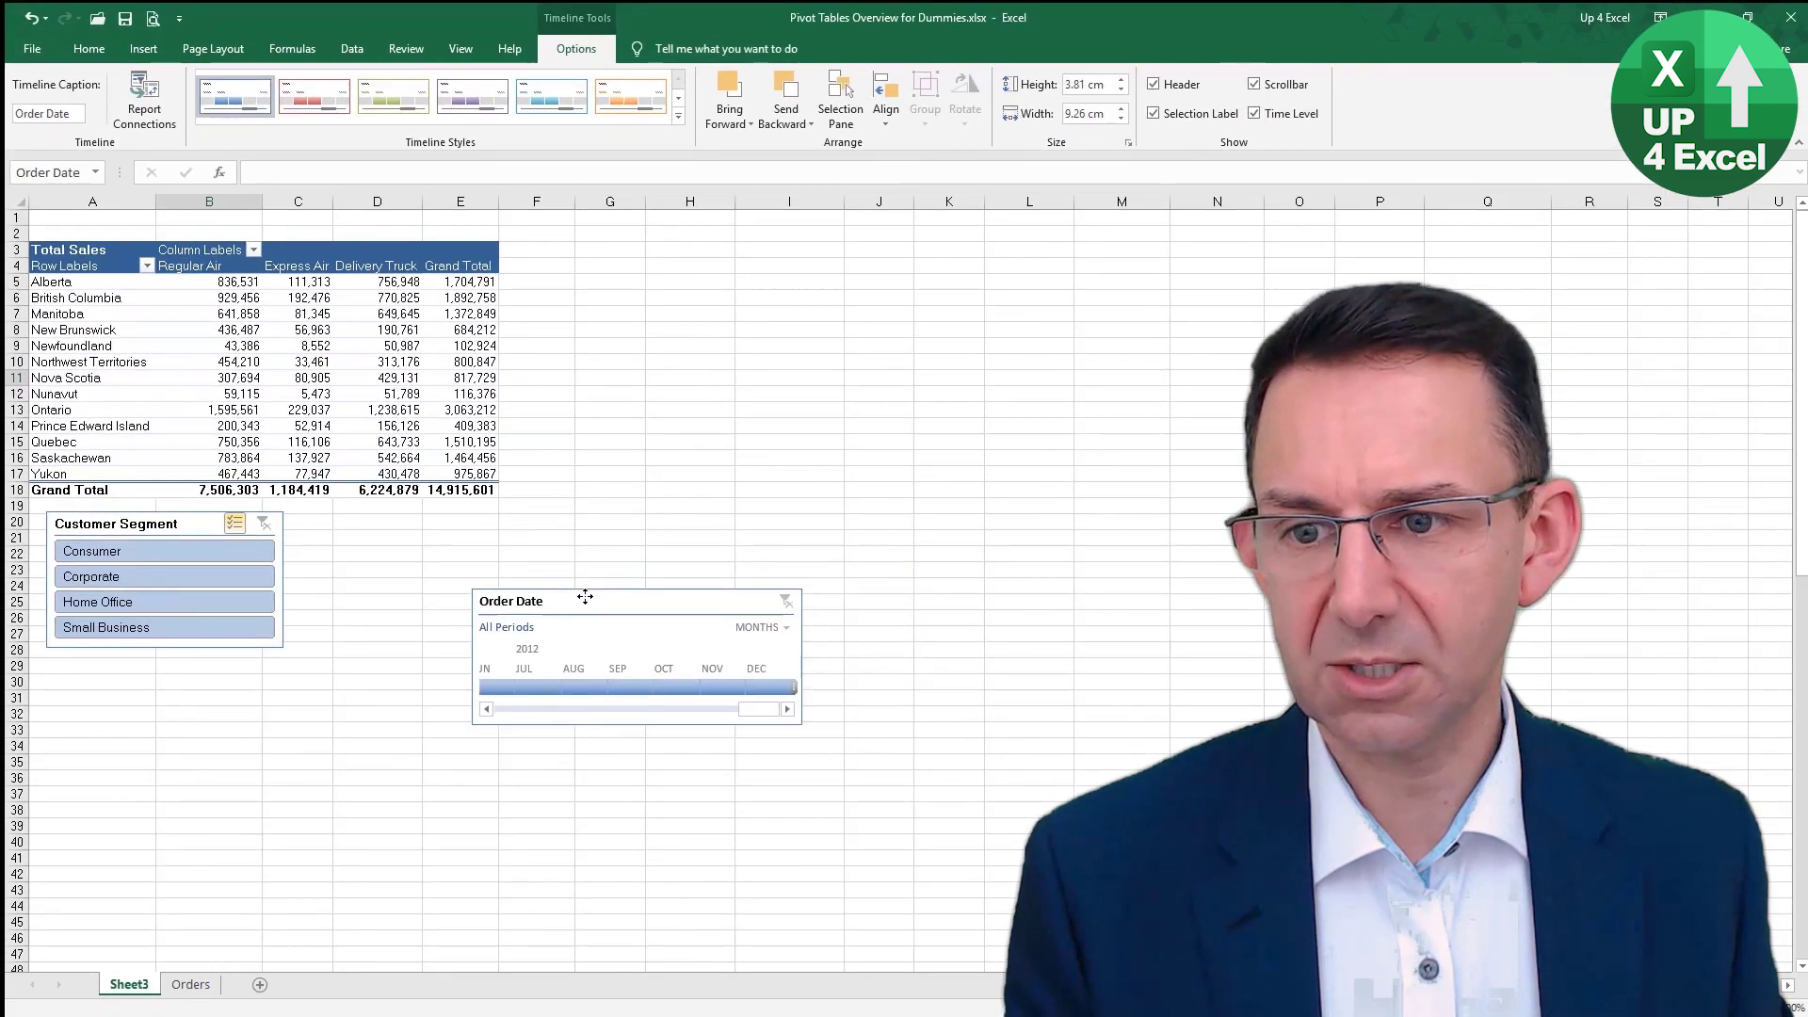
{"action": "left_click_drag", "start_coordinate": [585, 596], "coordinate": [594, 587]}
- Delete the Customer Segment slicer, place the timeline under the pivot, and enlarge it to row 30
{"action": "left_click", "coordinate": [209, 378]}
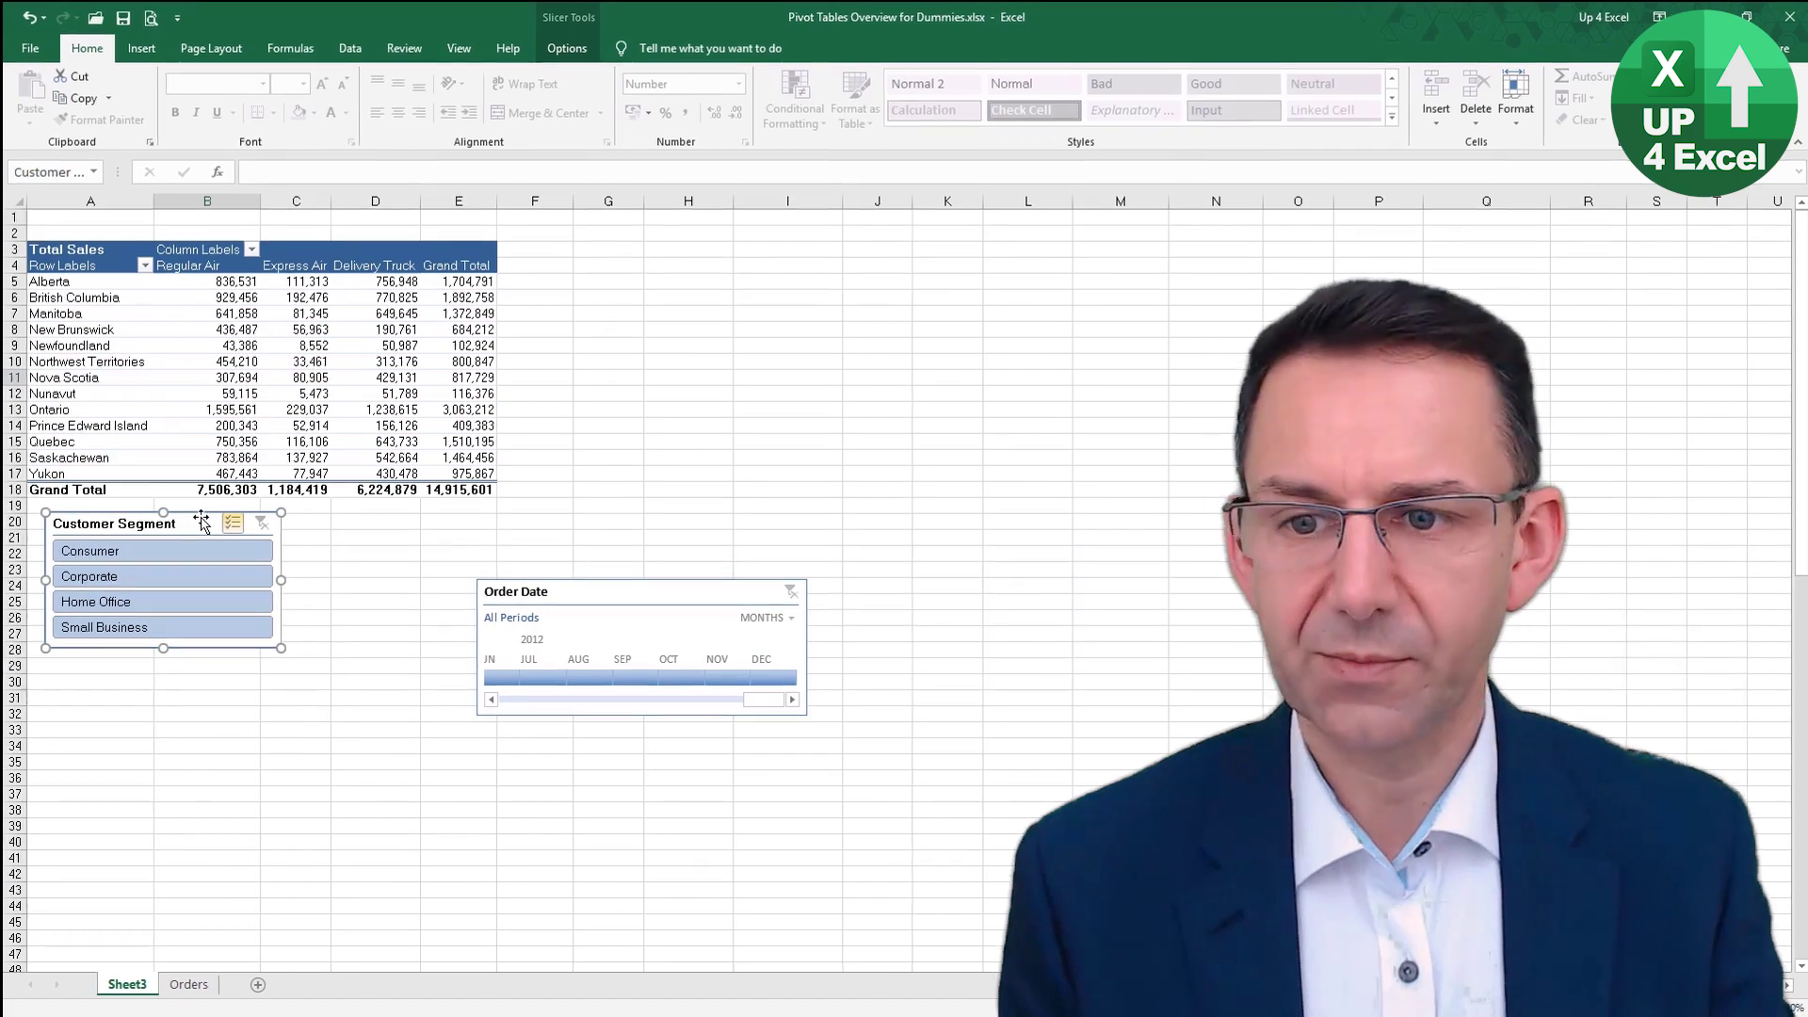
{"action": "left_click", "coordinate": [203, 524]}
{"action": "key", "text": "Delete"}
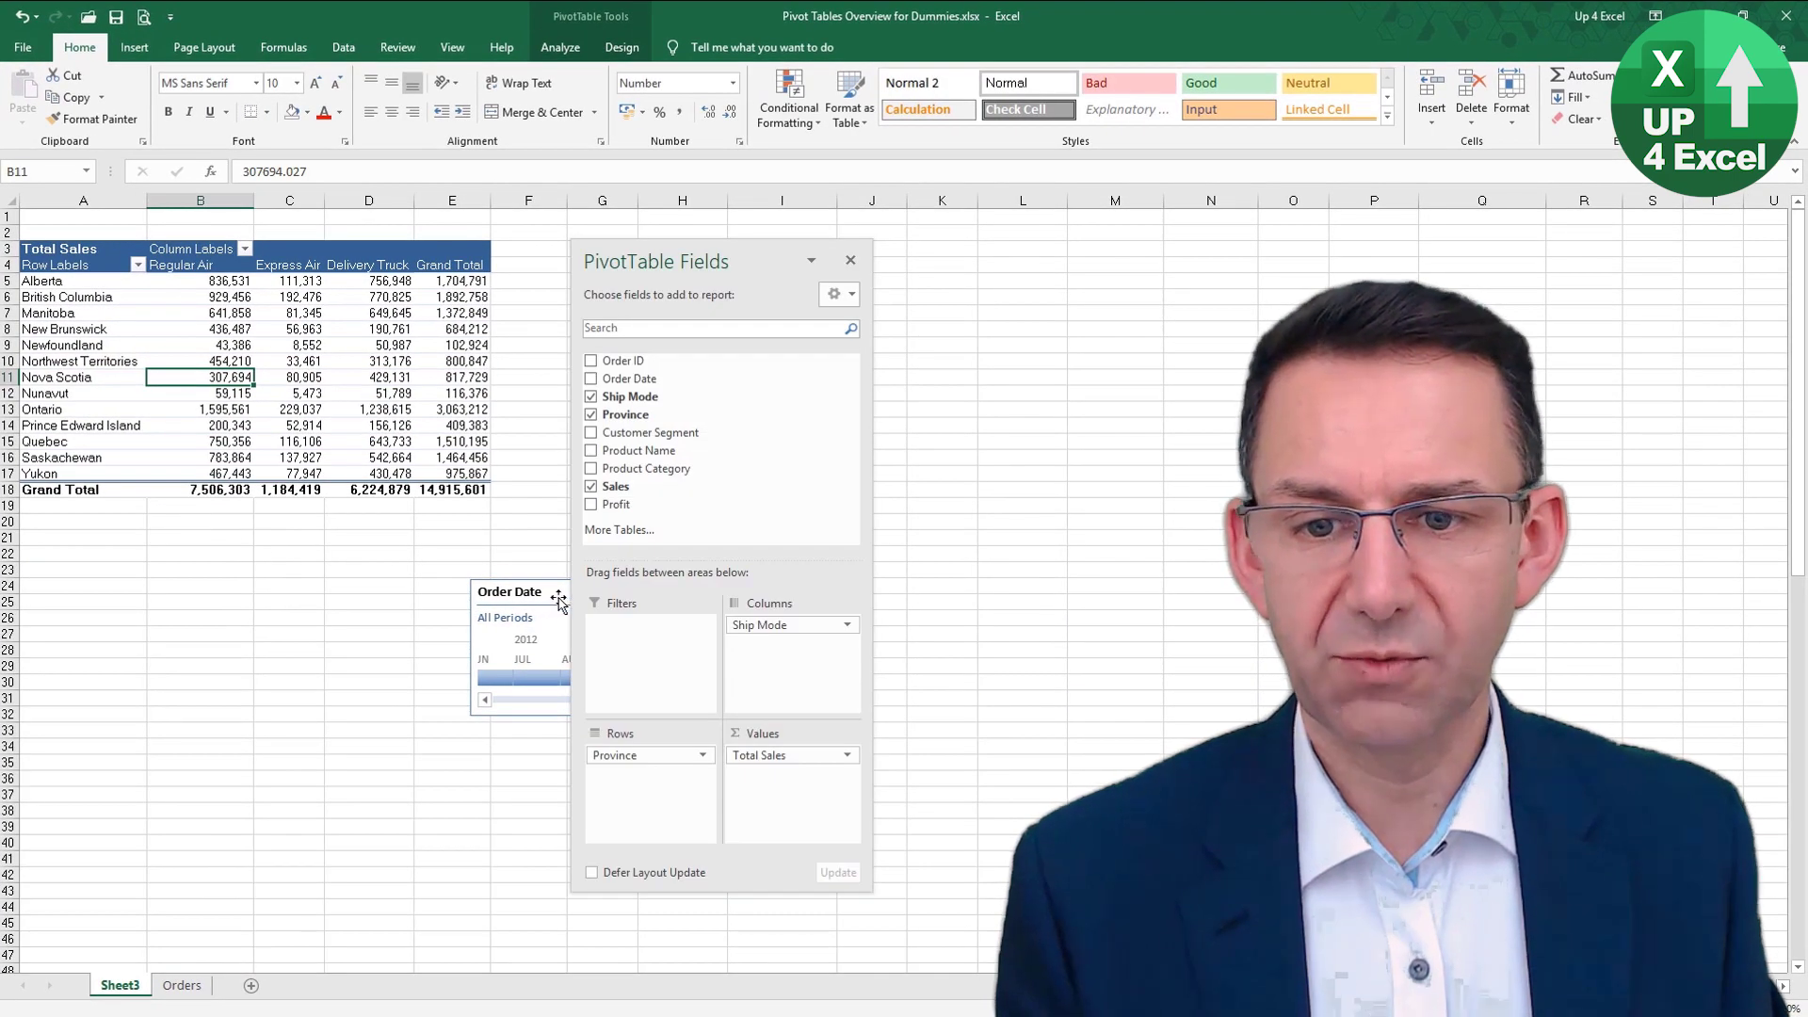
{"action": "left_click_drag", "start_coordinate": [558, 600], "coordinate": [128, 532]}
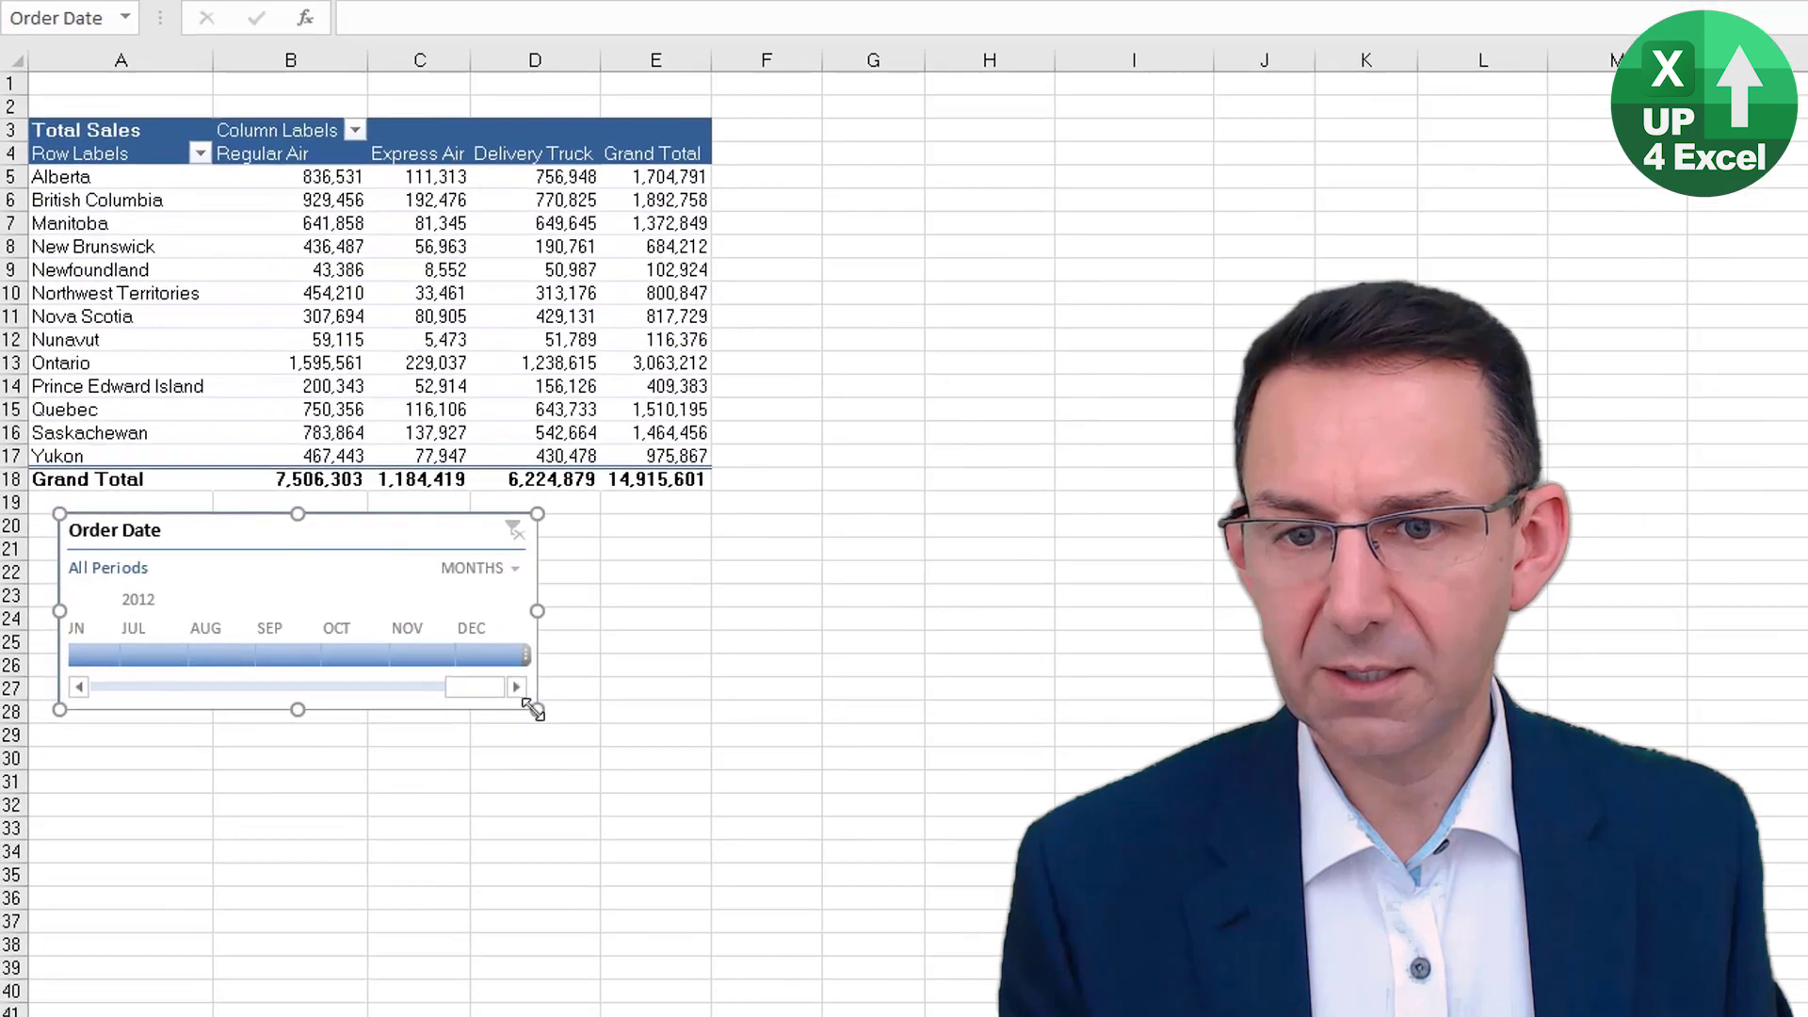
{"action": "left_click_drag", "start_coordinate": [371, 648], "coordinate": [466, 673]}
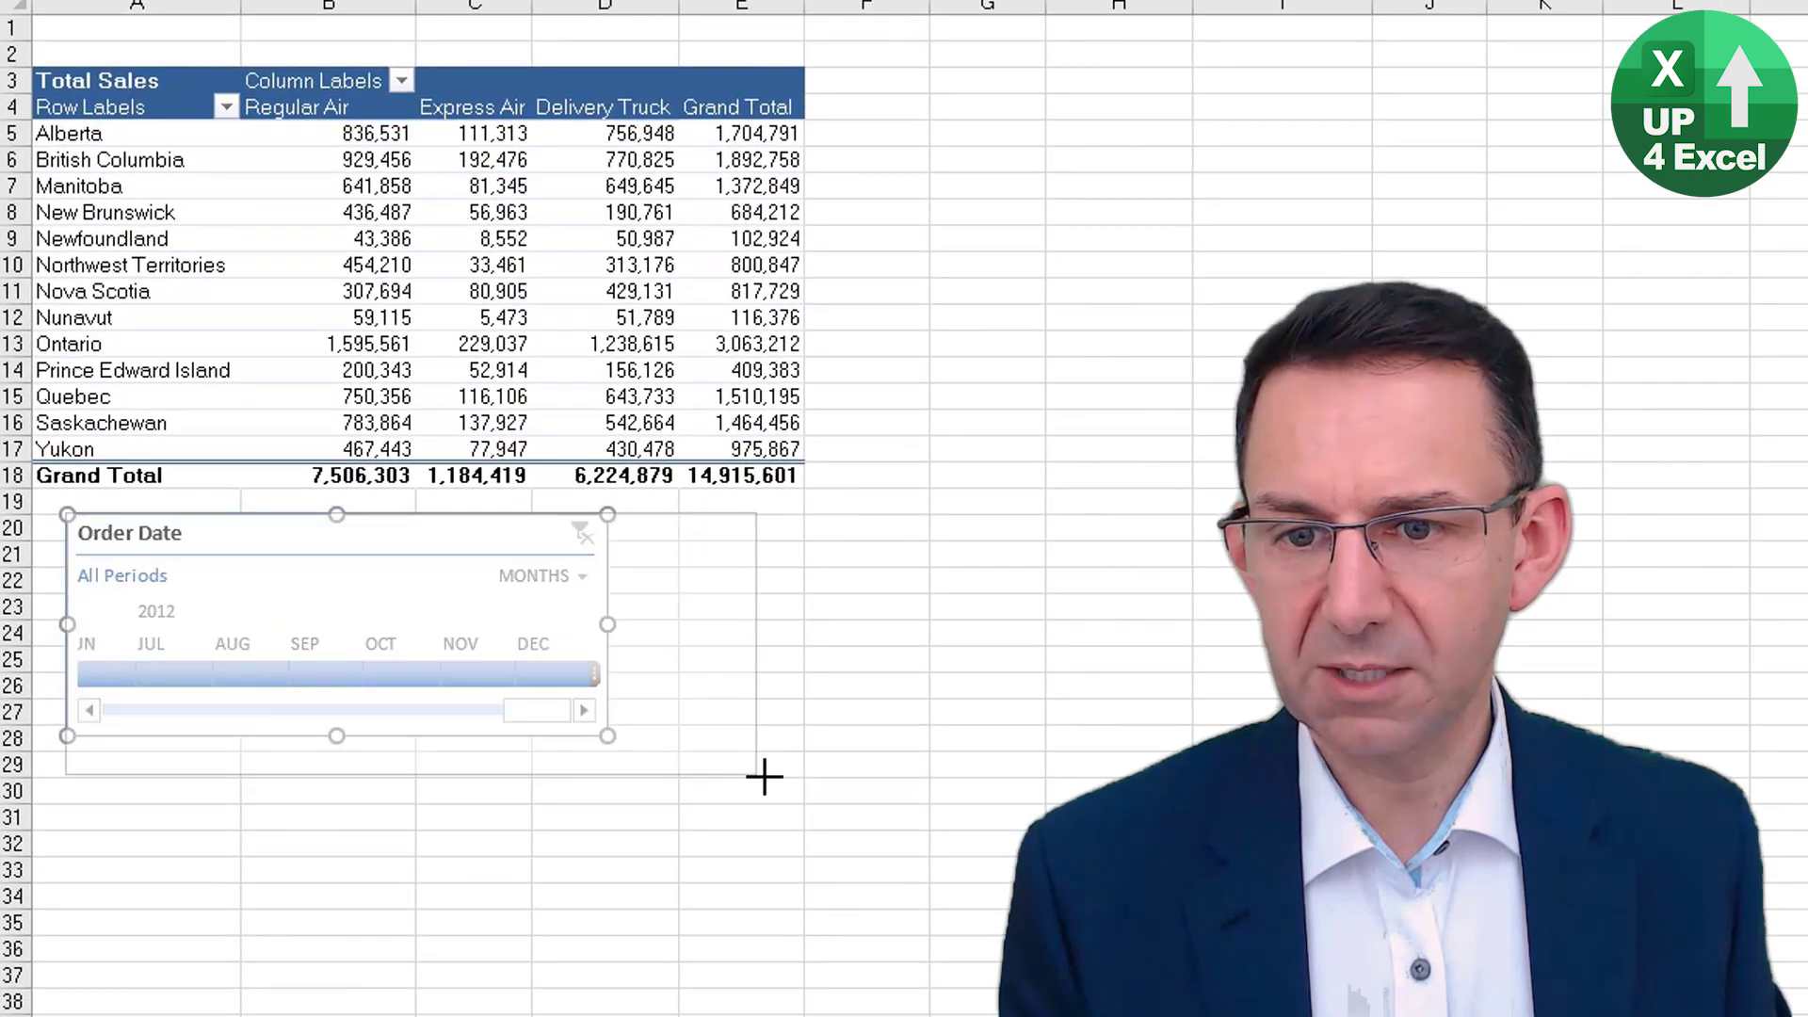
{"action": "left_click_drag", "start_coordinate": [764, 777], "coordinate": [782, 797]}
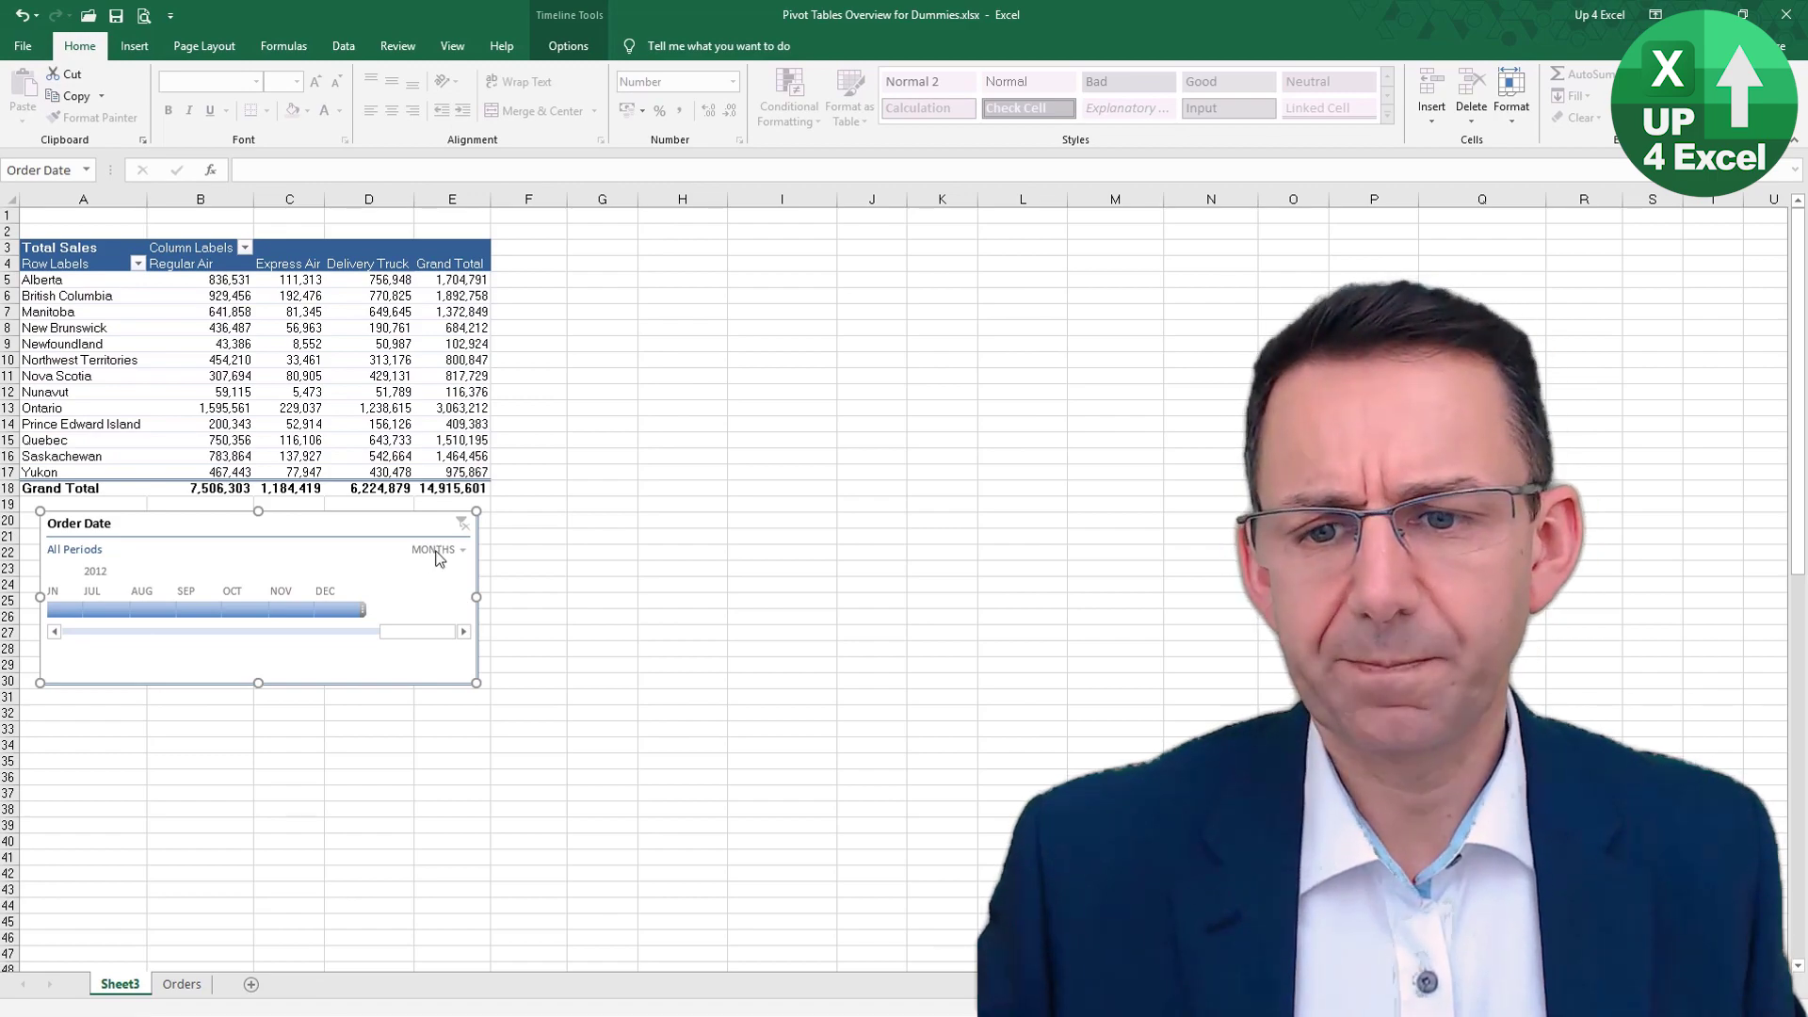
- Cycle the timeline level through Years, Quarters and Days, ending on Years
{"action": "left_click", "coordinate": [456, 555]}
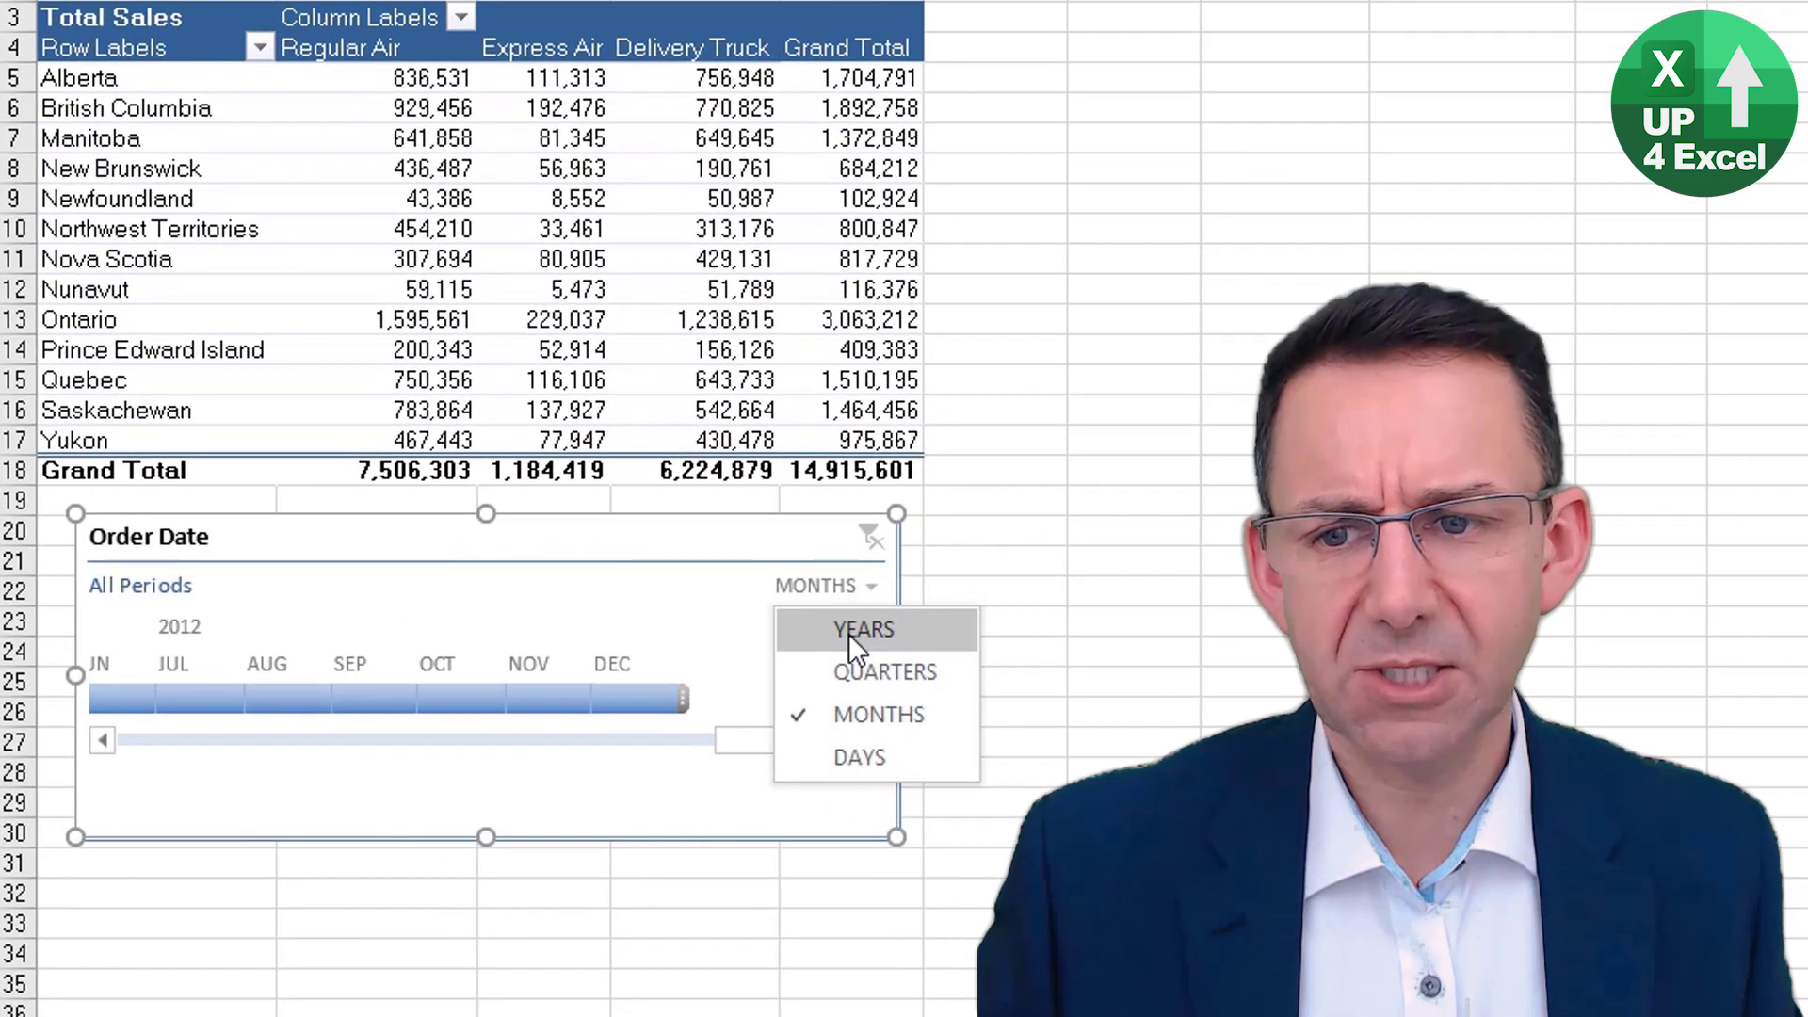
{"action": "left_click", "coordinate": [850, 635]}
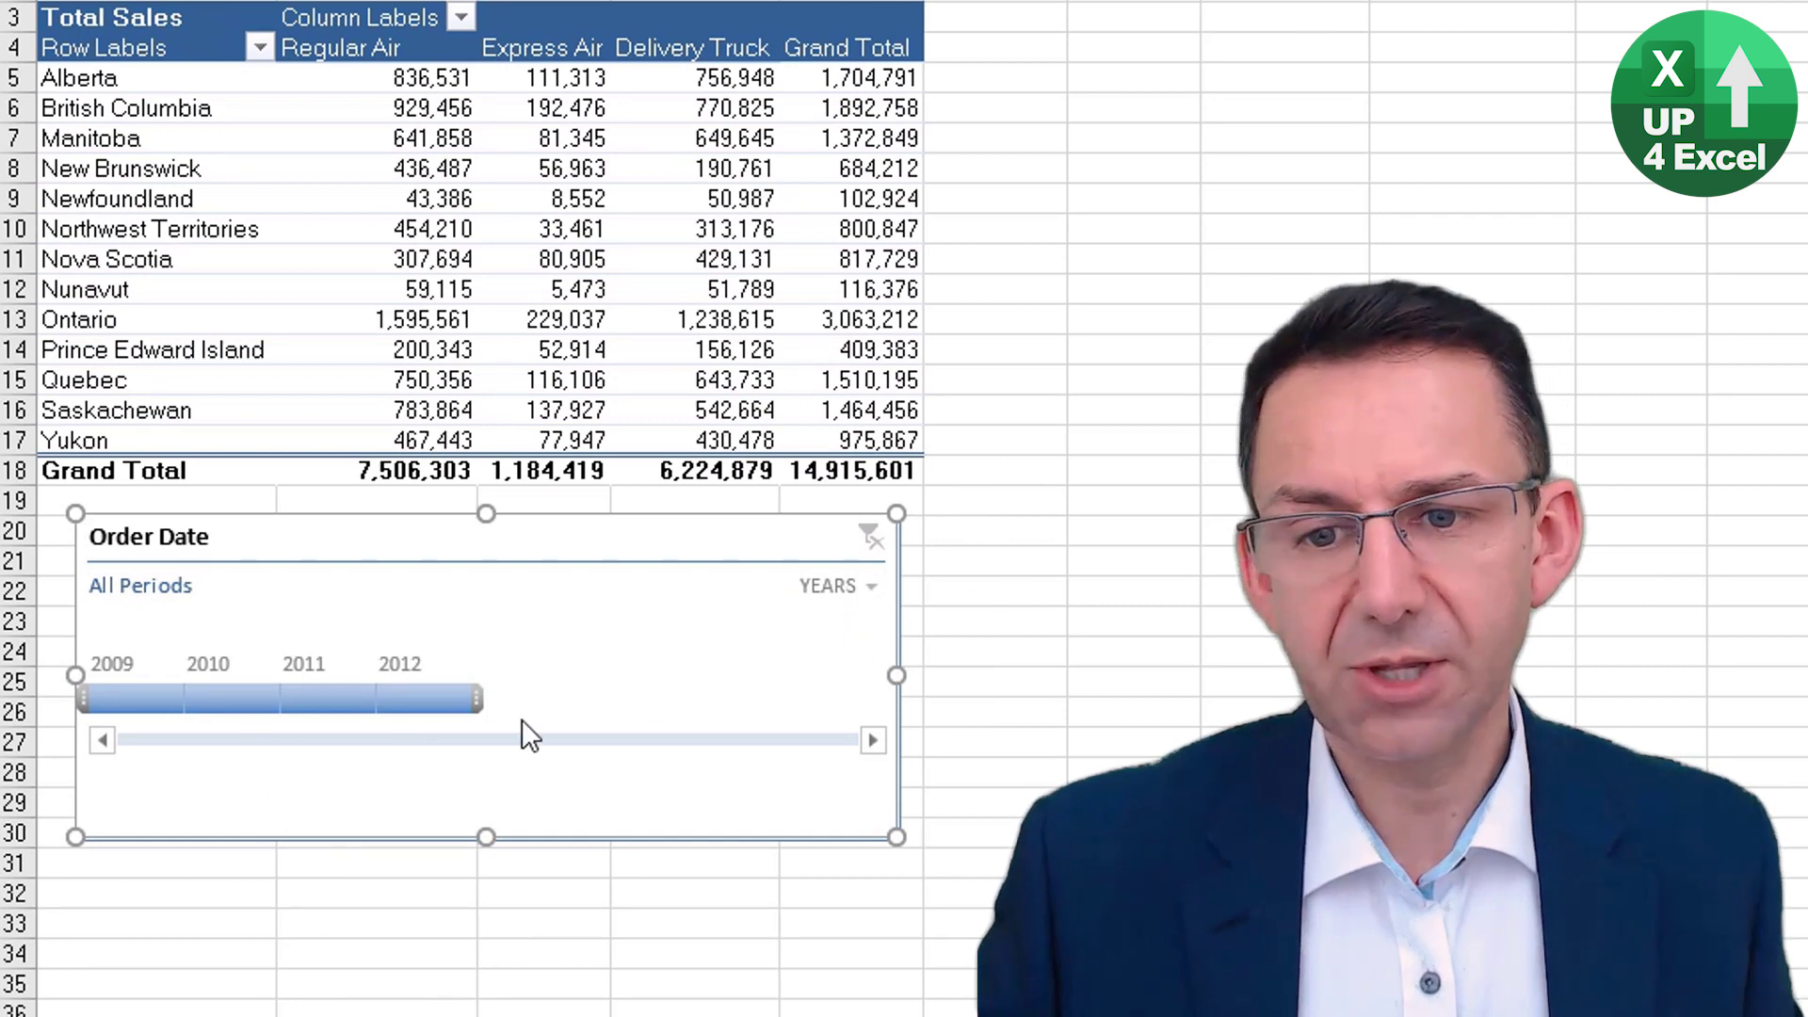
{"action": "left_click", "coordinate": [856, 586]}
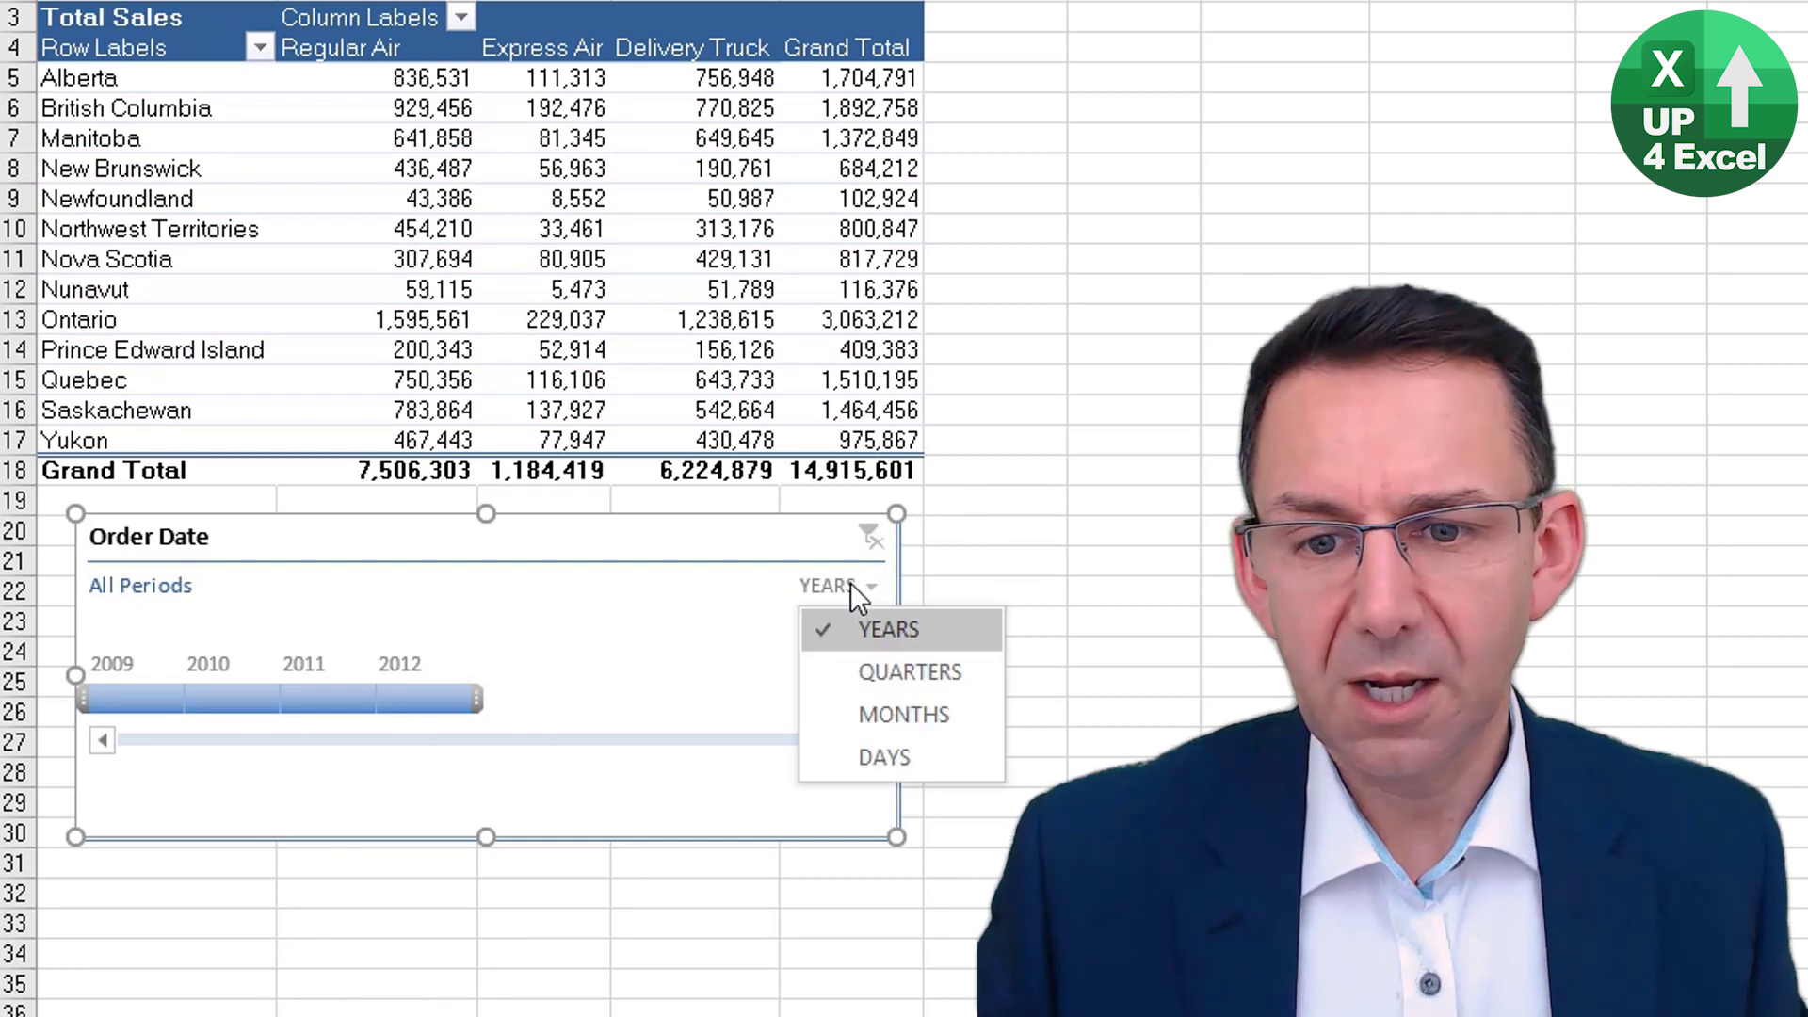
{"action": "left_click", "coordinate": [904, 670]}
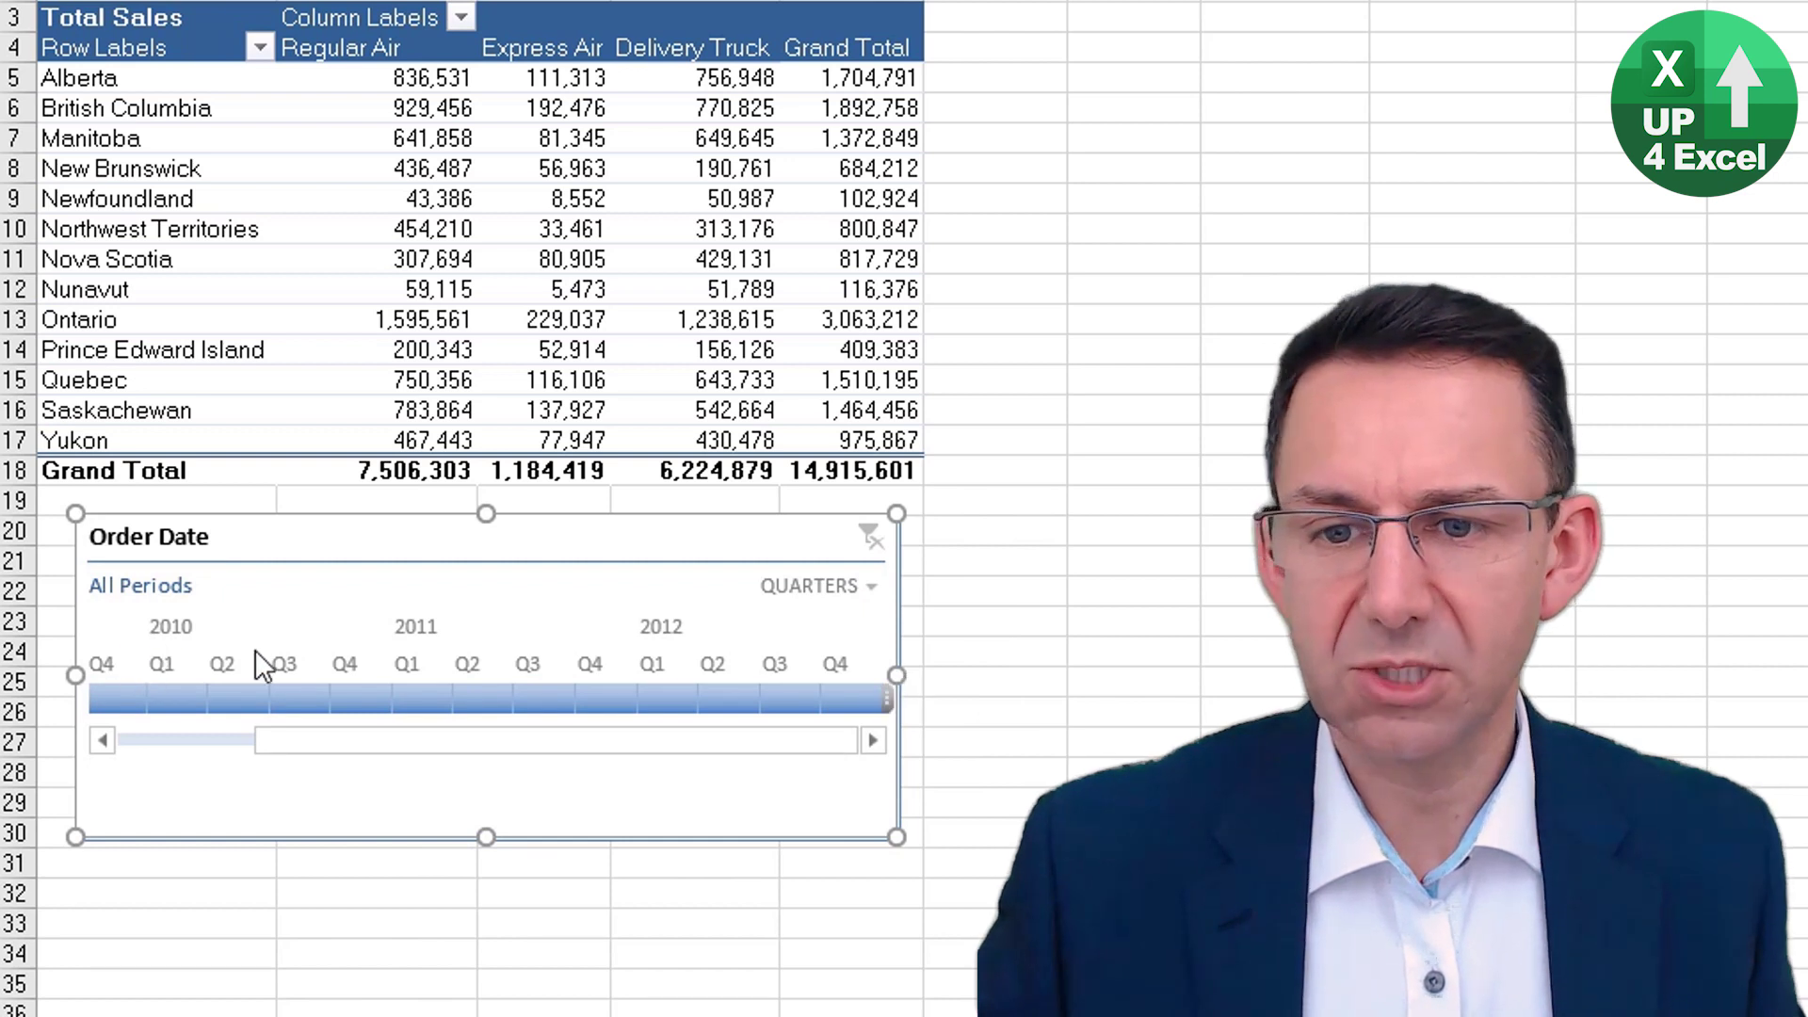
{"action": "left_click", "coordinate": [830, 584]}
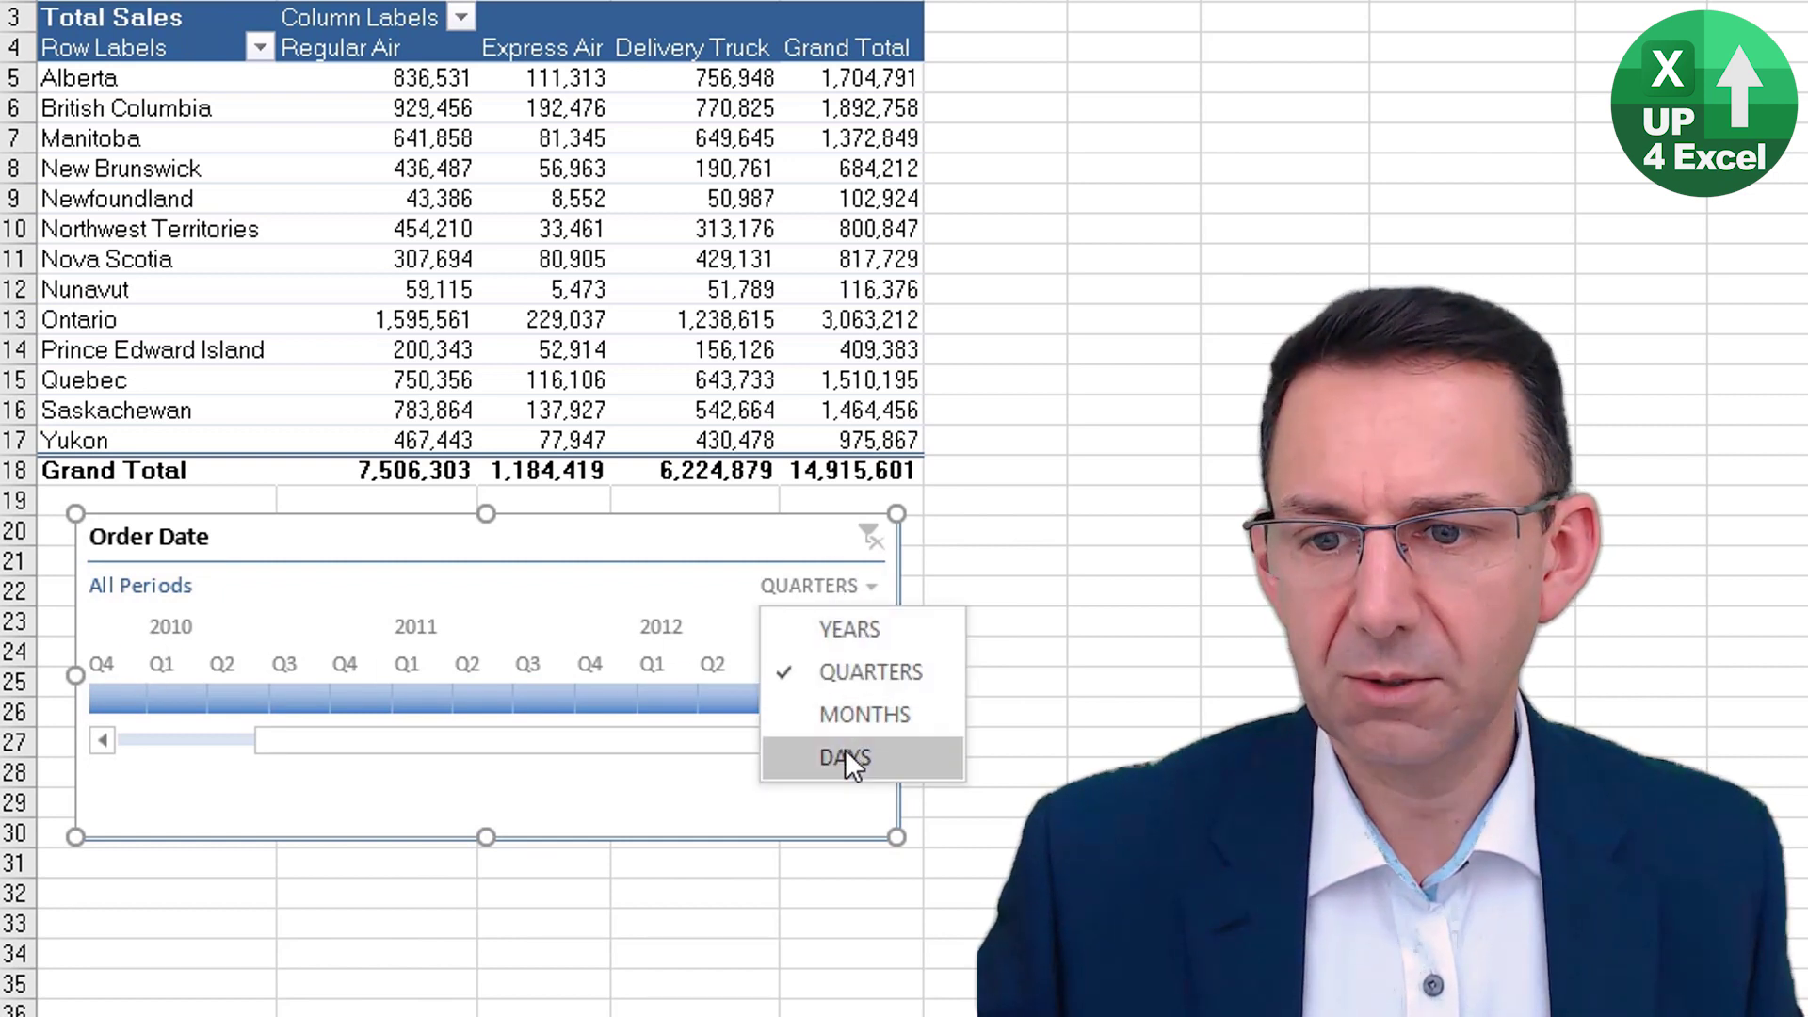
{"action": "left_click", "coordinate": [847, 750]}
{"action": "left_click", "coordinate": [836, 590]}
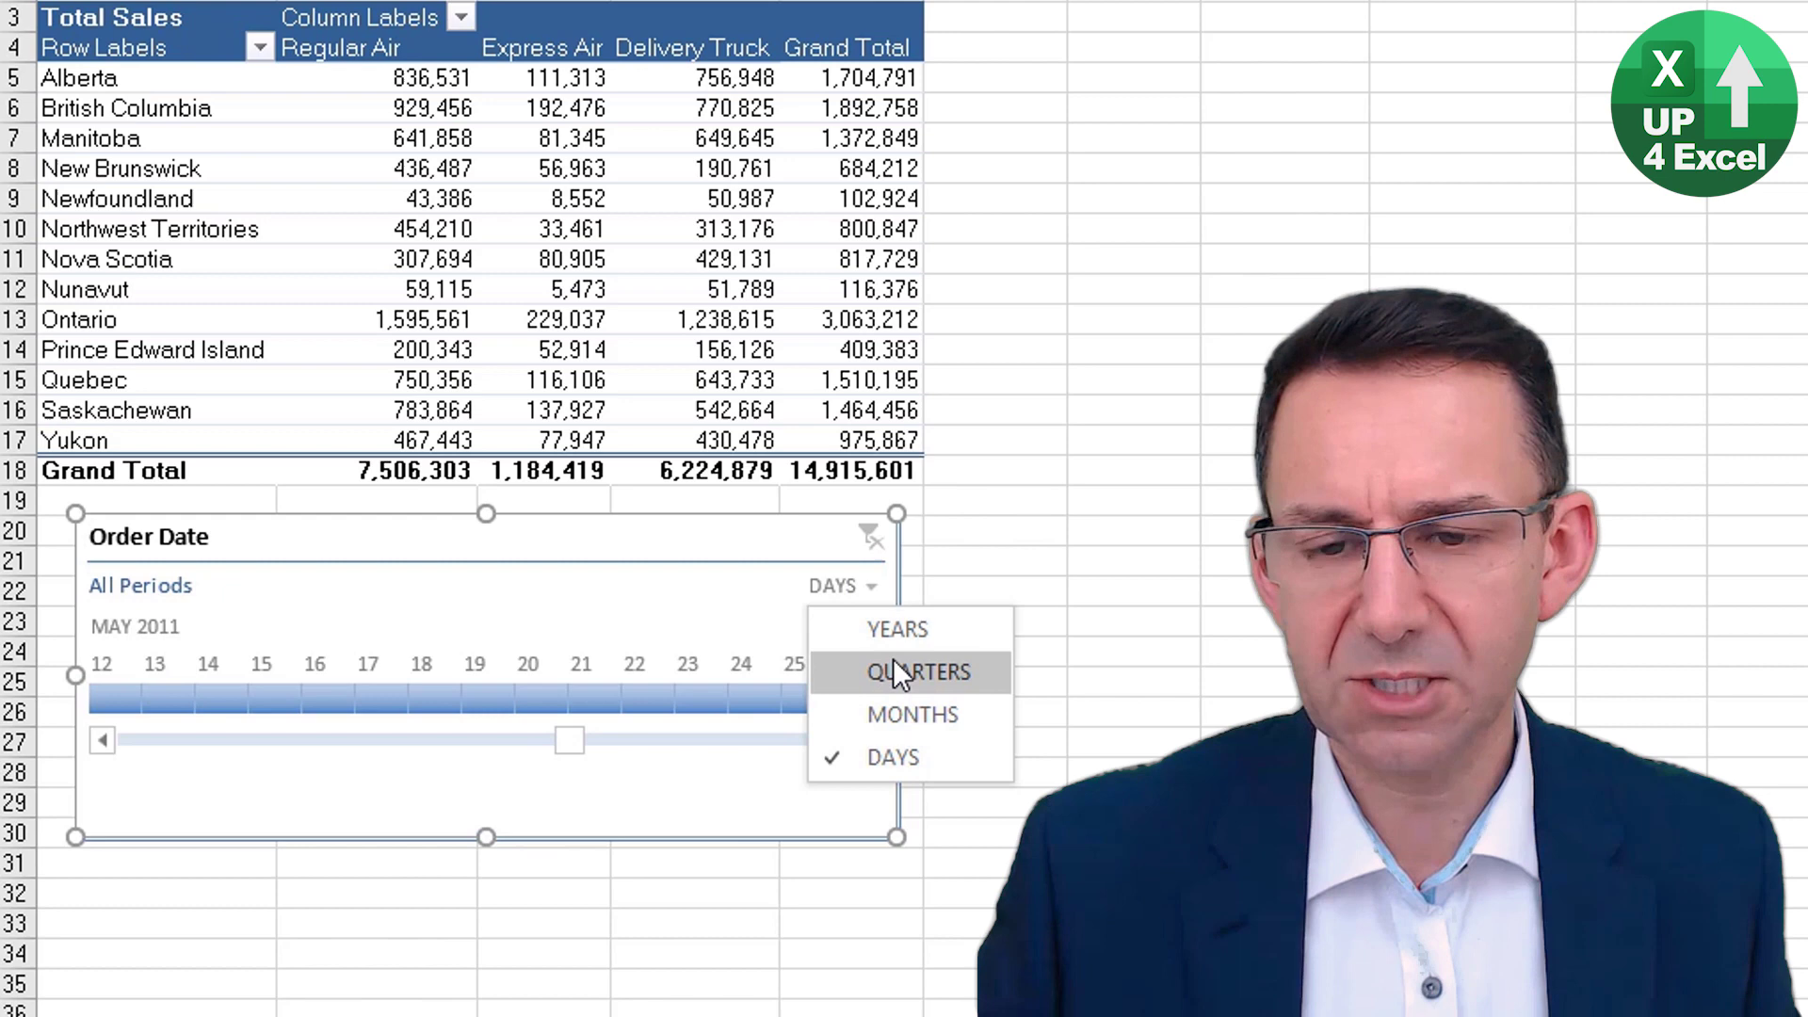
{"action": "left_click", "coordinate": [885, 626]}
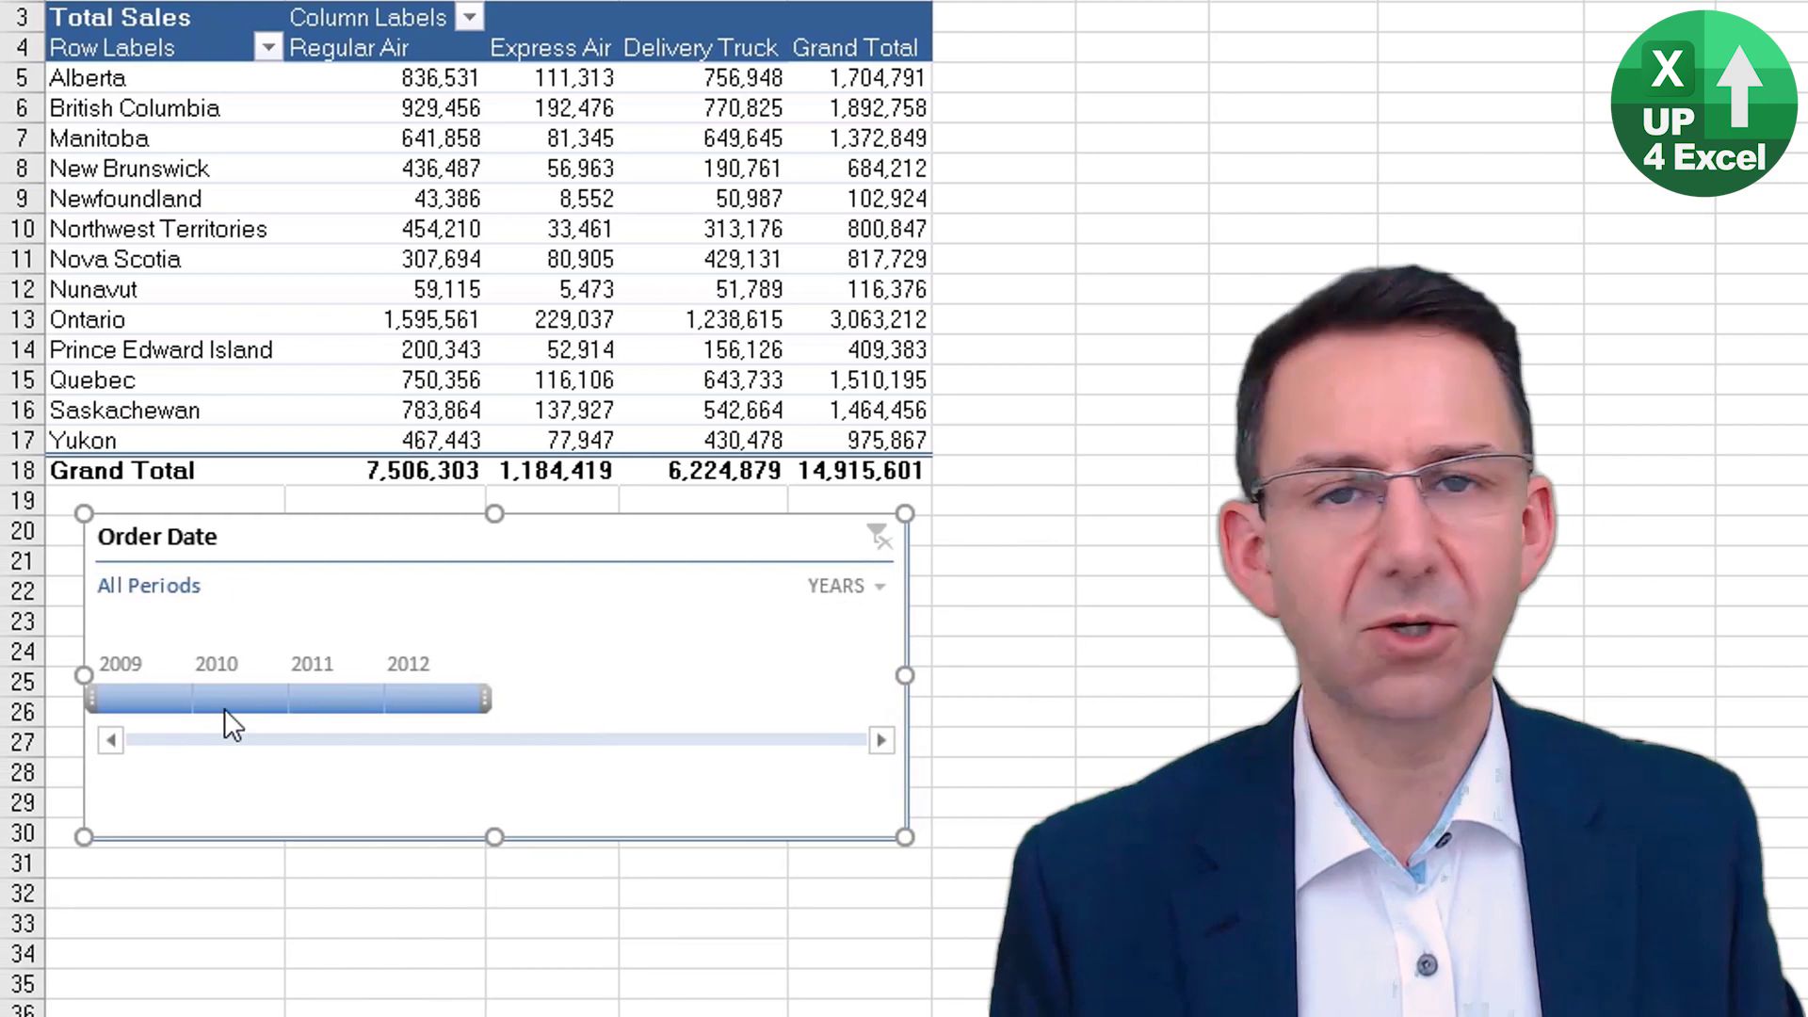
- Filter the timeline to 2010, 2011, then 2012, and extend the range back to 2010
{"action": "left_click", "coordinate": [228, 702]}
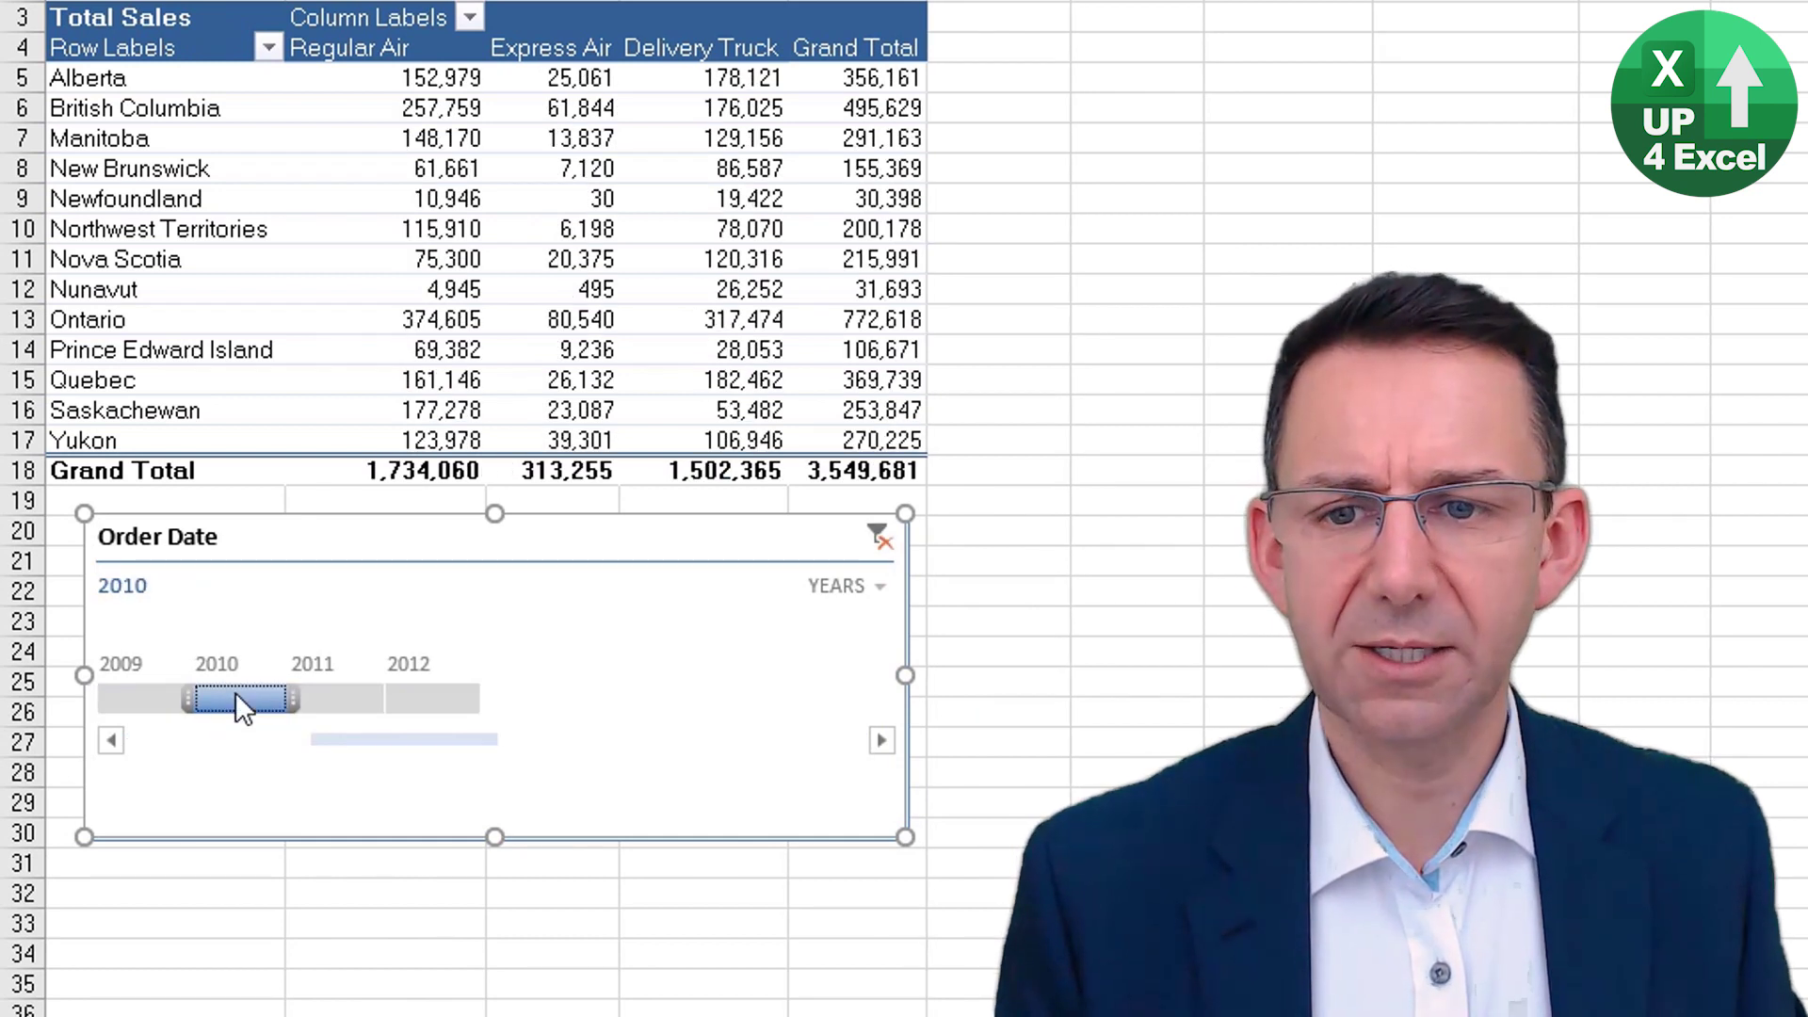
{"action": "left_click", "coordinate": [358, 717]}
{"action": "left_click", "coordinate": [461, 708]}
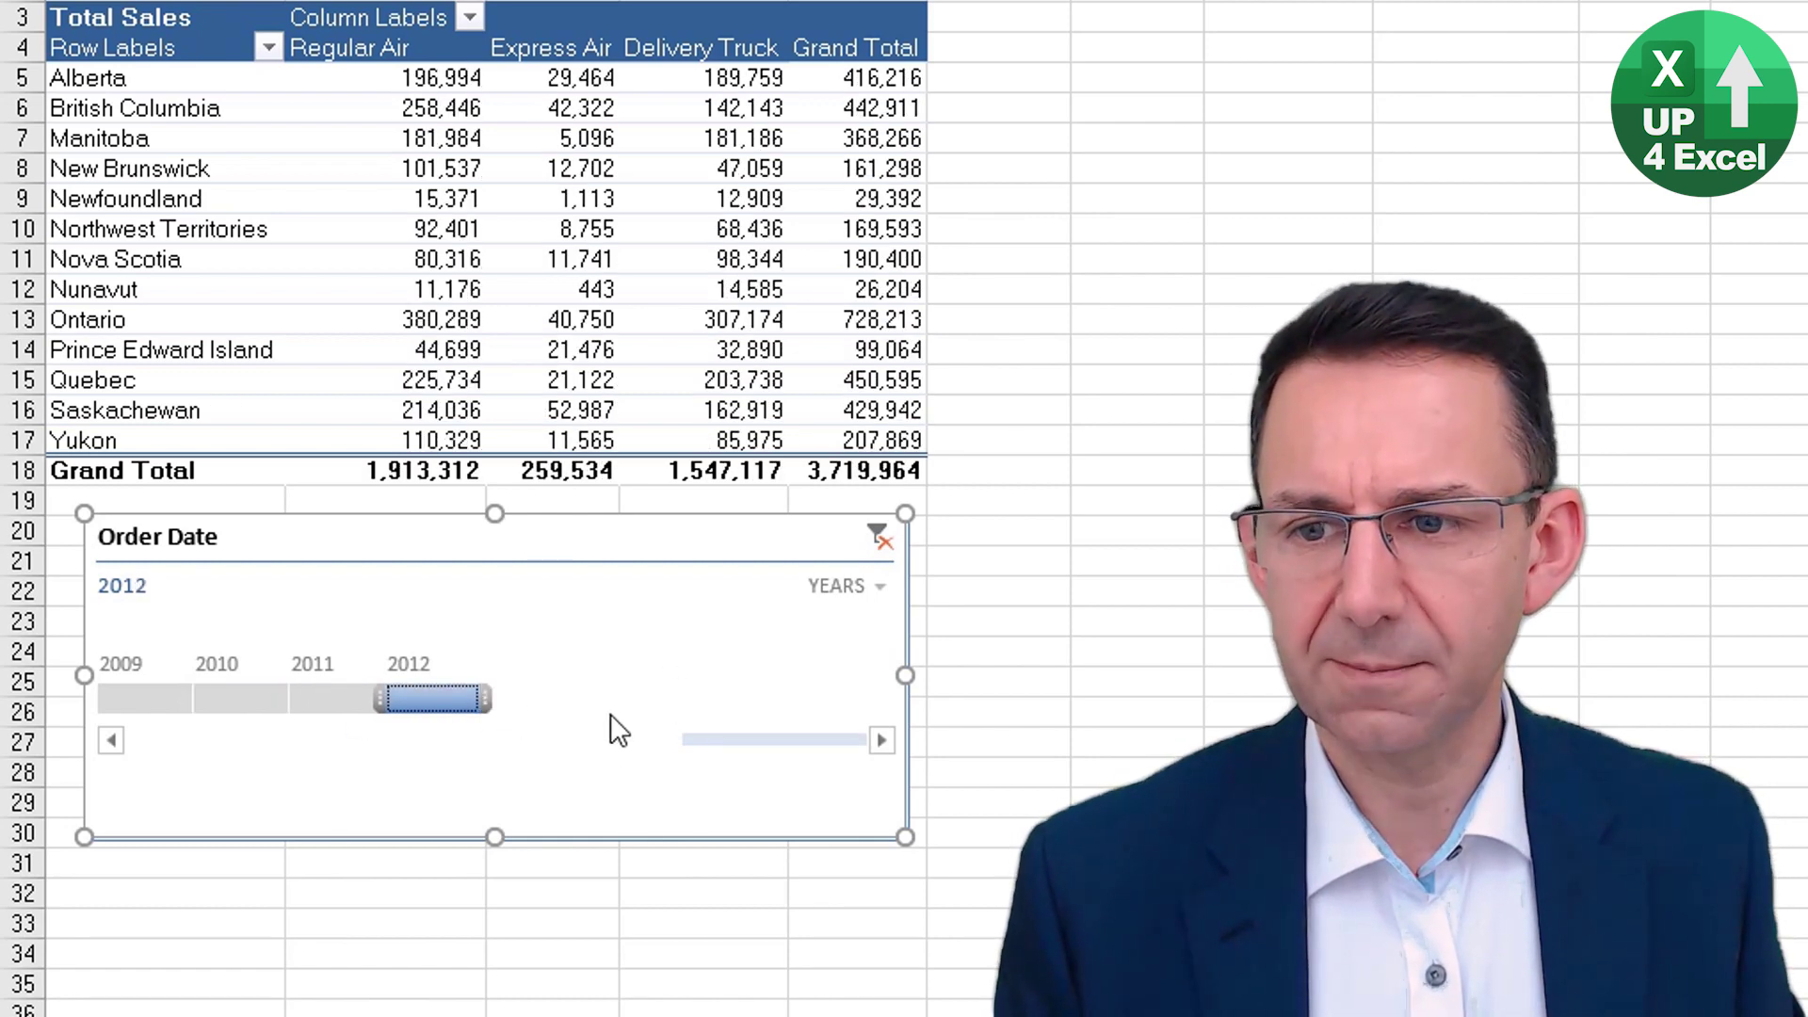
{"action": "left_click_drag", "start_coordinate": [380, 699], "coordinate": [229, 713]}
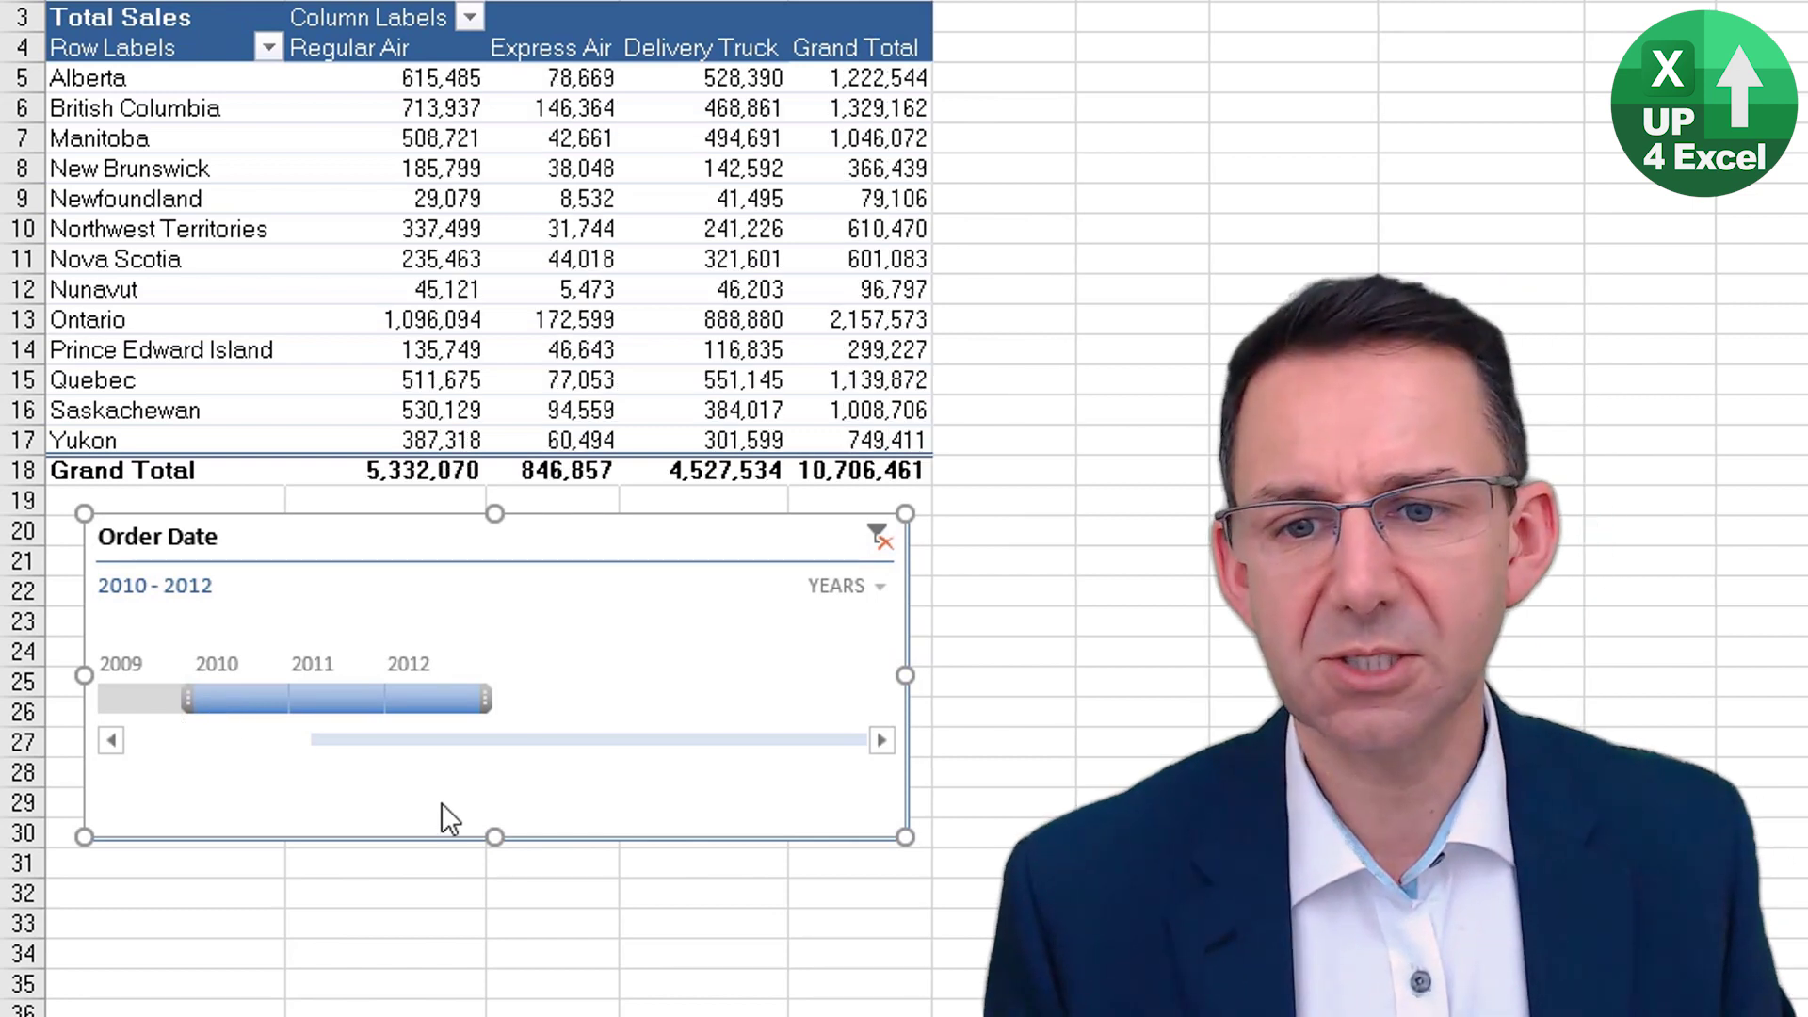
- Work the timeline in quarters and narrow the range to Q1 – Q3 2010
{"action": "left_click", "coordinate": [861, 587]}
{"action": "key", "text": "Escape"}
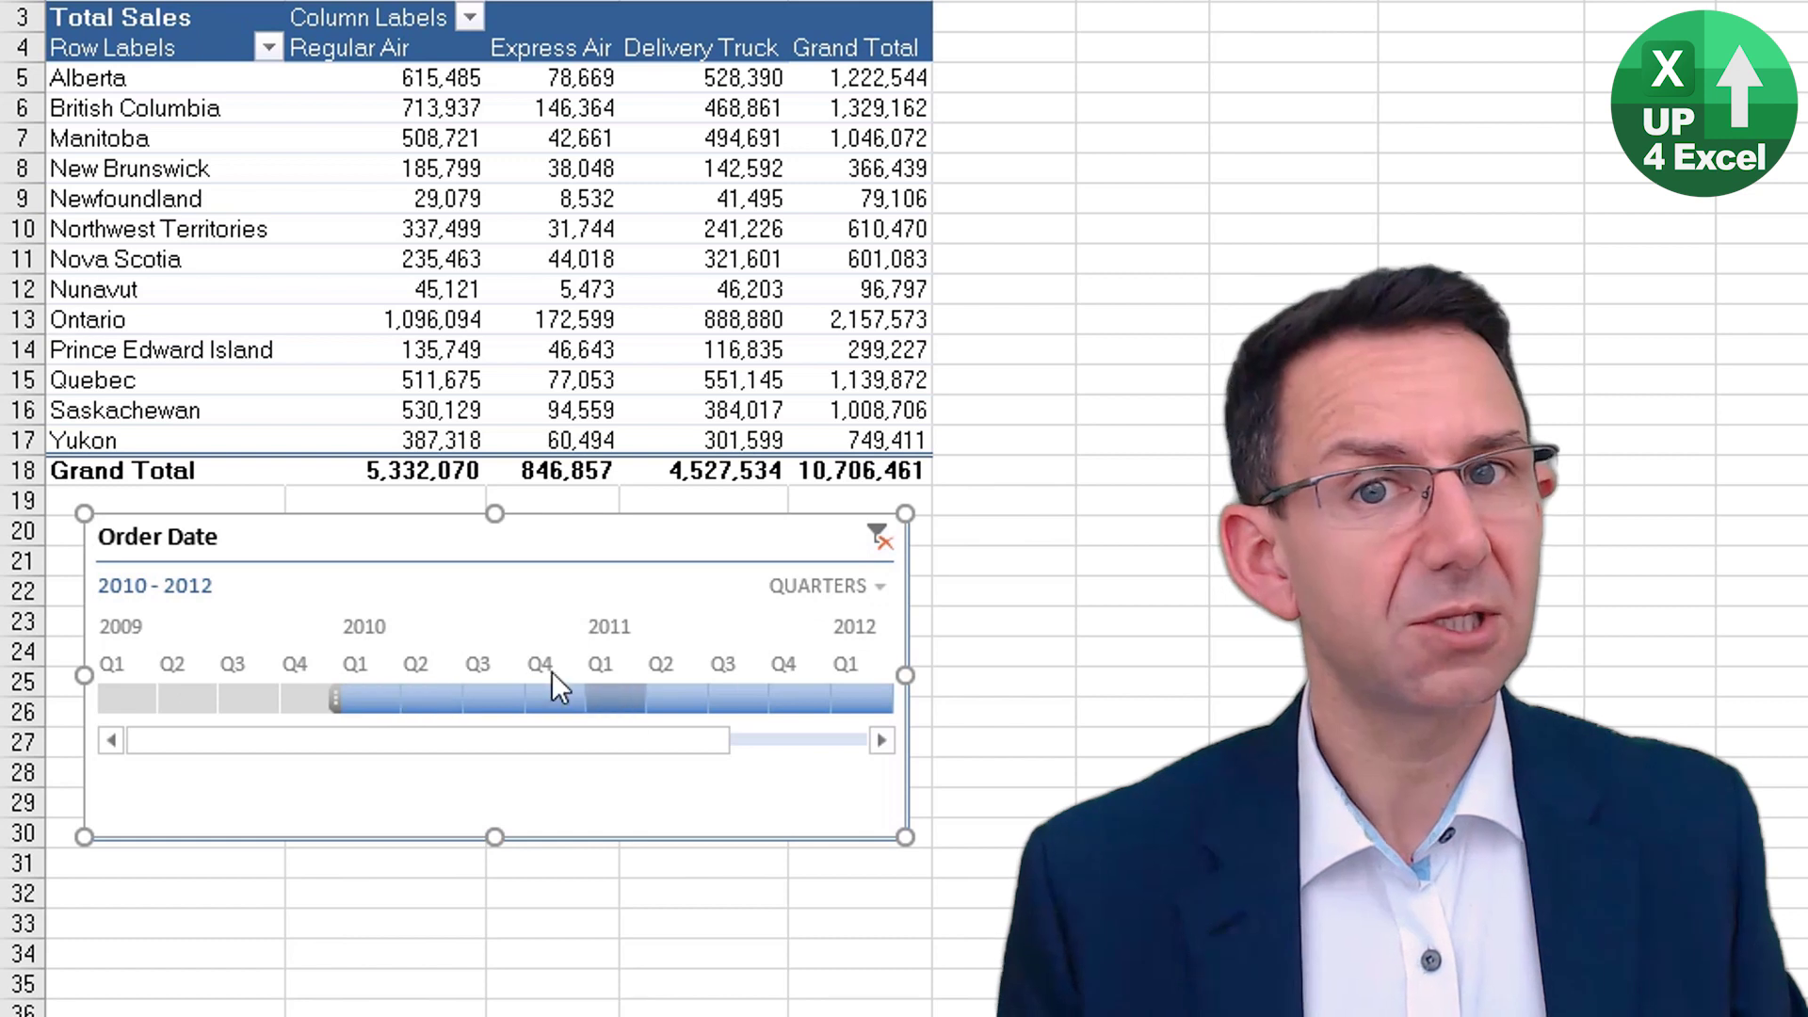
{"action": "left_click_drag", "start_coordinate": [693, 746], "coordinate": [872, 744]}
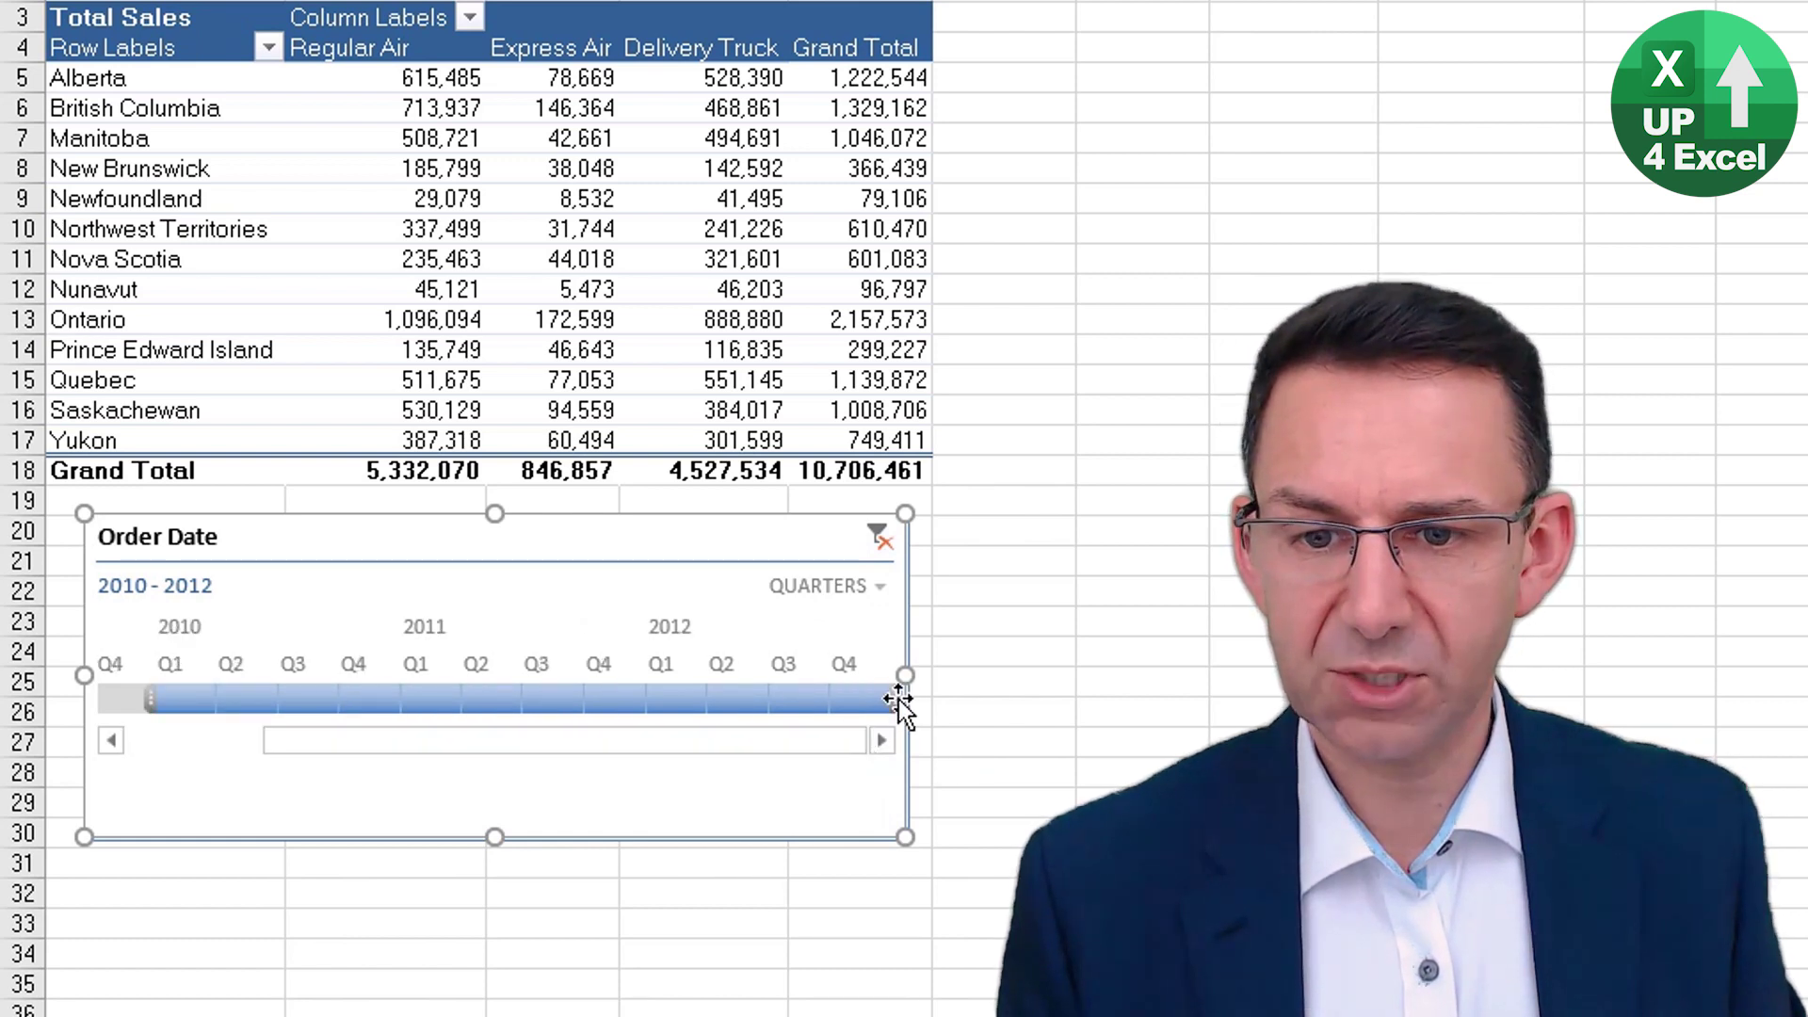
{"action": "left_click_drag", "start_coordinate": [897, 699], "coordinate": [406, 693]}
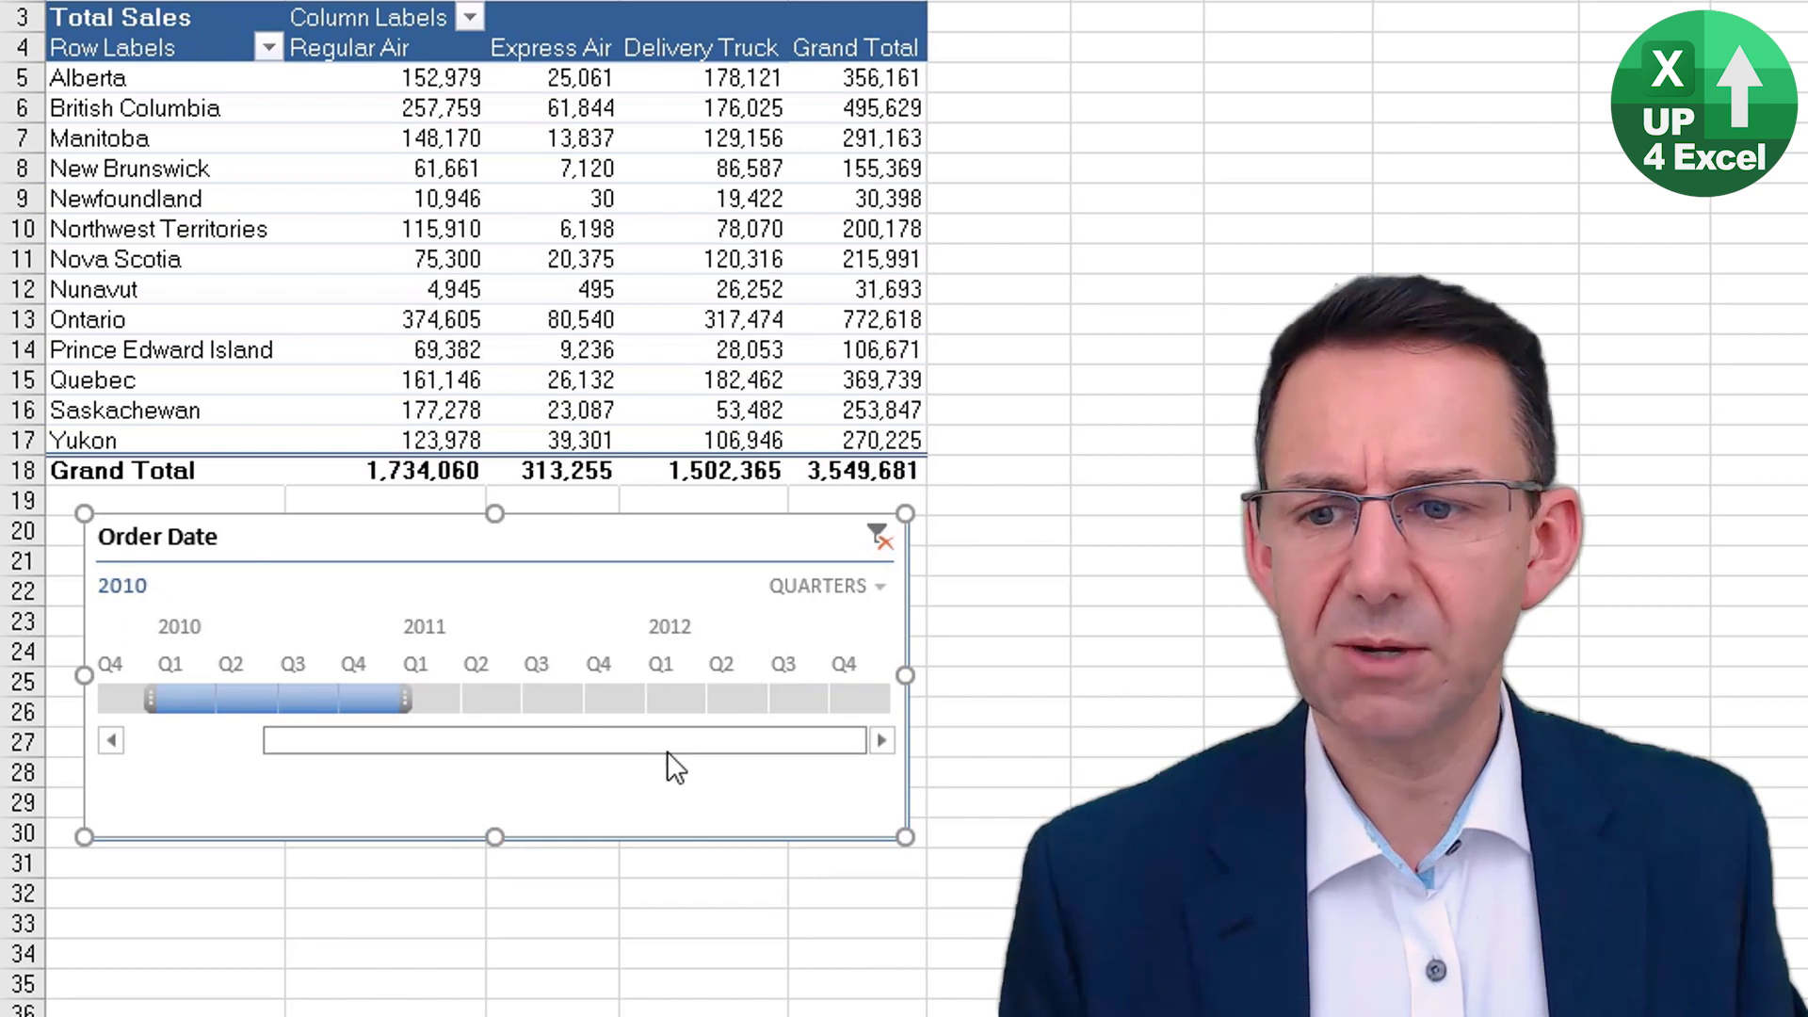
{"action": "left_click_drag", "start_coordinate": [405, 699], "coordinate": [356, 699]}
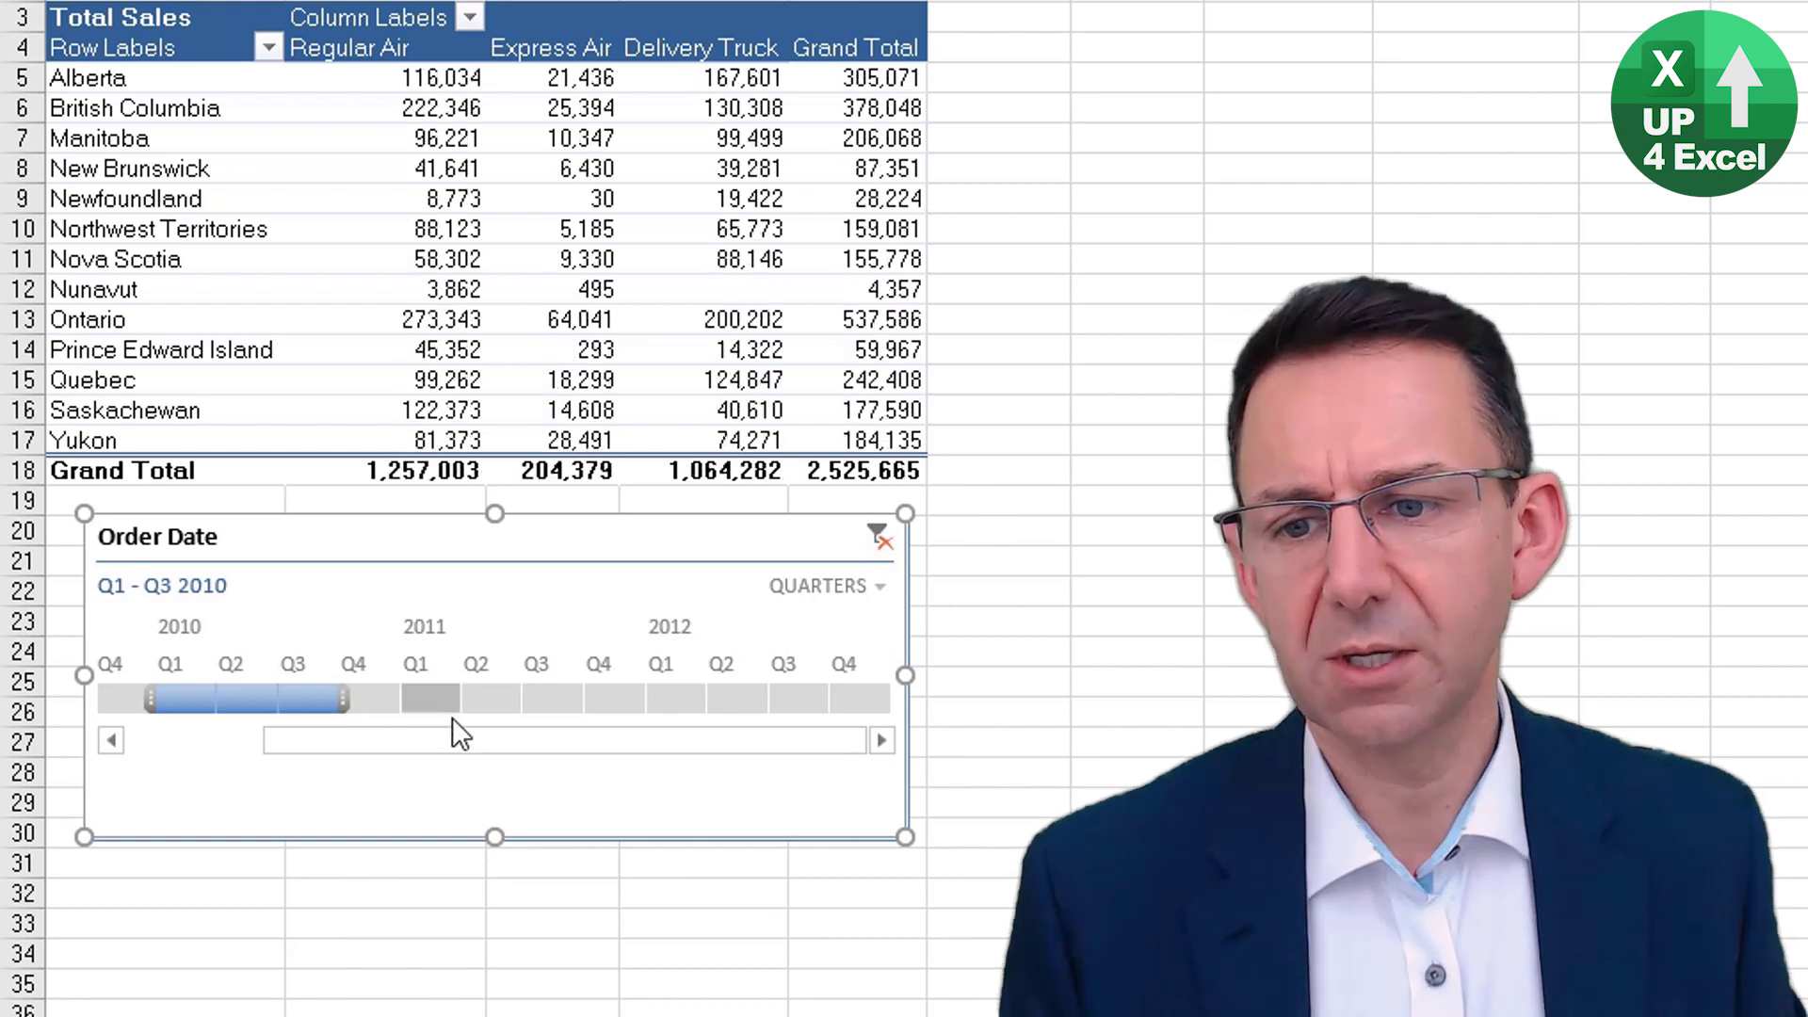
- Keep Quarters and click through Q1 2011, Q3 2011, Q3 2010, finishing on Q3 2012
{"action": "left_click", "coordinate": [844, 584]}
{"action": "left_click", "coordinate": [443, 671]}
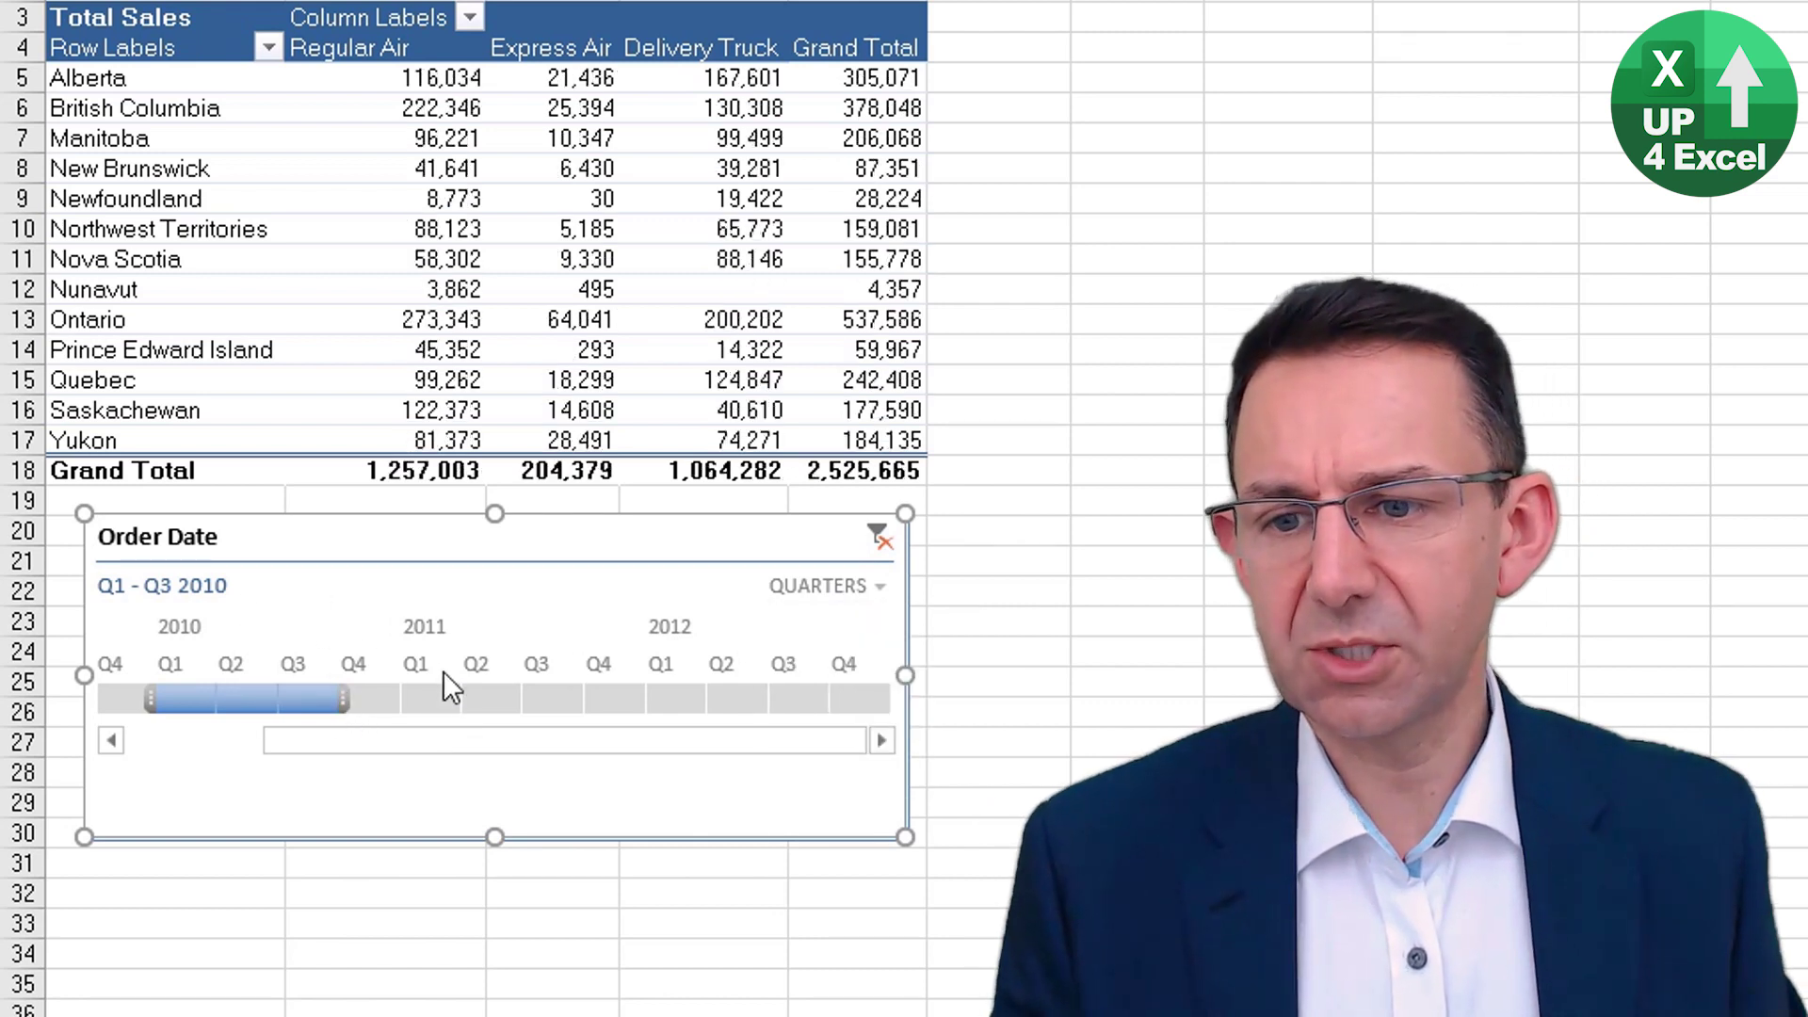
{"action": "left_click", "coordinate": [441, 699]}
{"action": "left_click", "coordinate": [552, 699]}
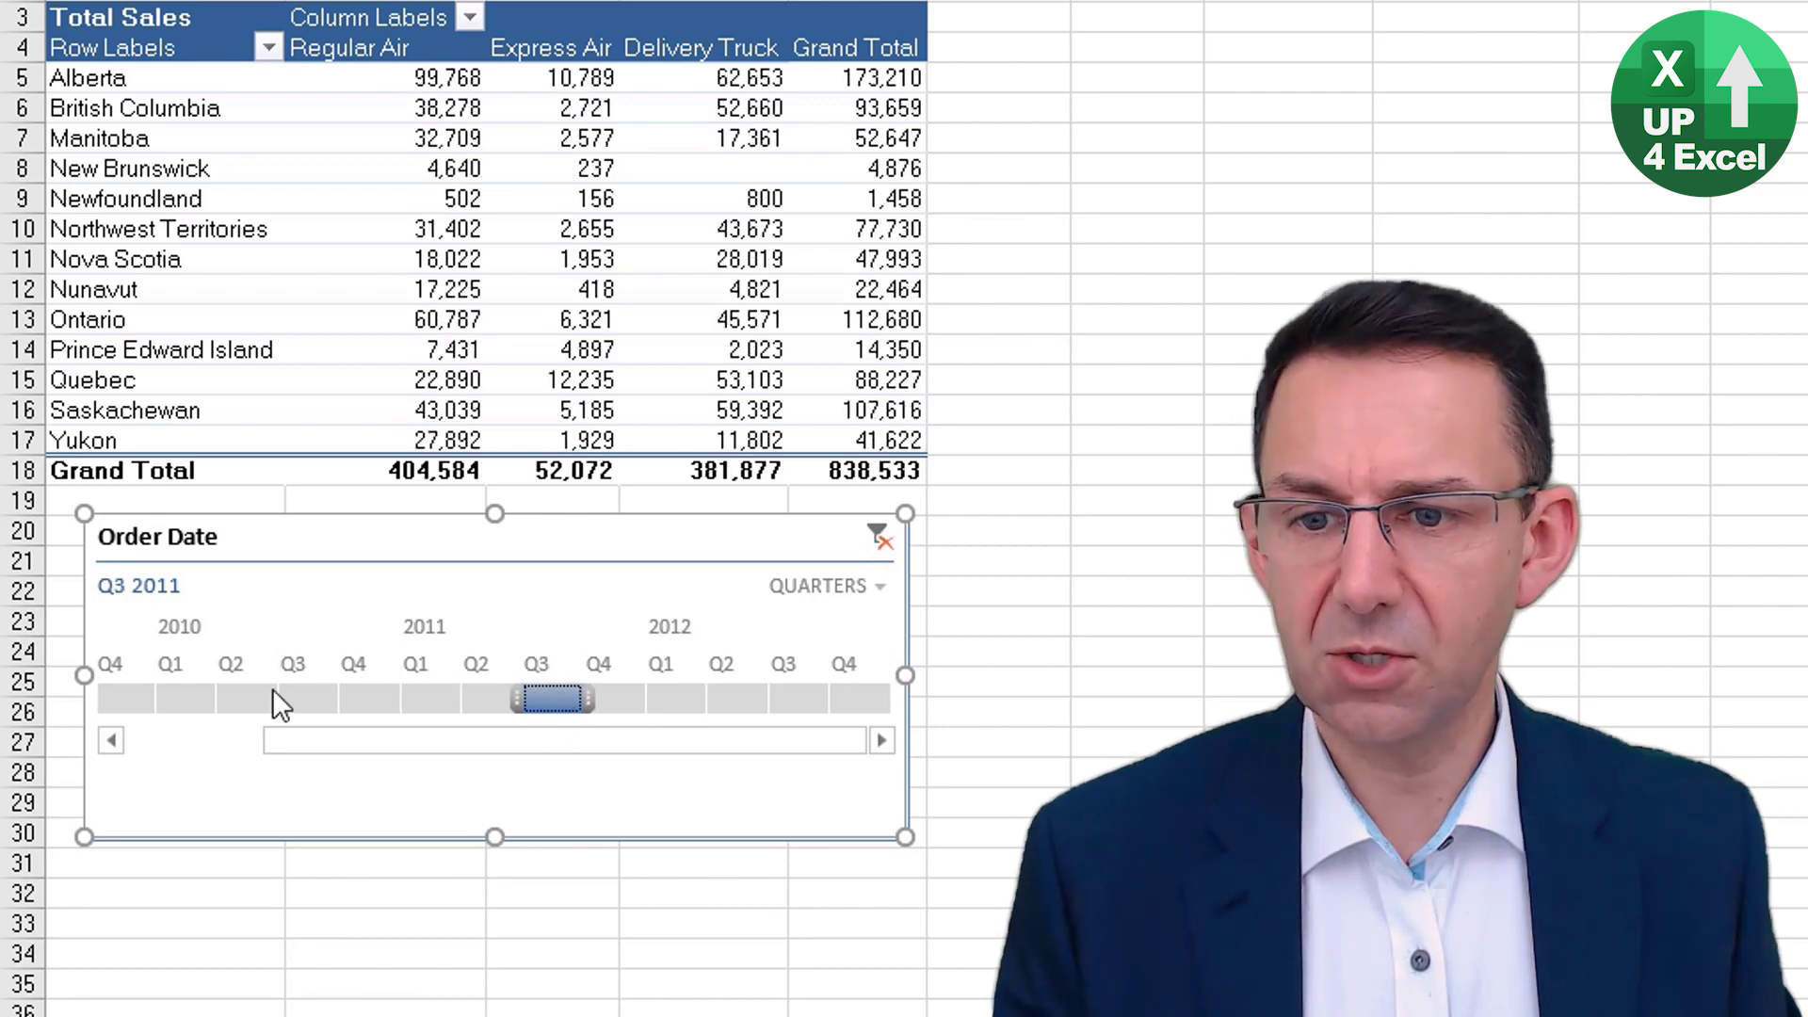
{"action": "left_click", "coordinate": [307, 699]}
{"action": "left_click", "coordinate": [552, 699]}
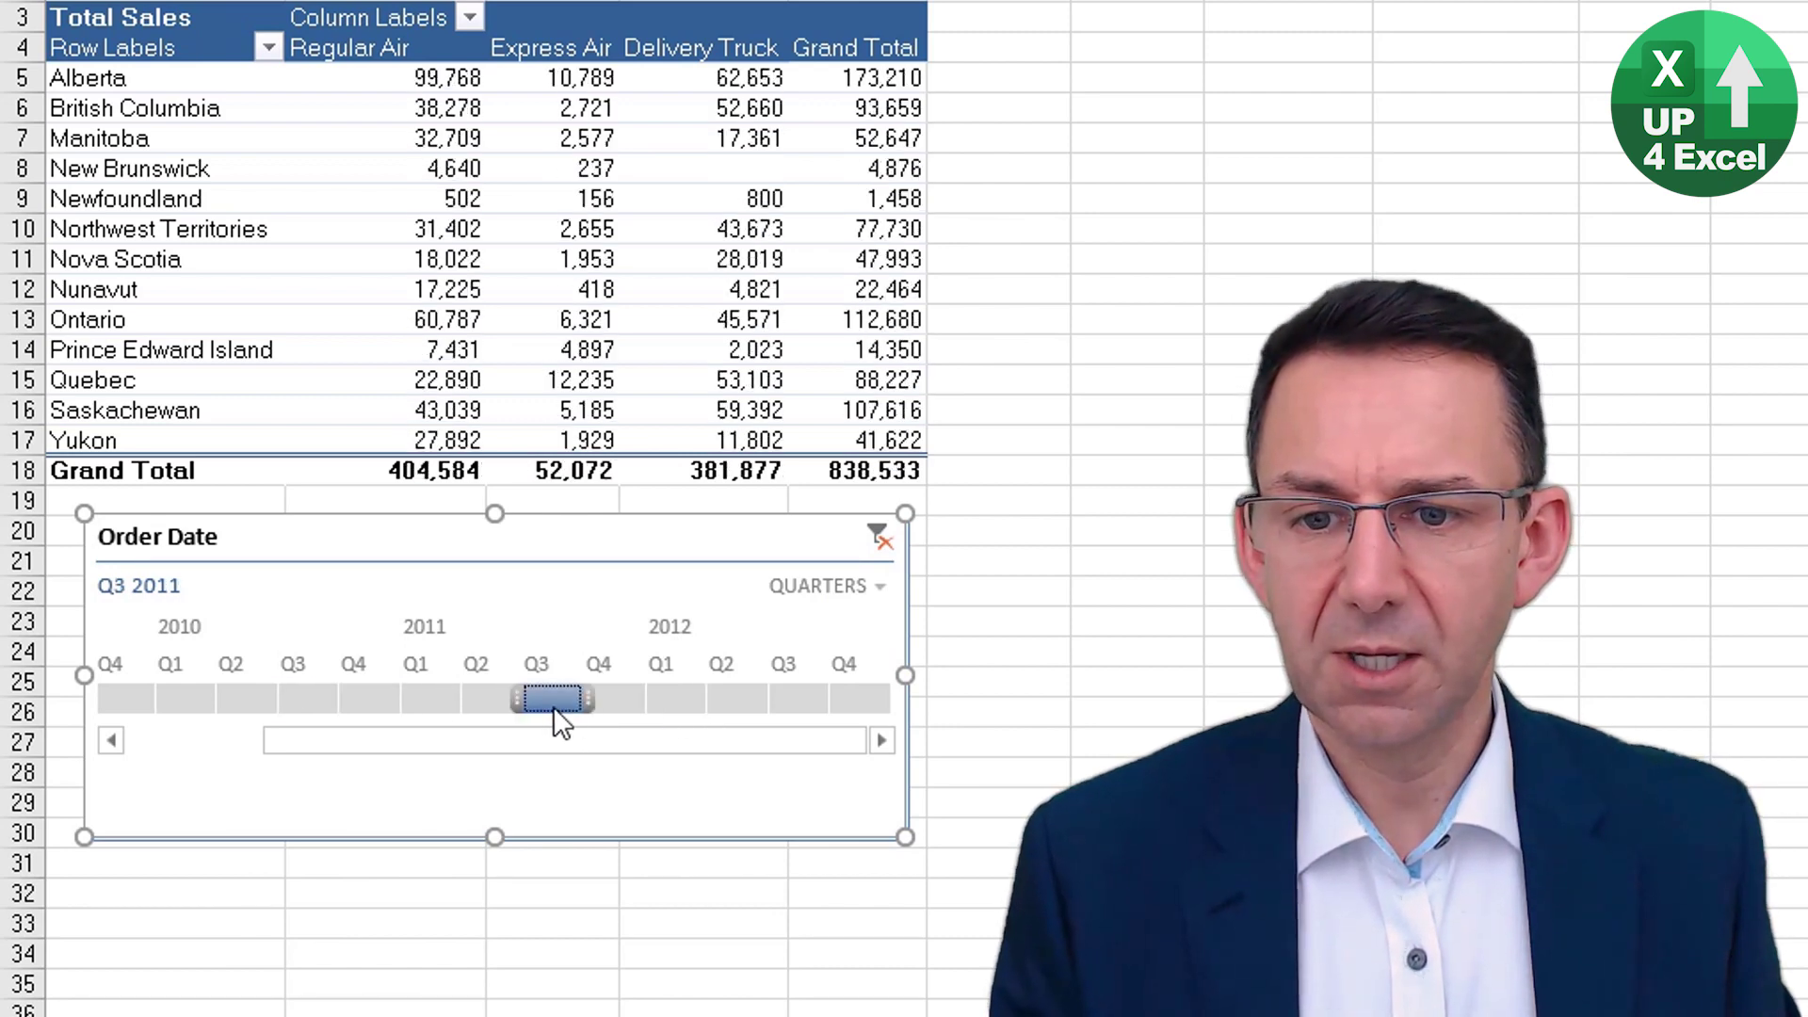
{"action": "left_click", "coordinate": [783, 695]}
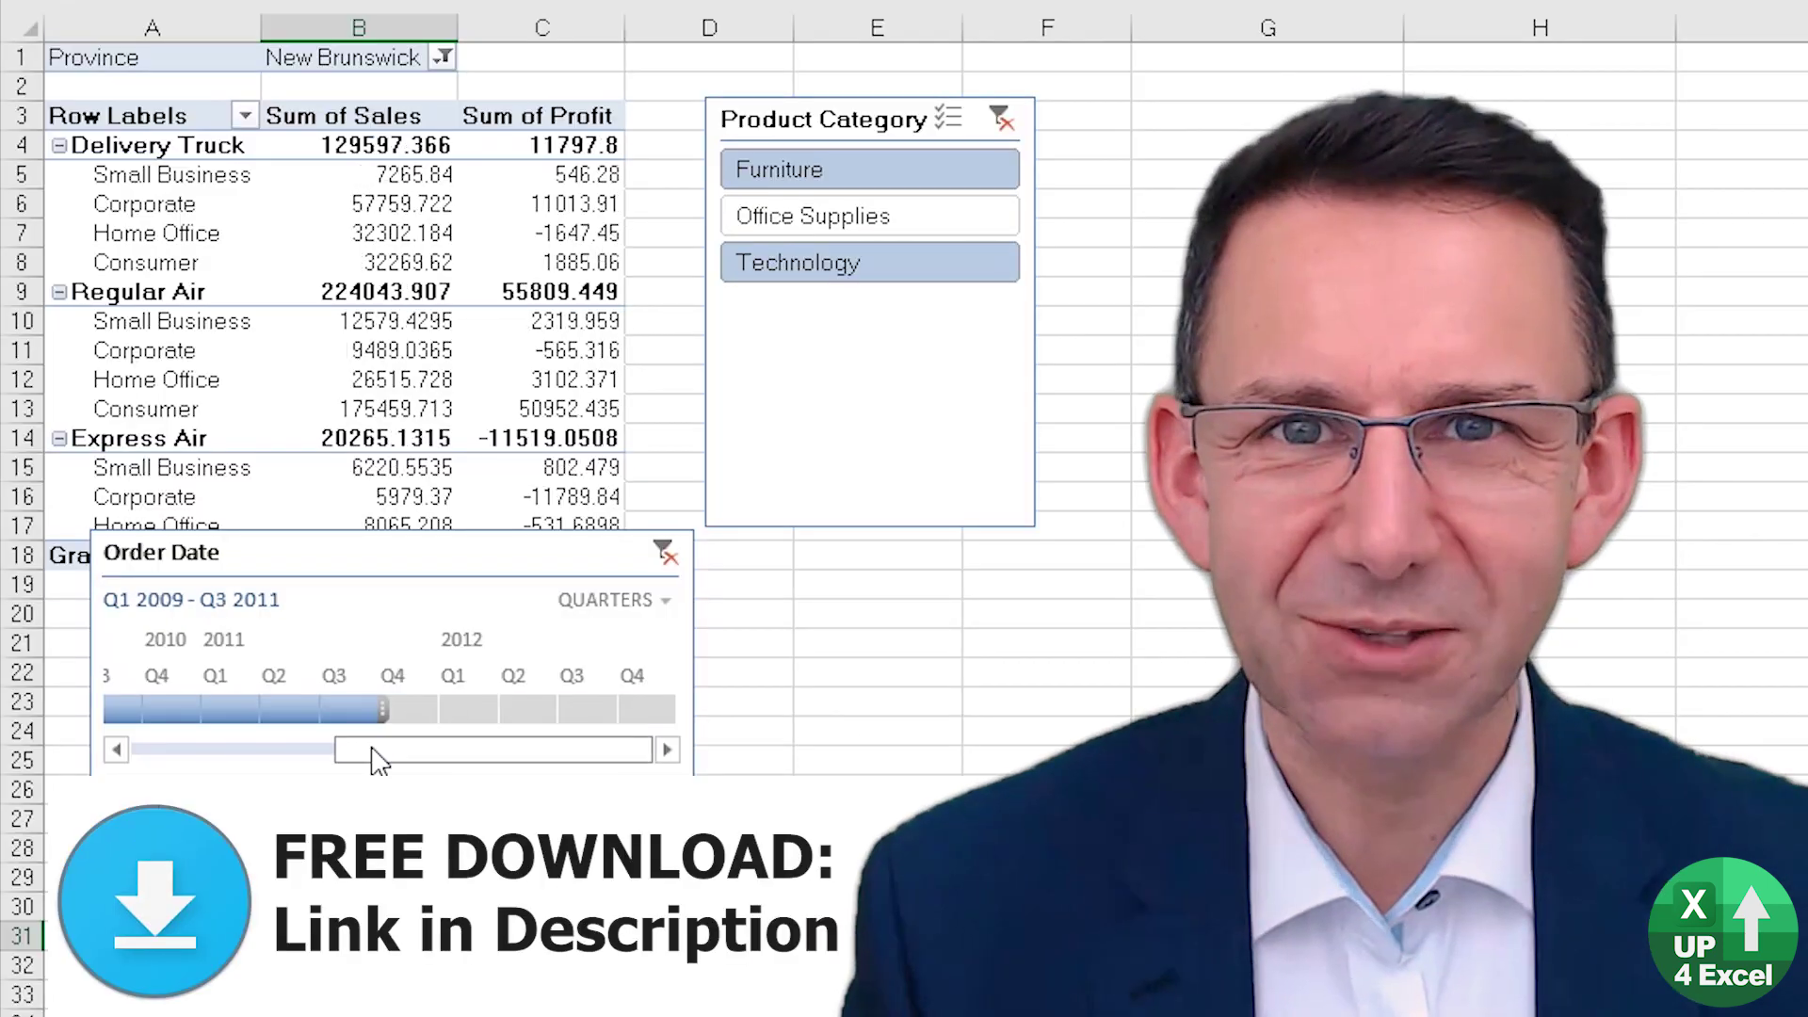
- Select Q2 – Q3 2011, filter to Office Supplies only, and set Province to (All)
{"action": "left_click_drag", "start_coordinate": [377, 758], "coordinate": [127, 749]}
{"action": "left_click_drag", "start_coordinate": [566, 709], "coordinate": [627, 708]}
{"action": "left_click_drag", "start_coordinate": [216, 751], "coordinate": [469, 755]}
{"action": "left_click", "coordinate": [873, 218]}
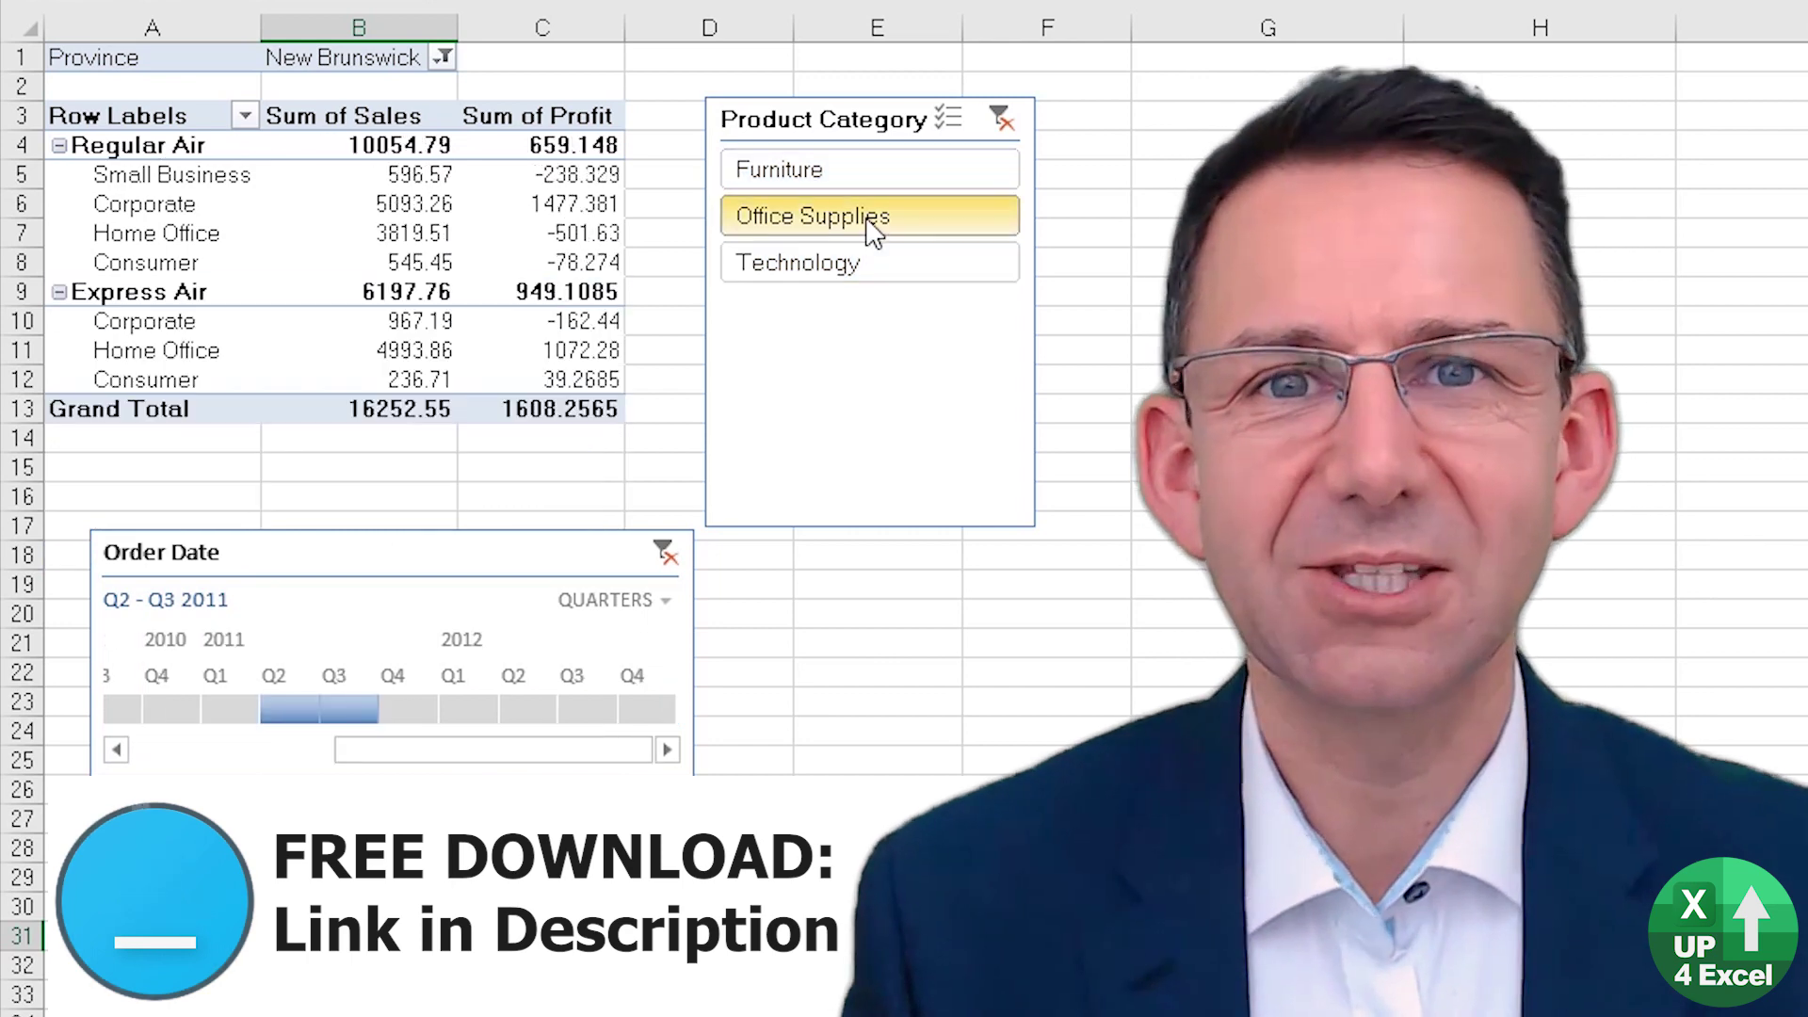
{"action": "left_click", "coordinate": [443, 58]}
{"action": "left_click", "coordinate": [104, 132]}
{"action": "left_click", "coordinate": [235, 489]}
- Move the timeline lower, set the range to Q2 2011 – Q2 2012, and group by Months
{"action": "left_click_drag", "start_coordinate": [353, 596], "coordinate": [357, 707]}
{"action": "left_click_drag", "start_coordinate": [404, 791], "coordinate": [585, 791]}
{"action": "left_click", "coordinate": [617, 709]}
{"action": "left_click", "coordinate": [612, 803]}
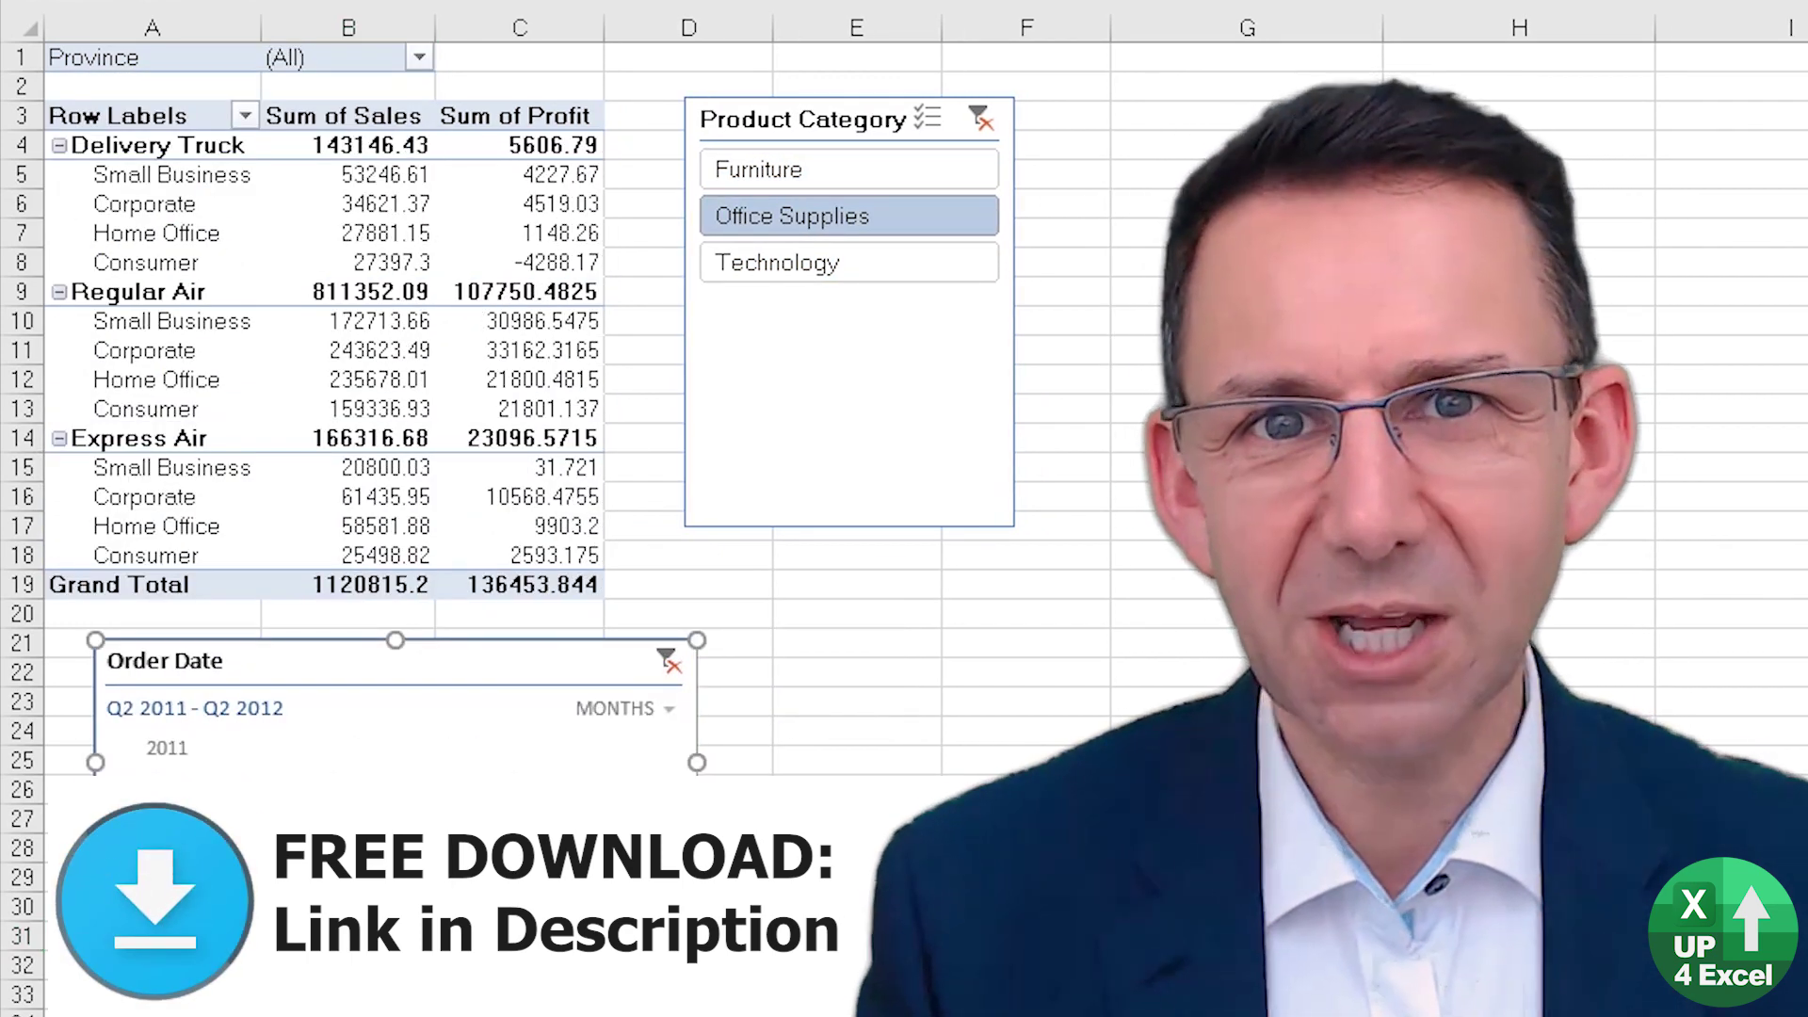